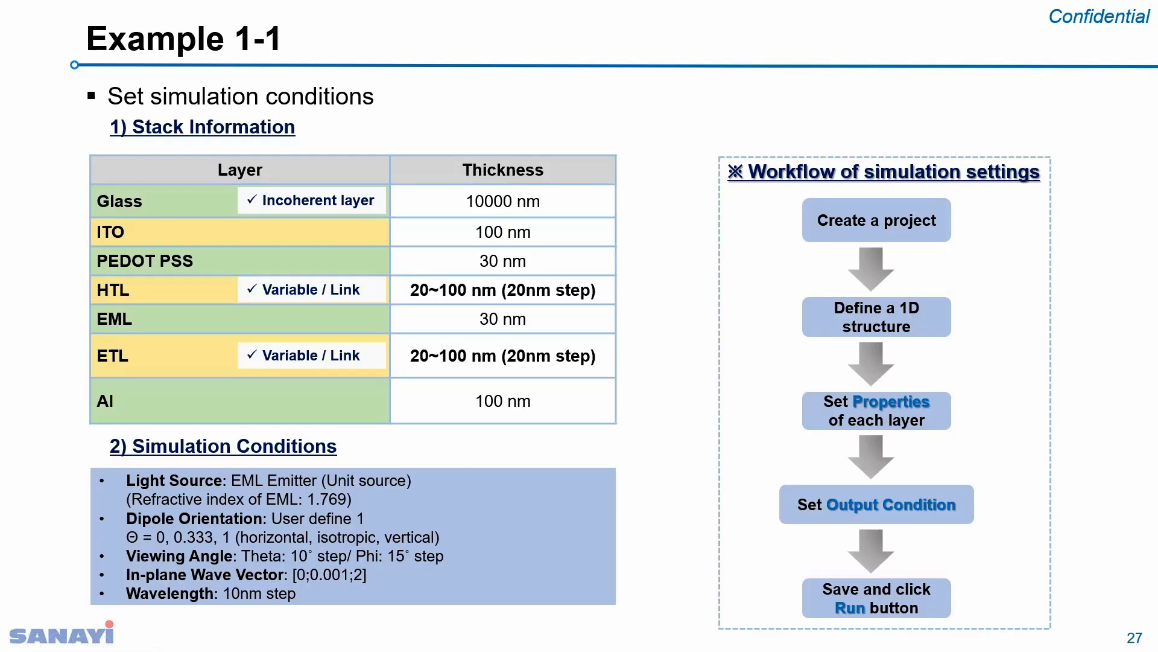
Switch to TechWiz OLED and create a new project named ex1 in its own folder on the Desktop
{"action": "key", "text": "alt+Tab"}
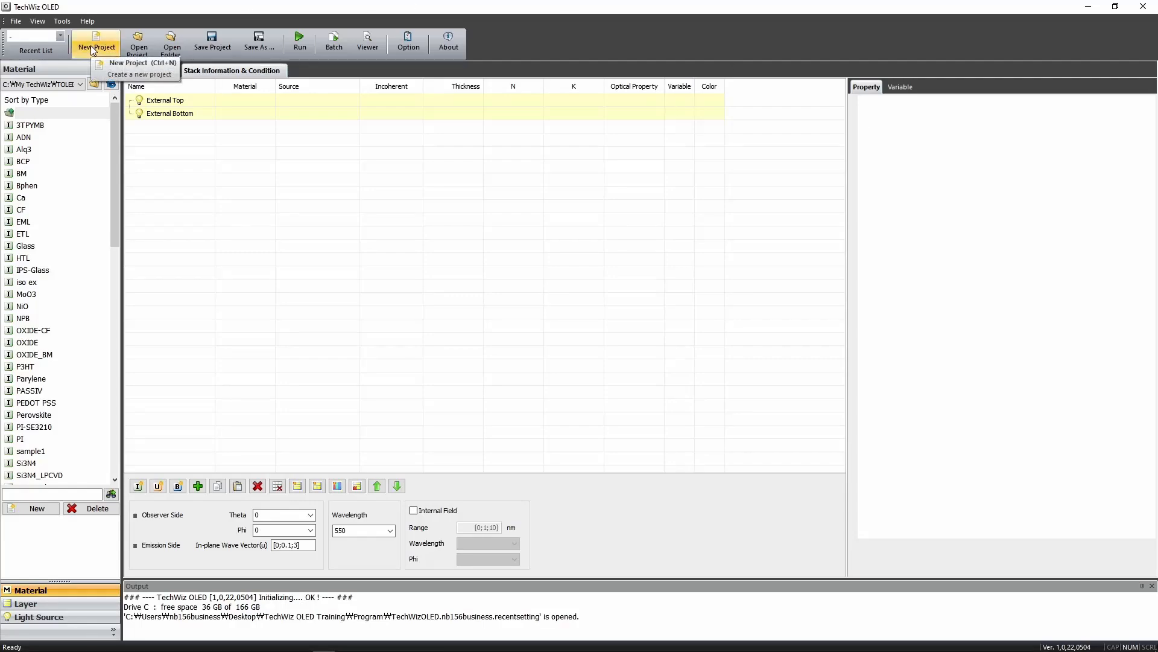
{"action": "left_click", "coordinate": [14, 22]}
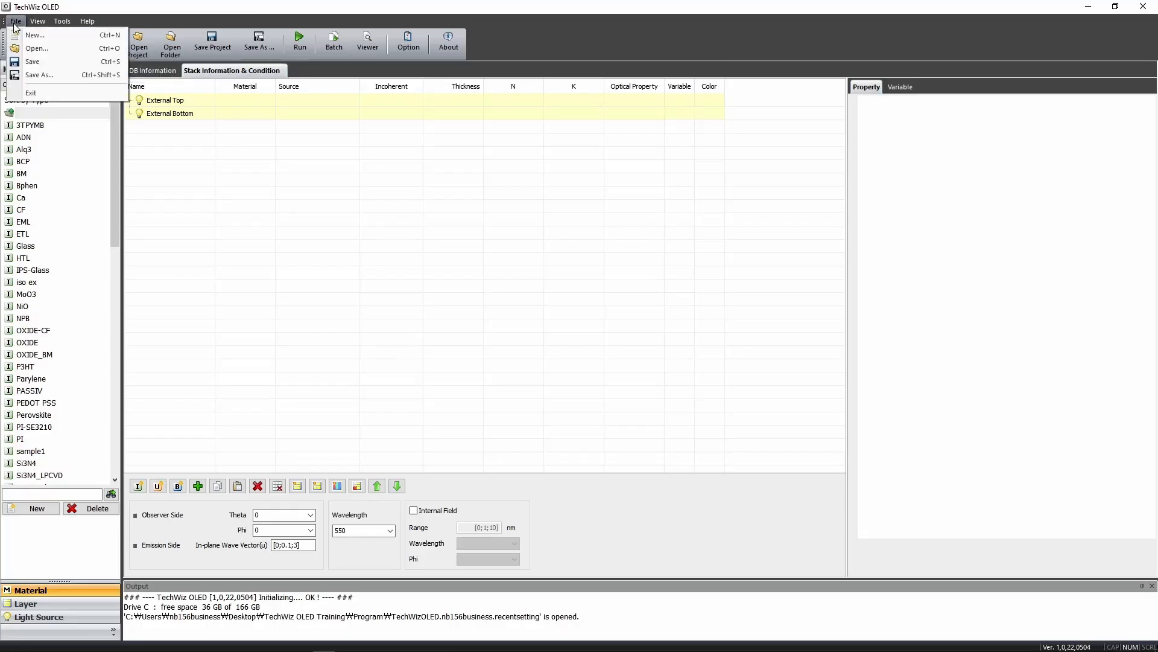
{"action": "left_click", "coordinate": [33, 36]}
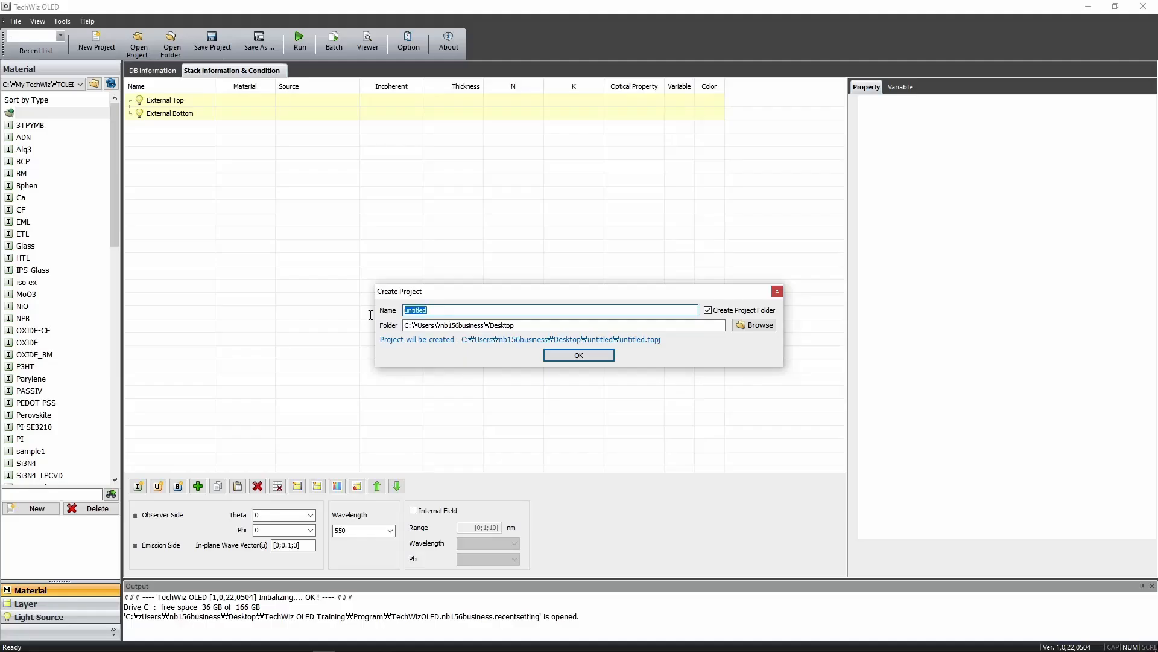
{"action": "type", "text": "ex1"}
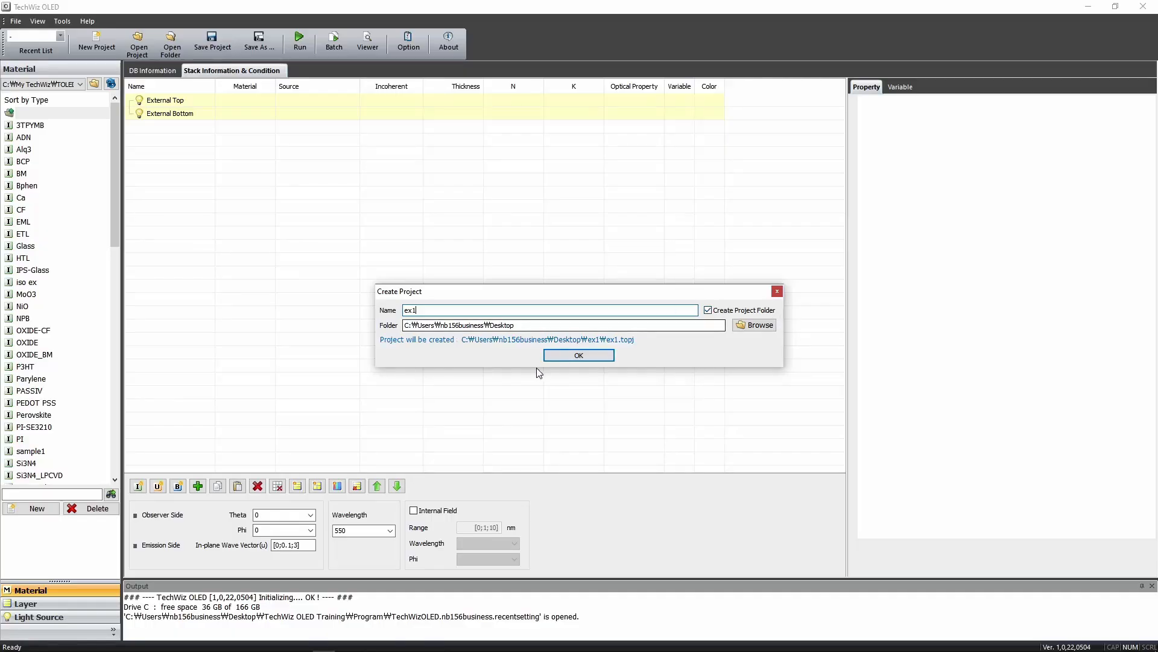
{"action": "left_click", "coordinate": [571, 358]}
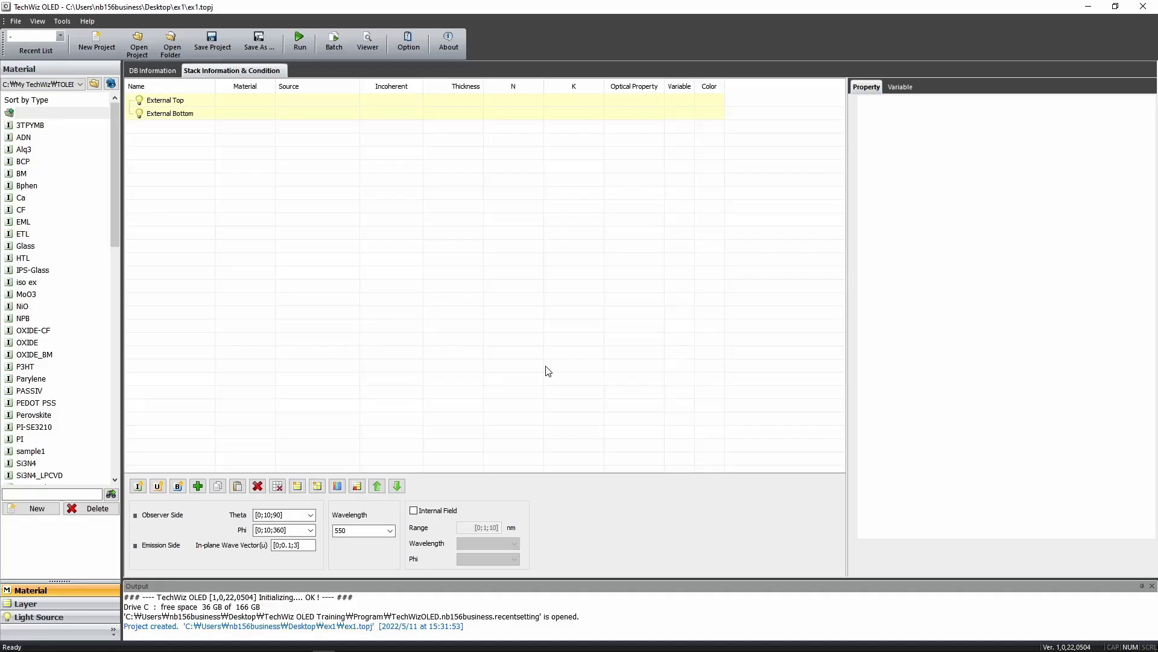
Place the program beside the slide and build the stack upward from External Bottom with Al, ETL and EML layers
{"action": "key", "text": "super+Right"}
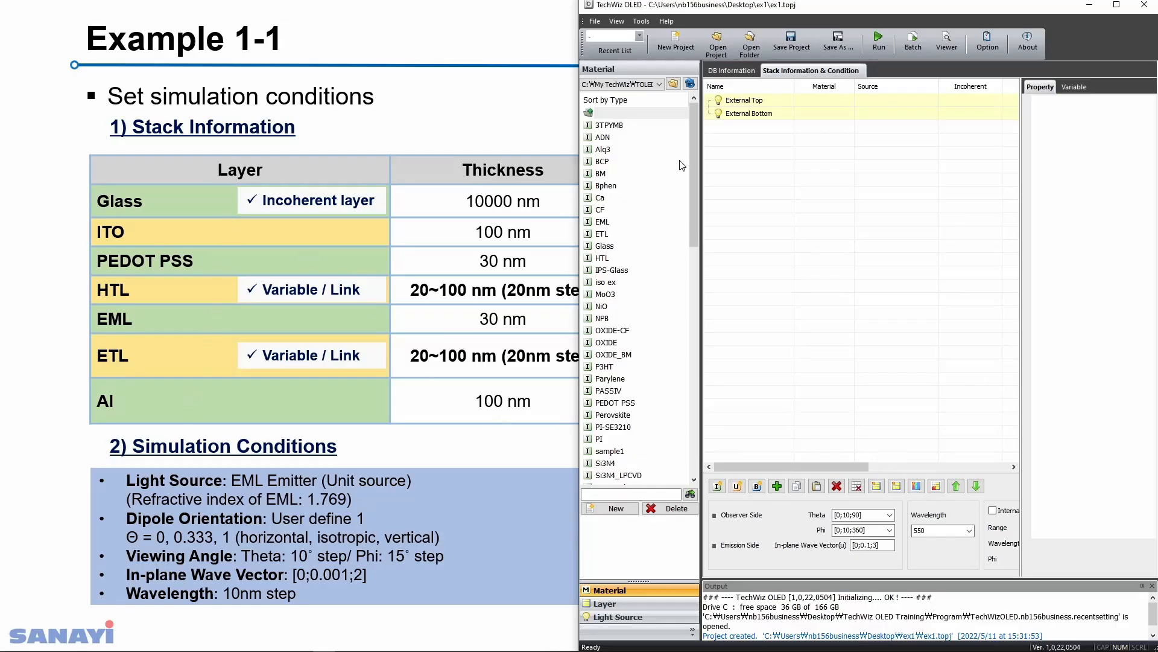
{"action": "left_click_drag", "start_coordinate": [696, 176], "coordinate": [690, 368]}
{"action": "left_click_drag", "start_coordinate": [599, 333], "coordinate": [733, 112]}
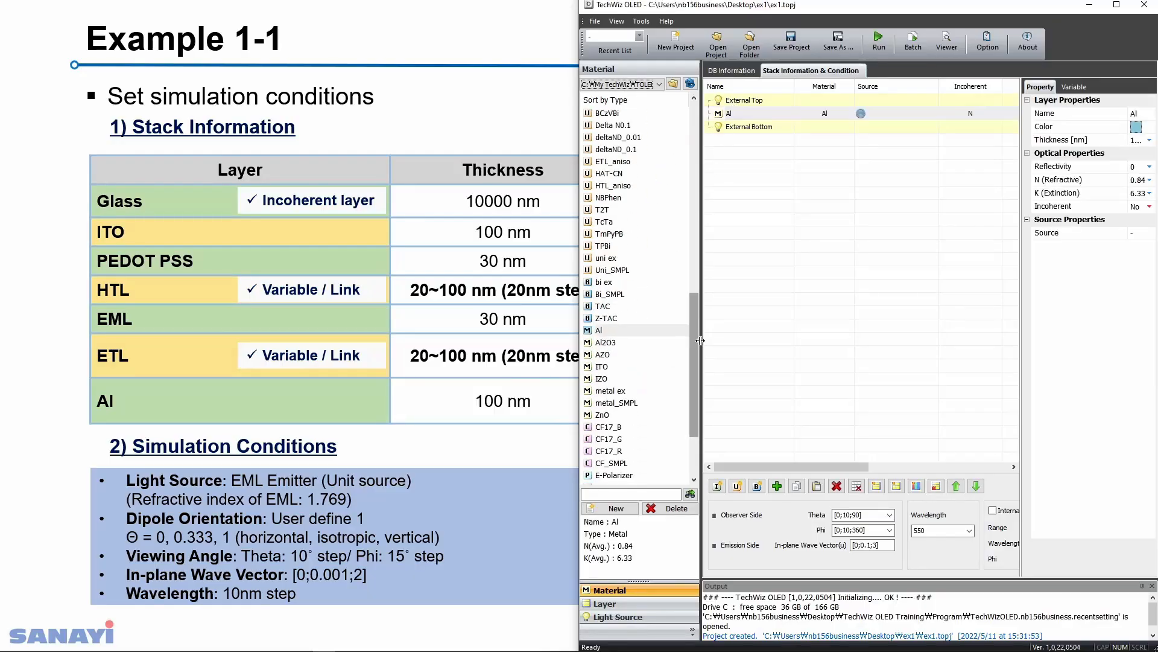
{"action": "left_click_drag", "start_coordinate": [694, 347], "coordinate": [696, 199]}
{"action": "left_click_drag", "start_coordinate": [606, 174], "coordinate": [728, 113]}
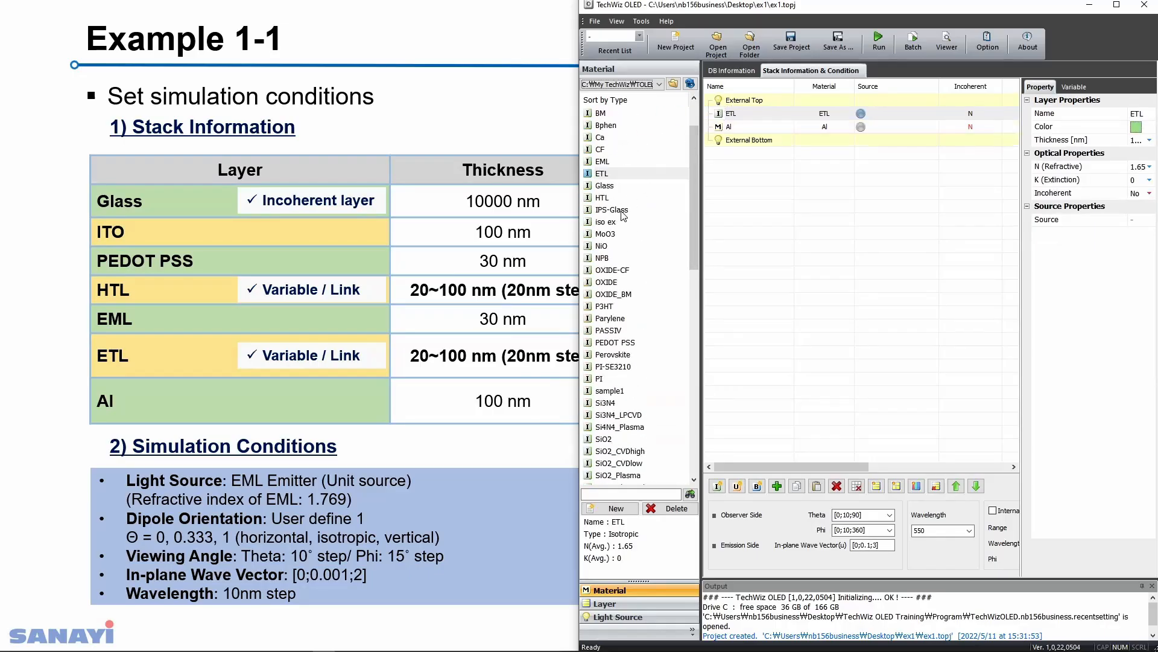
{"action": "left_click", "coordinate": [603, 162]}
{"action": "left_click_drag", "start_coordinate": [602, 164], "coordinate": [728, 112]}
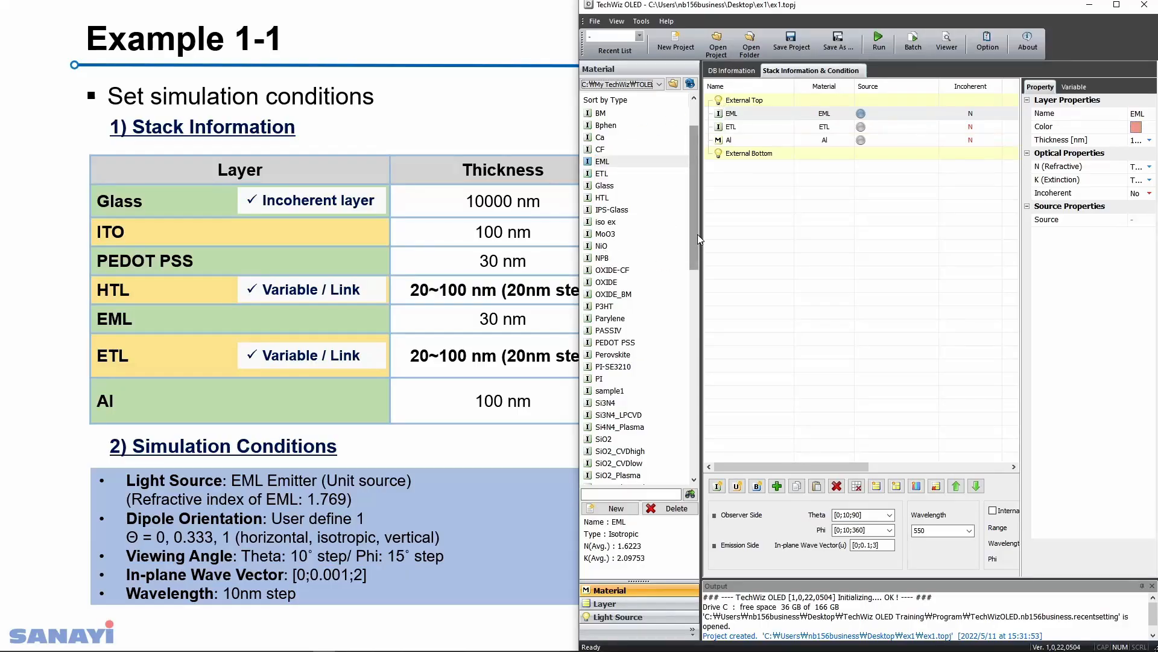
Add an HTL layer above the EML layer and a PEDOT PSS layer above the HTL
{"action": "left_click_drag", "start_coordinate": [697, 234], "coordinate": [698, 211]}
{"action": "left_click", "coordinate": [607, 259]}
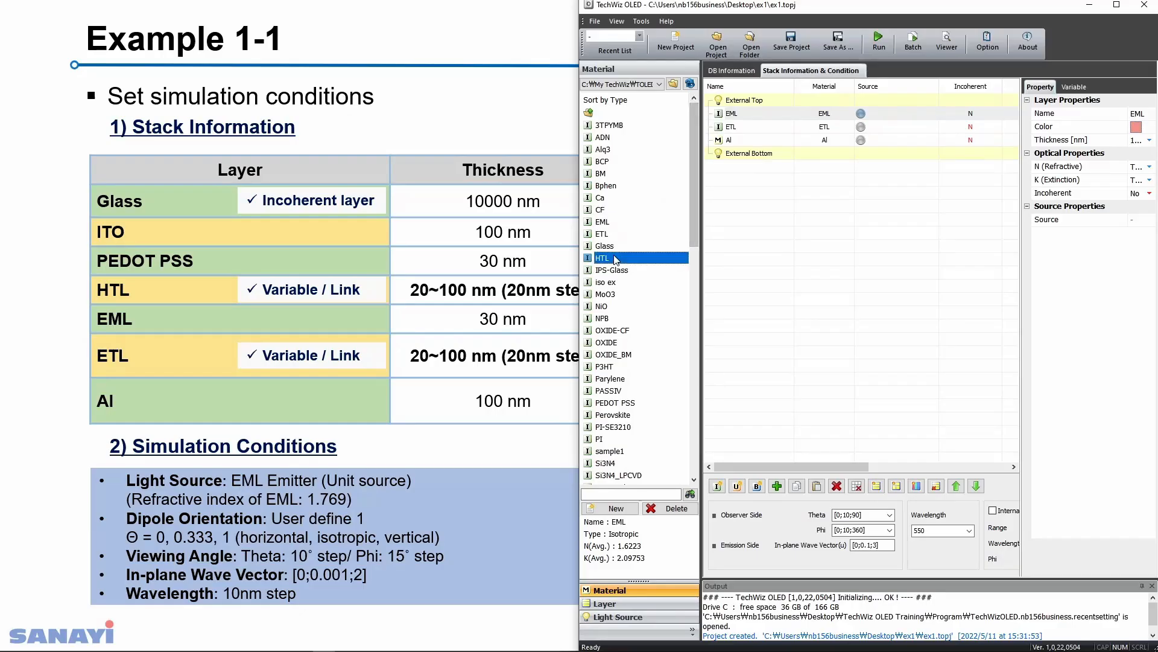
{"action": "left_click_drag", "start_coordinate": [608, 260], "coordinate": [736, 114]}
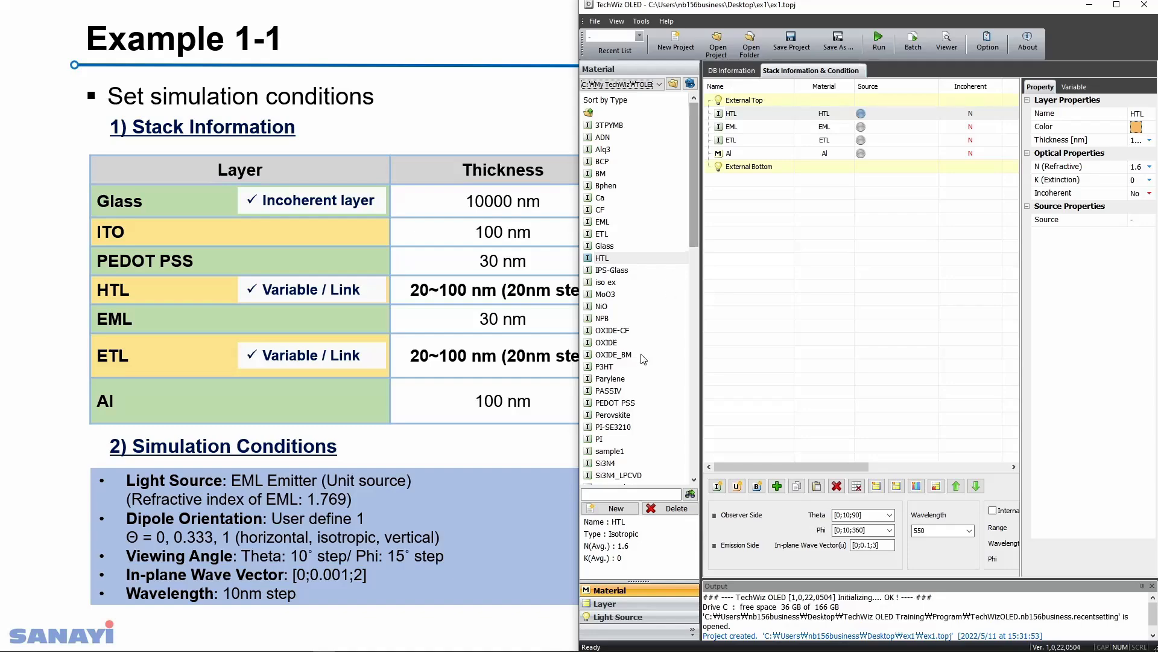
{"action": "left_click", "coordinate": [621, 403]}
{"action": "left_click_drag", "start_coordinate": [631, 406], "coordinate": [724, 108]}
Add an ITO layer above PEDOT PSS and a Glass layer above the ITO, directly under External Top
{"action": "left_click_drag", "start_coordinate": [696, 154], "coordinate": [705, 340]}
{"action": "left_click", "coordinate": [604, 390]}
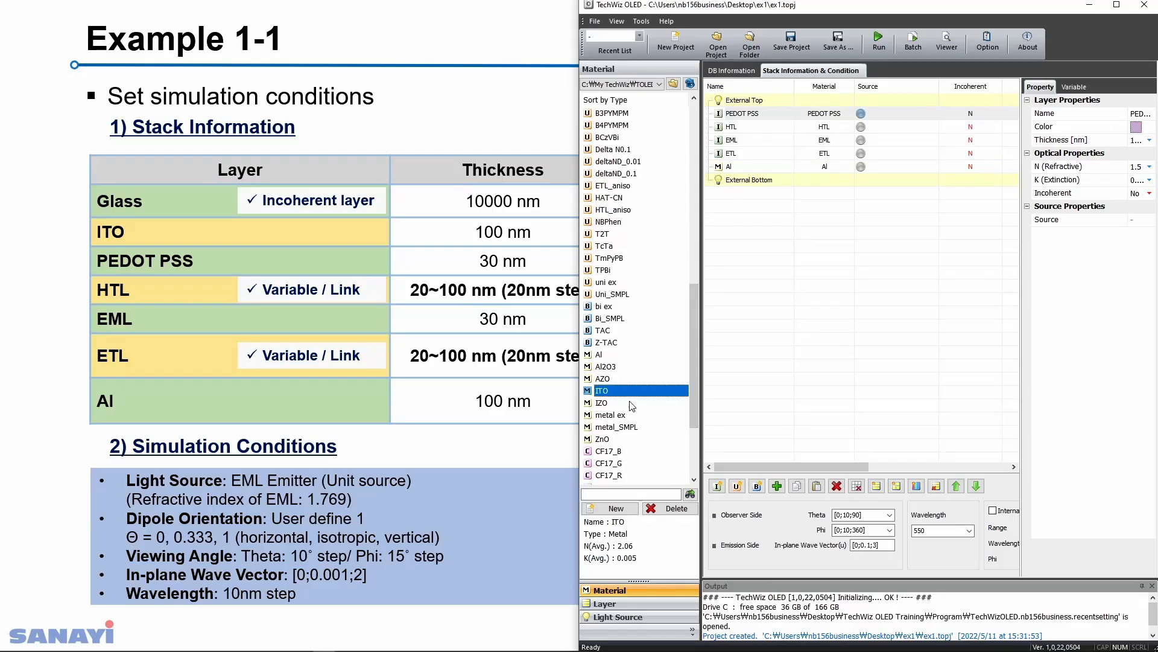
{"action": "left_click_drag", "start_coordinate": [610, 394], "coordinate": [724, 112]}
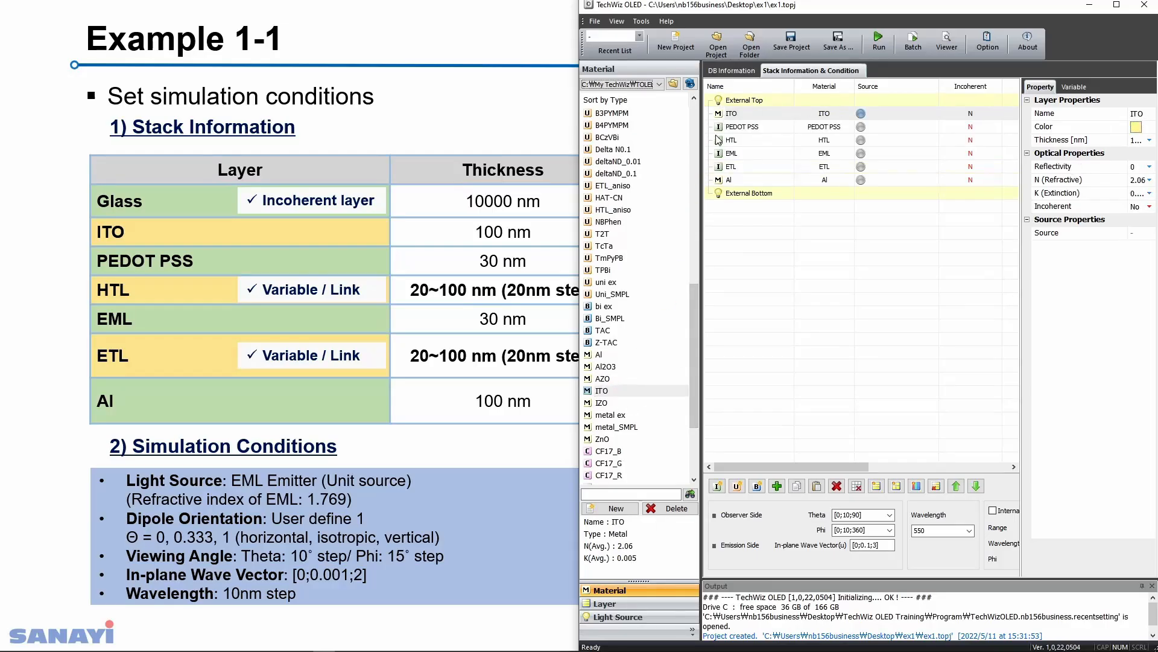
{"action": "left_click_drag", "start_coordinate": [694, 360], "coordinate": [700, 217]}
{"action": "left_click", "coordinate": [608, 149]}
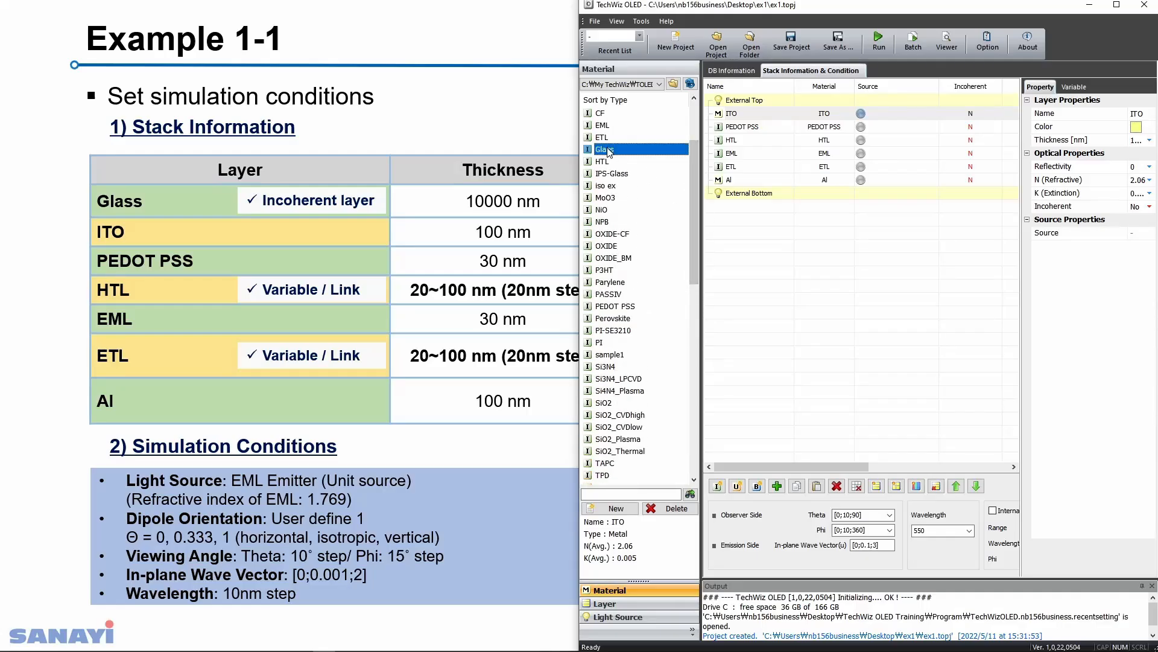
{"action": "left_click_drag", "start_coordinate": [610, 155], "coordinate": [729, 113]}
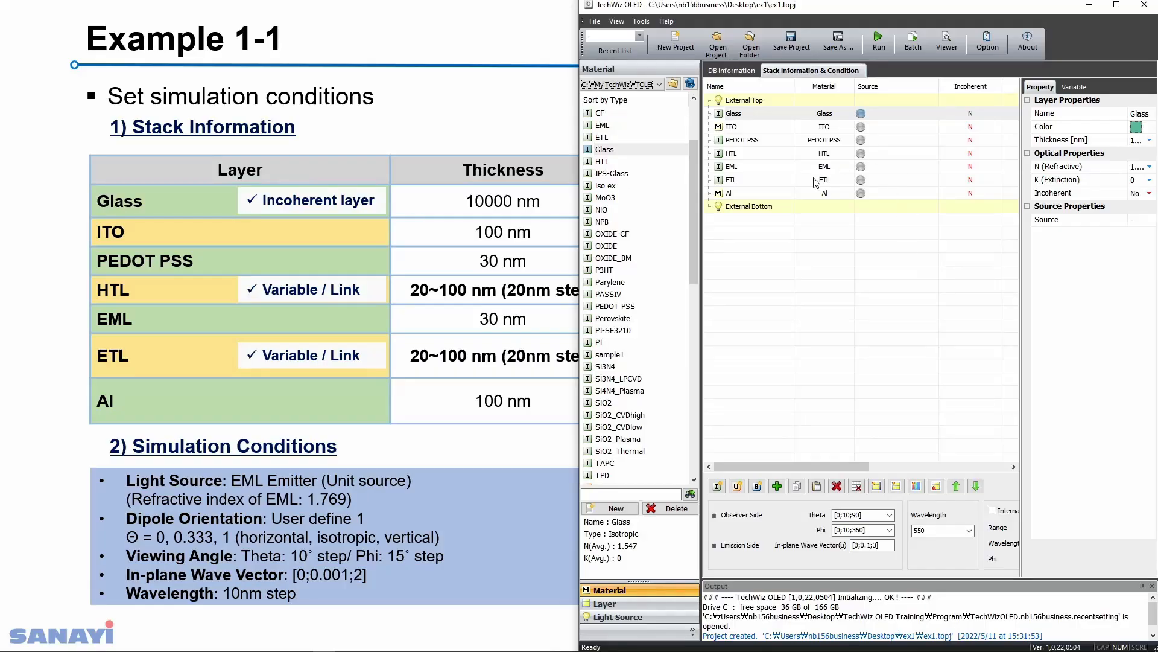
Maximize the program window and set the Al layer's thickness to 100 nm
{"action": "left_click", "coordinate": [763, 197]}
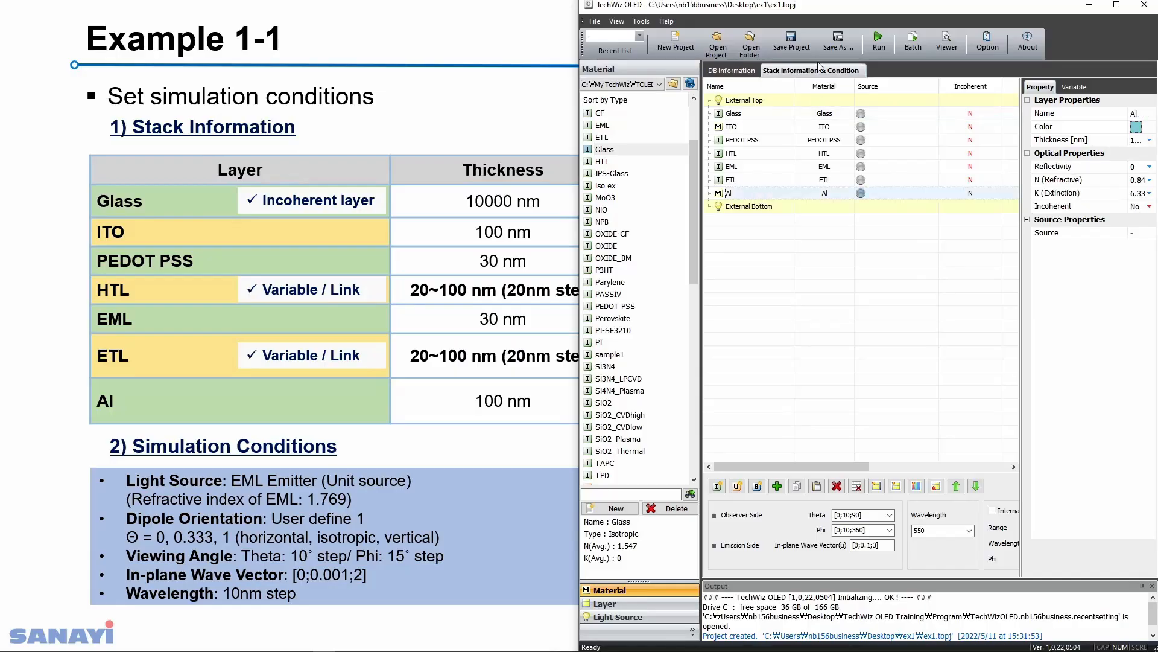
{"action": "left_click_drag", "start_coordinate": [775, 11], "coordinate": [651, 35]}
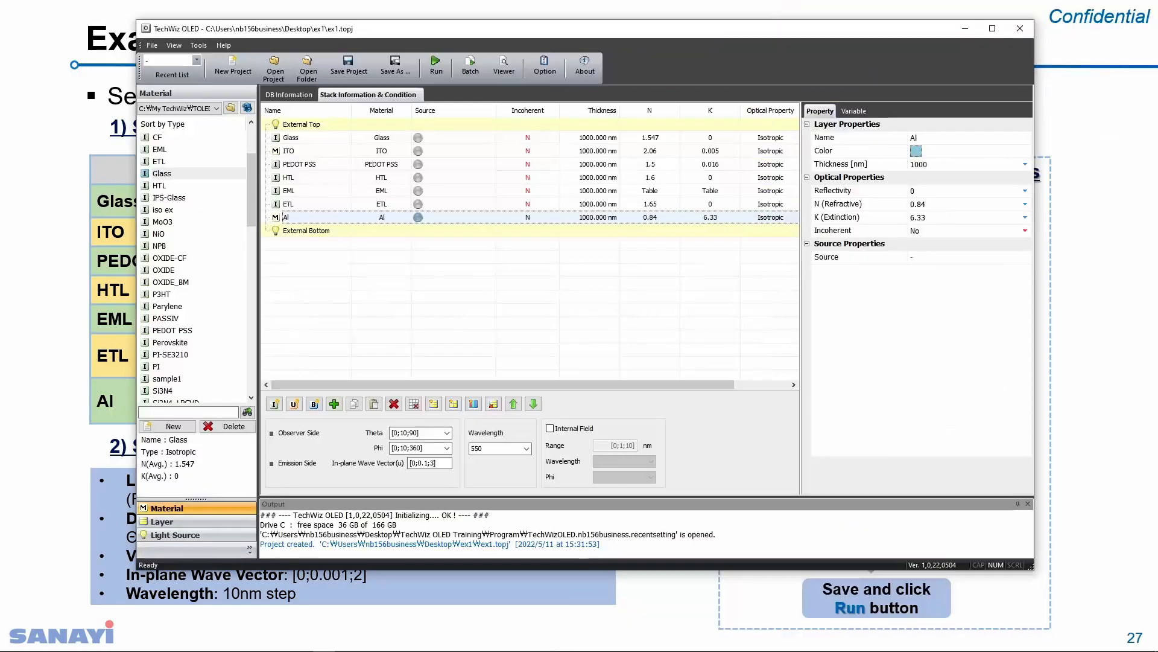
{"action": "left_click", "coordinate": [993, 29]}
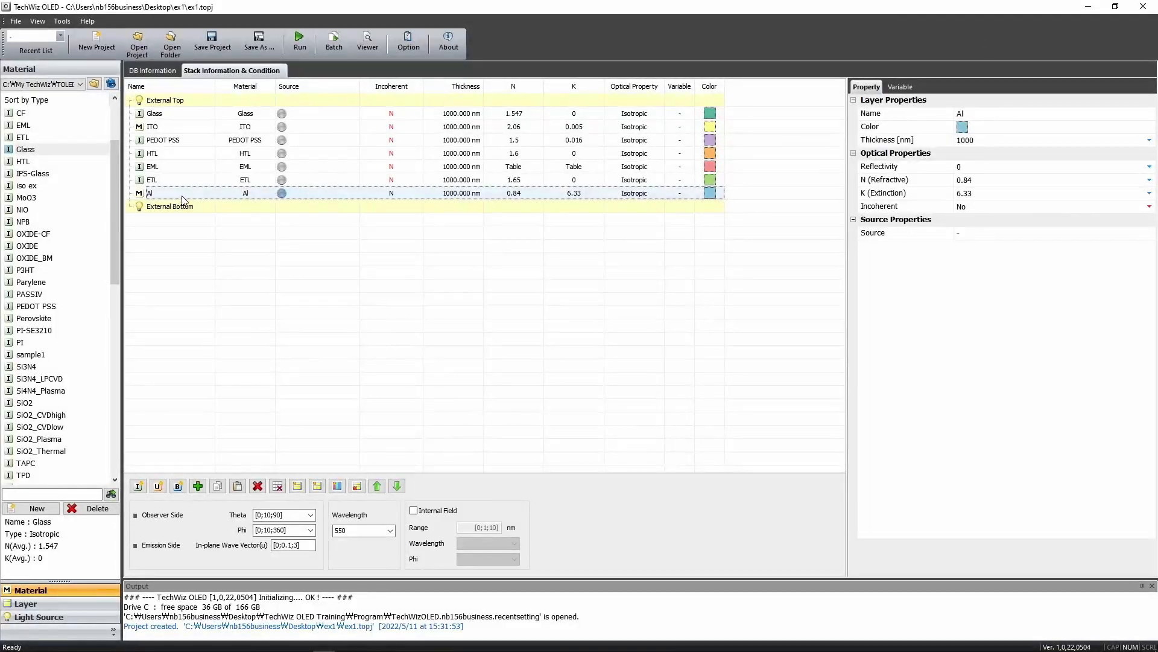
{"action": "left_click", "coordinate": [921, 104]}
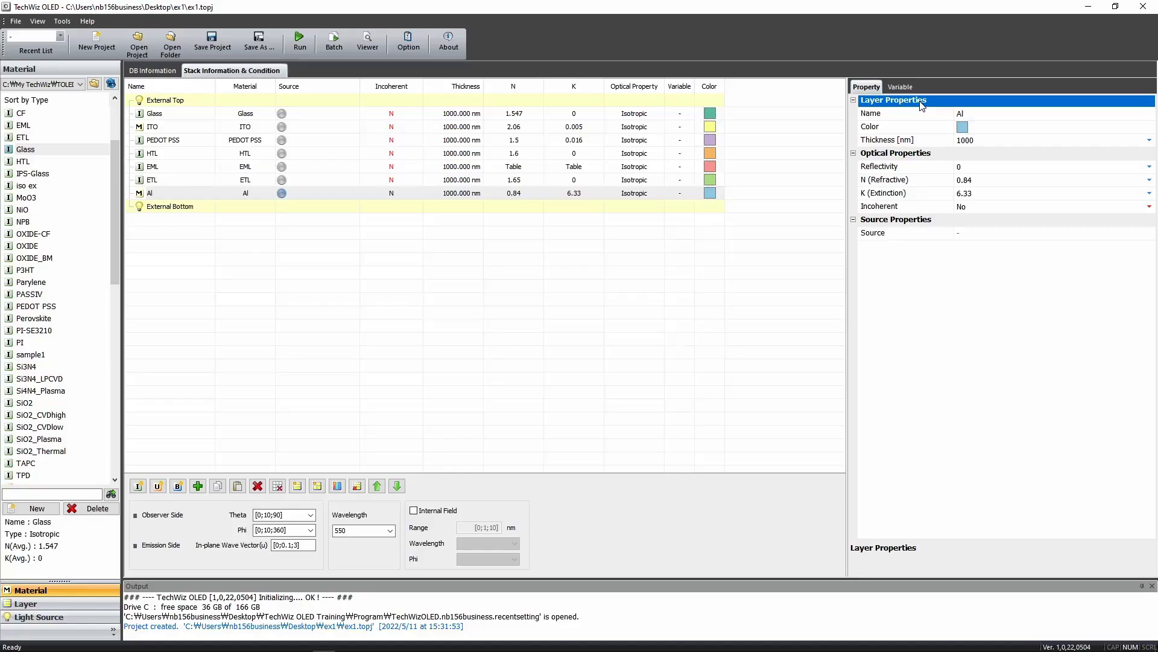
{"action": "left_click", "coordinate": [903, 150]}
{"action": "left_click", "coordinate": [905, 143]}
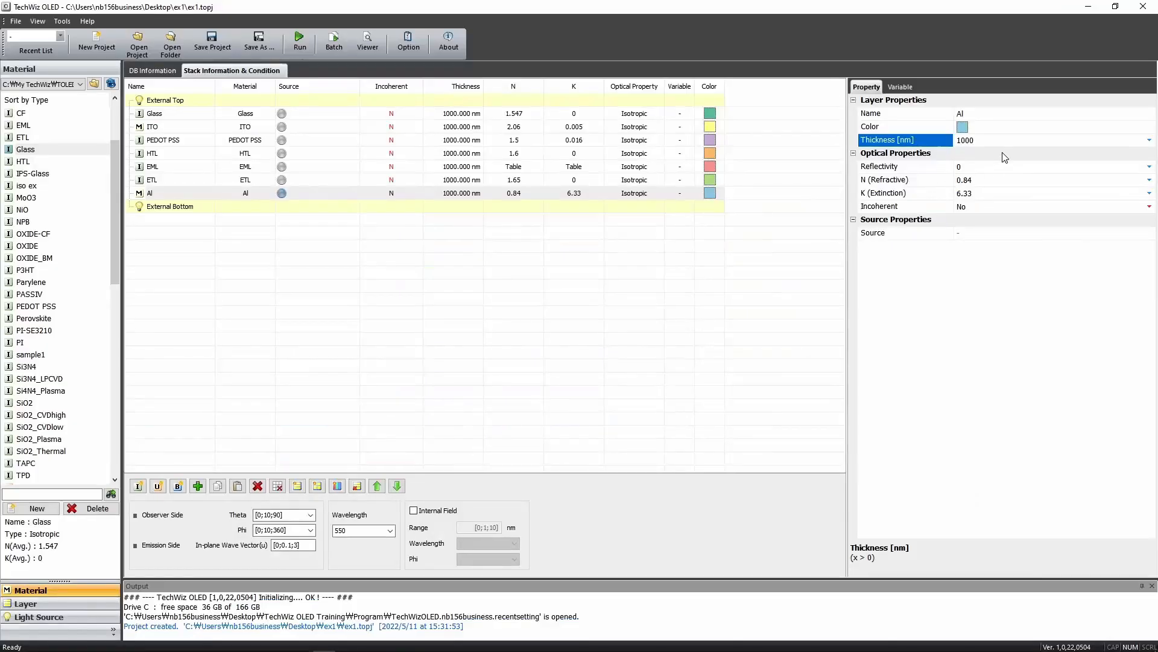
{"action": "left_click", "coordinate": [997, 143]}
{"action": "type", "text": "100"}
{"action": "key", "text": "Return"}
Examine the Al layer's optical and source properties, the Metal Properties slide and the solver's incoherence condition options
{"action": "left_click", "coordinate": [896, 155]}
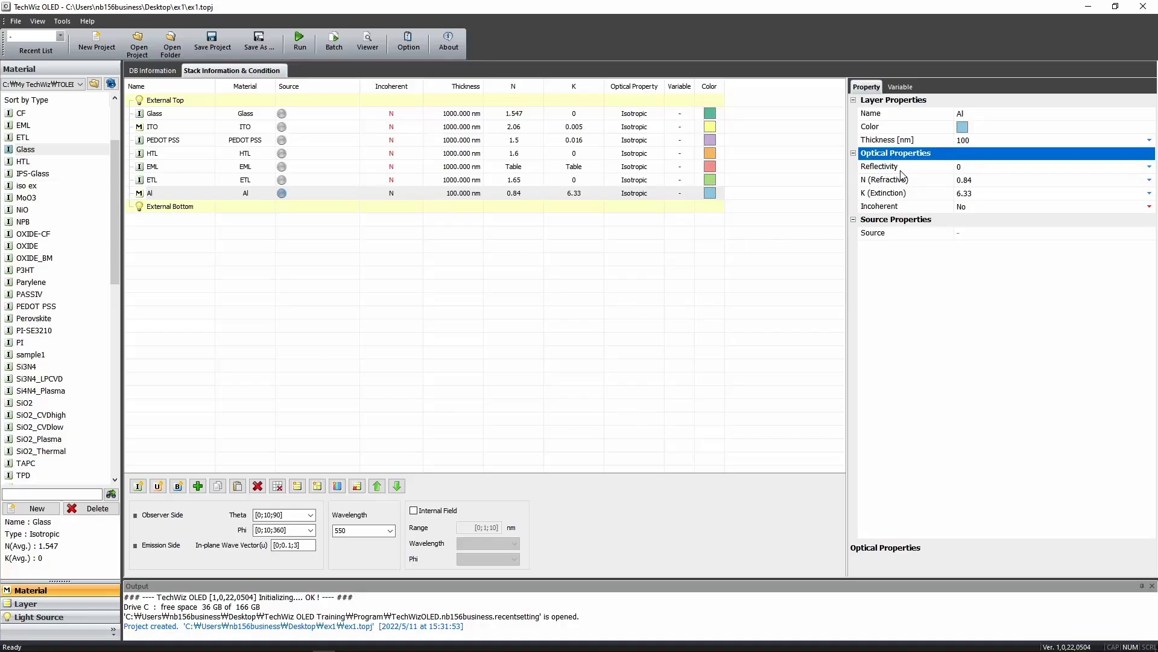
{"action": "left_click", "coordinate": [900, 171]}
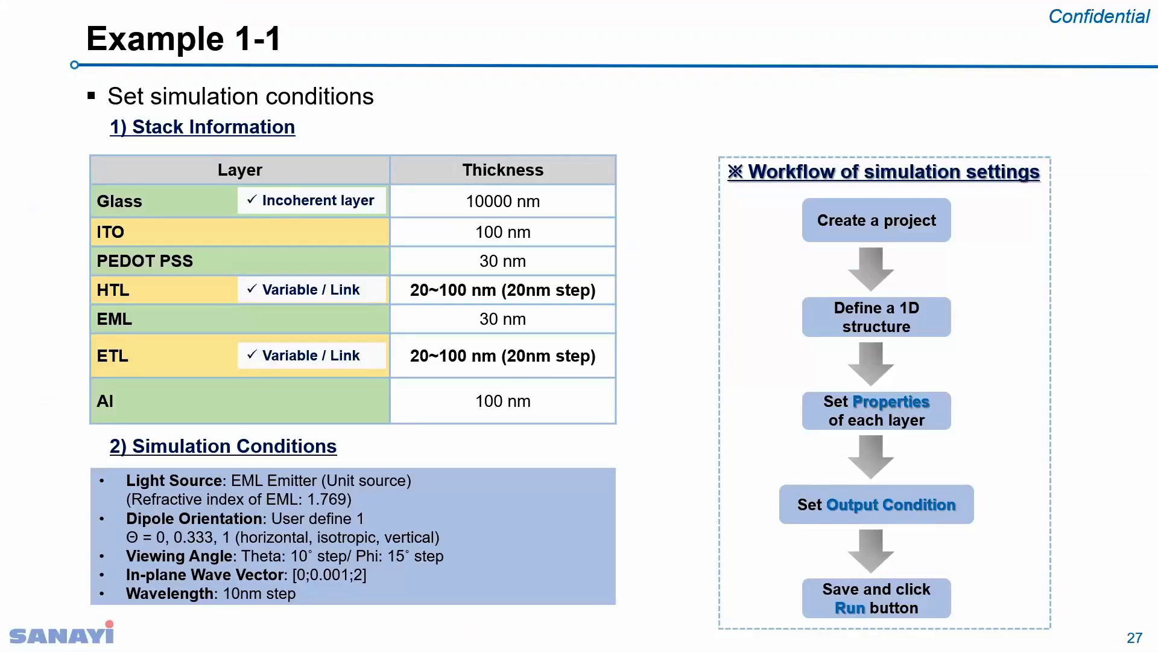
{"action": "key", "text": "Right"}
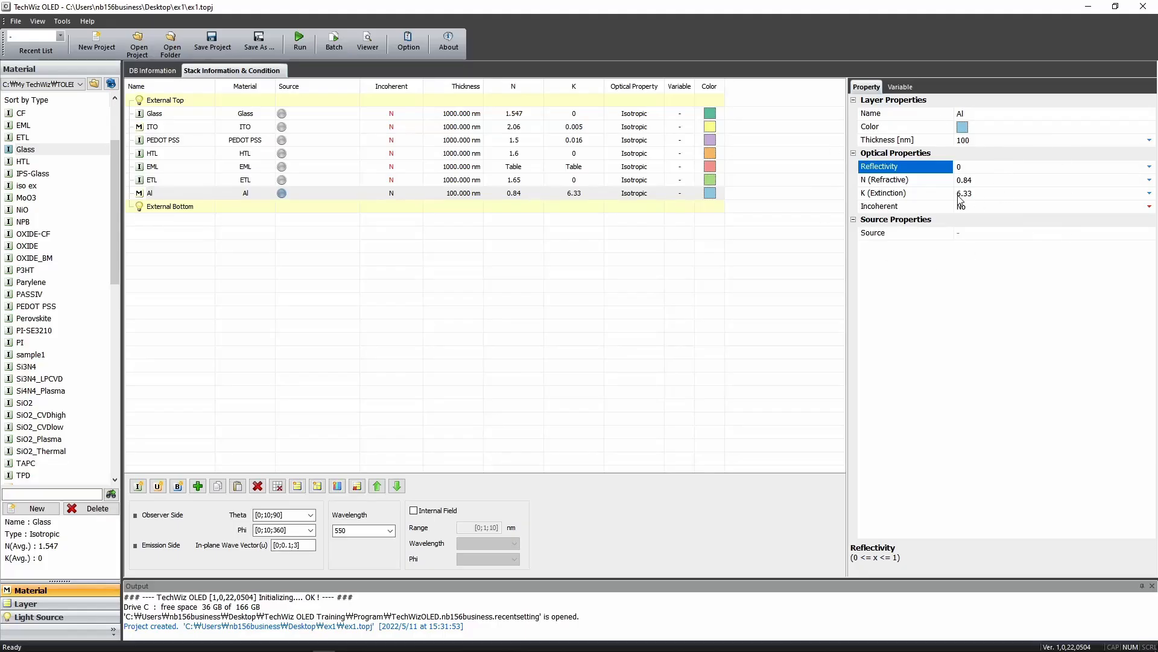
{"action": "left_click", "coordinate": [881, 207]}
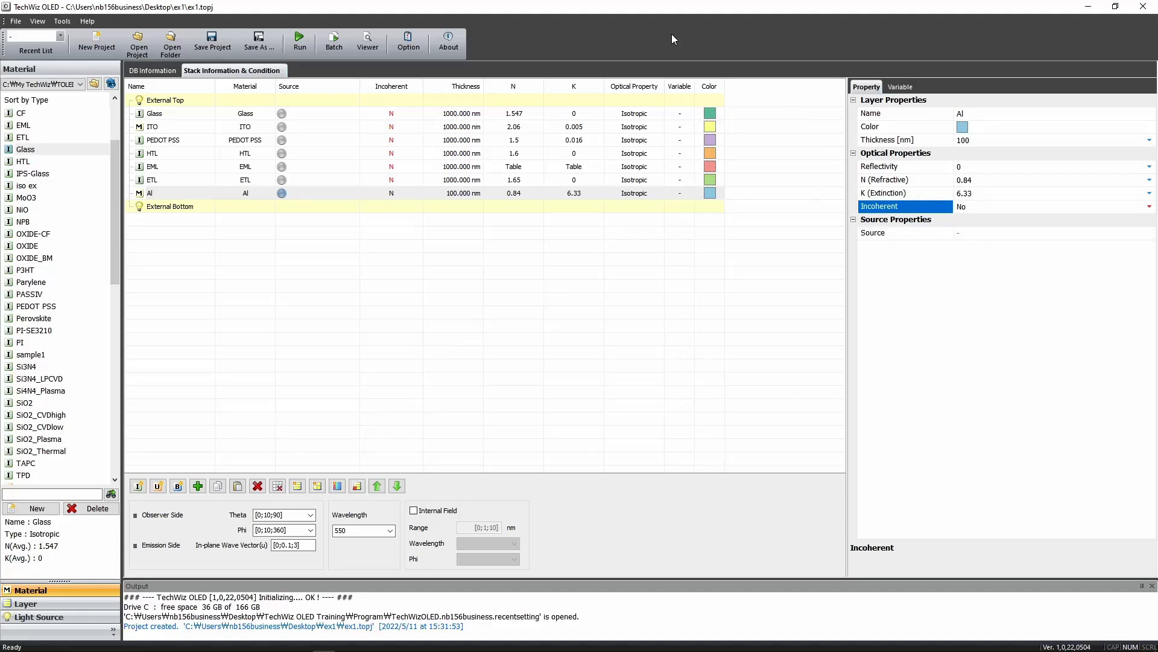
{"action": "left_click", "coordinate": [415, 47]}
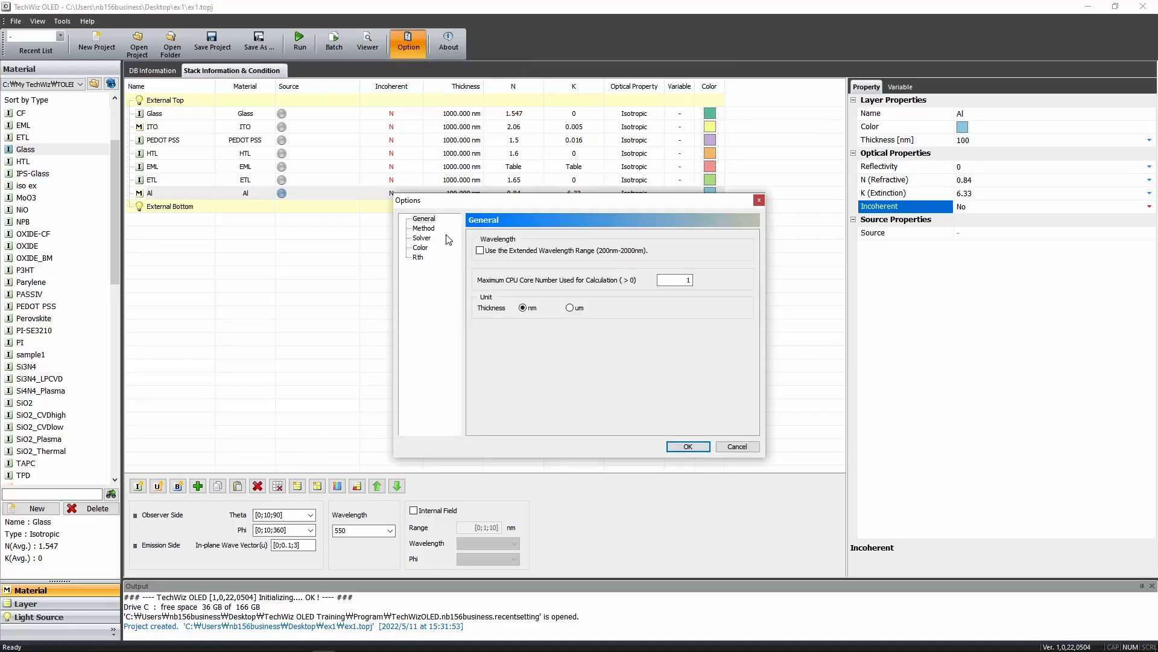
{"action": "left_click", "coordinate": [423, 239]}
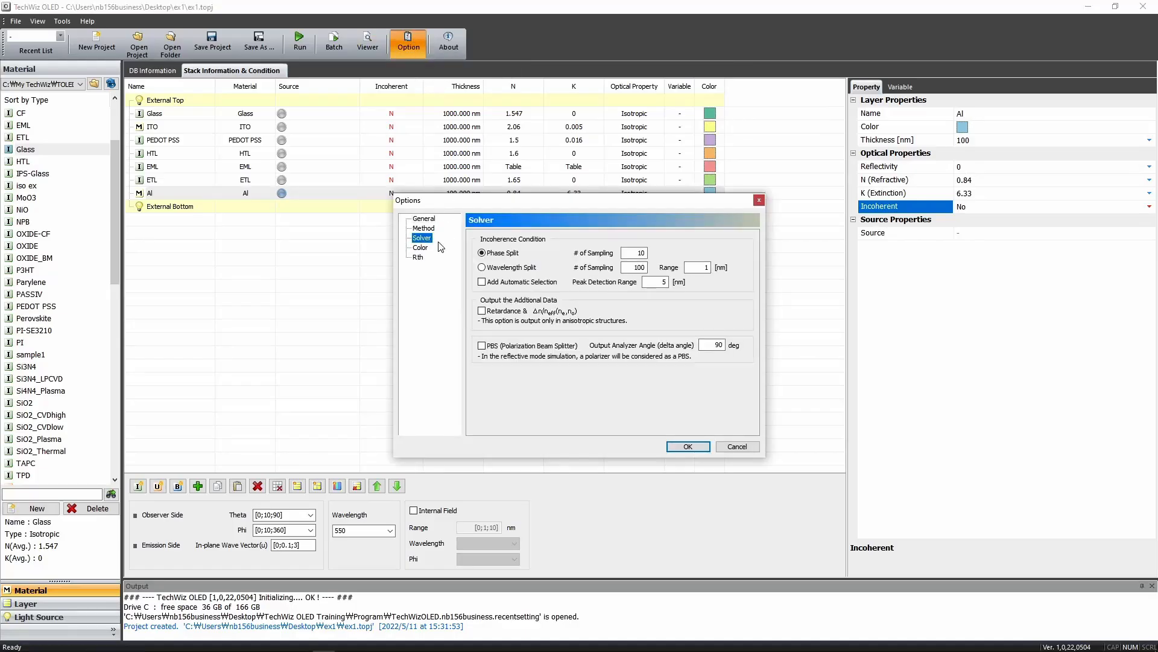
{"action": "left_click", "coordinate": [749, 446]}
{"action": "left_click", "coordinate": [918, 223]}
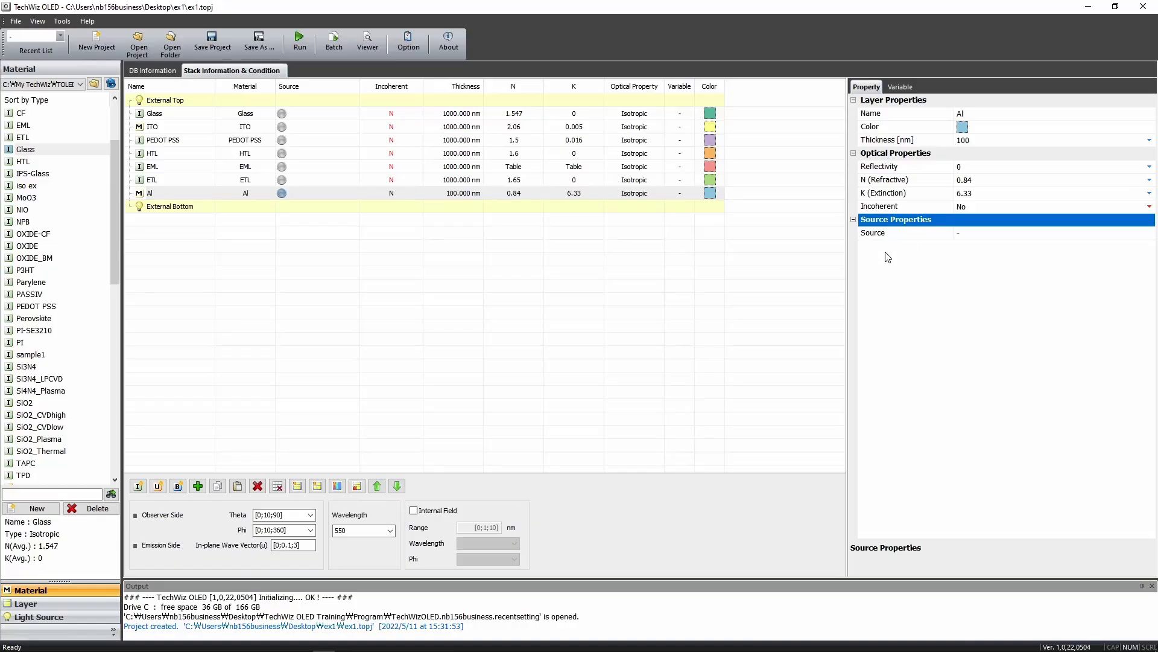
Check the ETL layer's conditions on the Example 1-1 slide and examine the choices for its Incoherent and K (Extinction) properties
{"action": "left_click", "coordinate": [170, 181]}
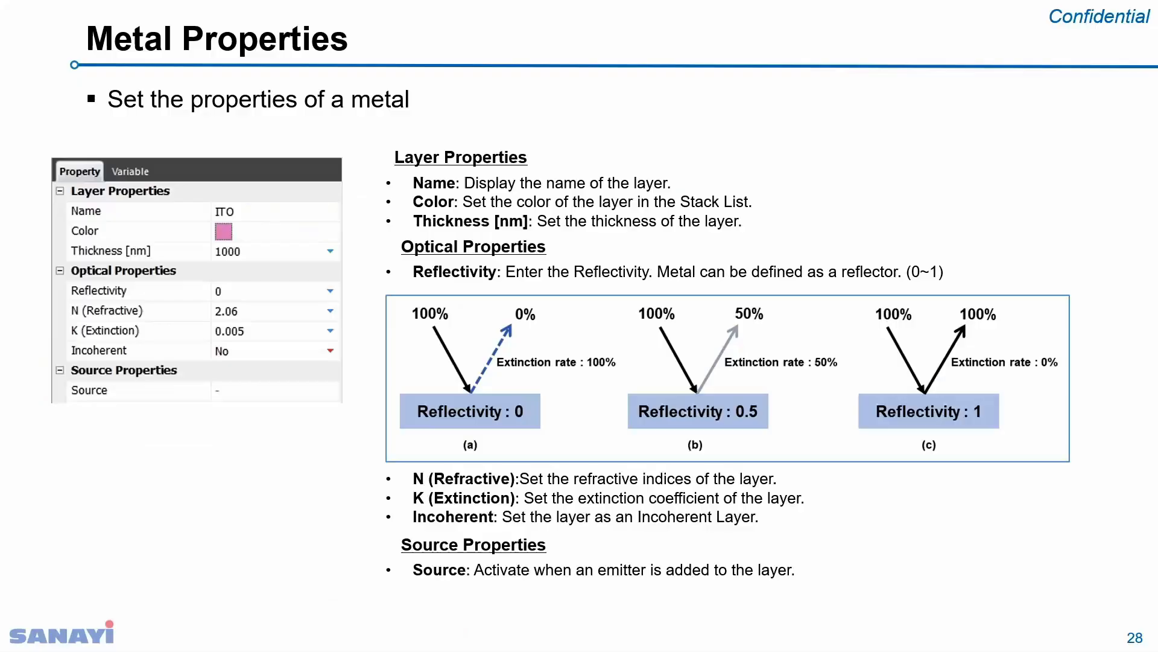
{"action": "key", "text": "Left"}
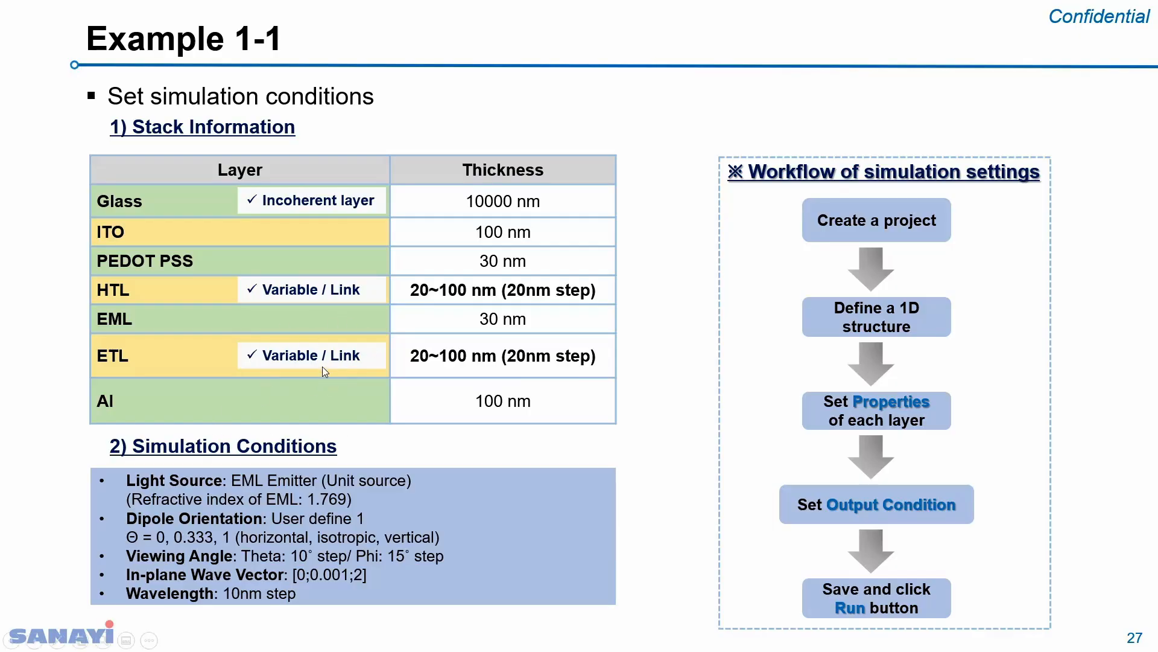
{"action": "key", "text": "alt+Tab"}
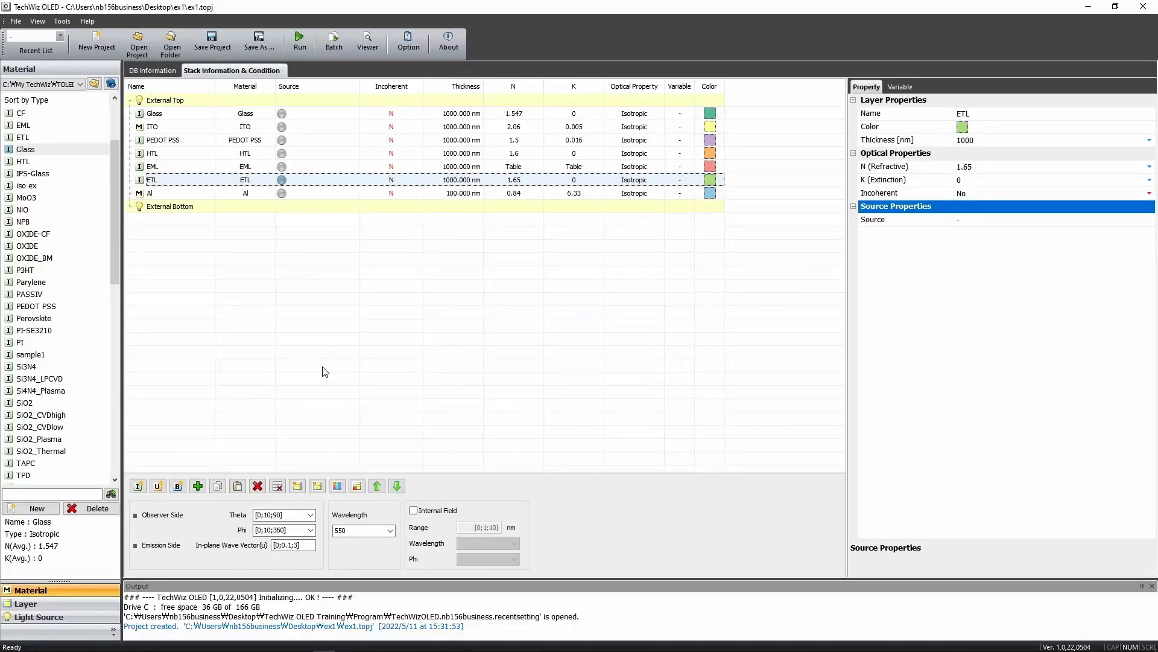
{"action": "left_click", "coordinate": [993, 253]}
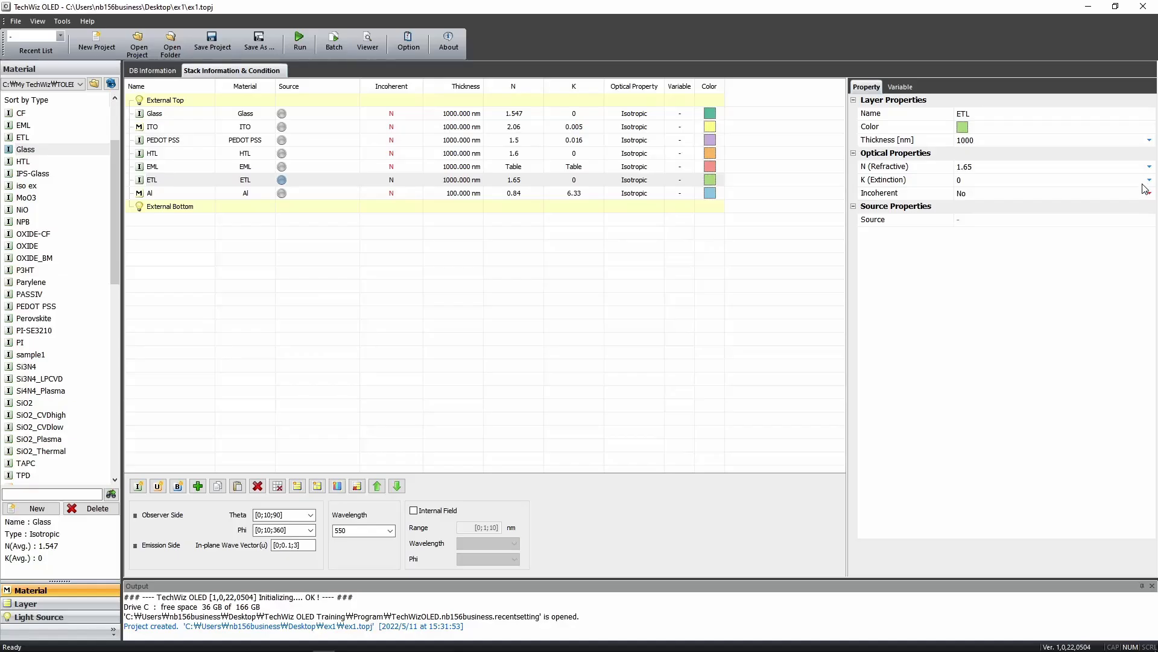
{"action": "left_click", "coordinate": [1149, 194]}
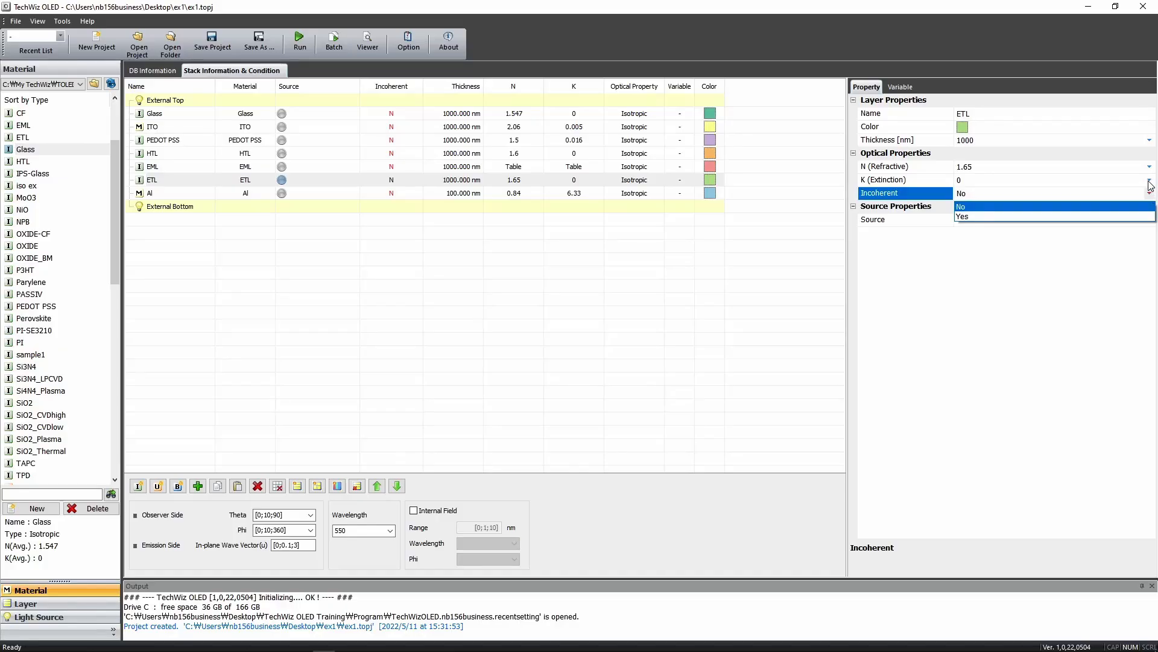
{"action": "left_click", "coordinate": [1148, 183]}
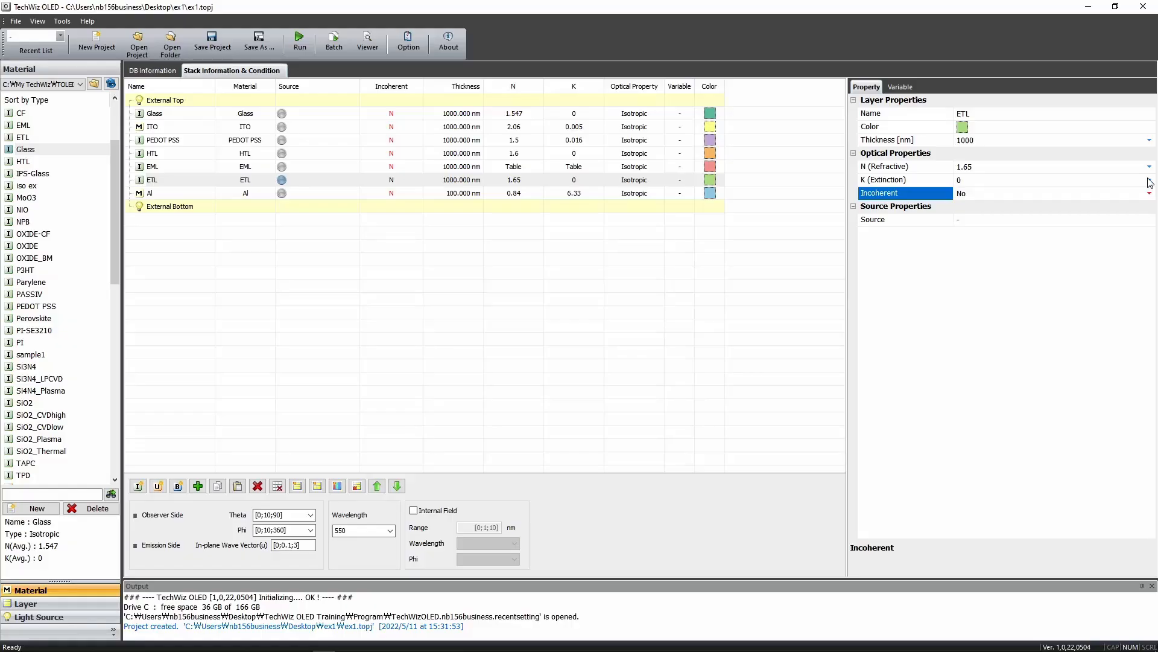
{"action": "left_click", "coordinate": [1148, 181]}
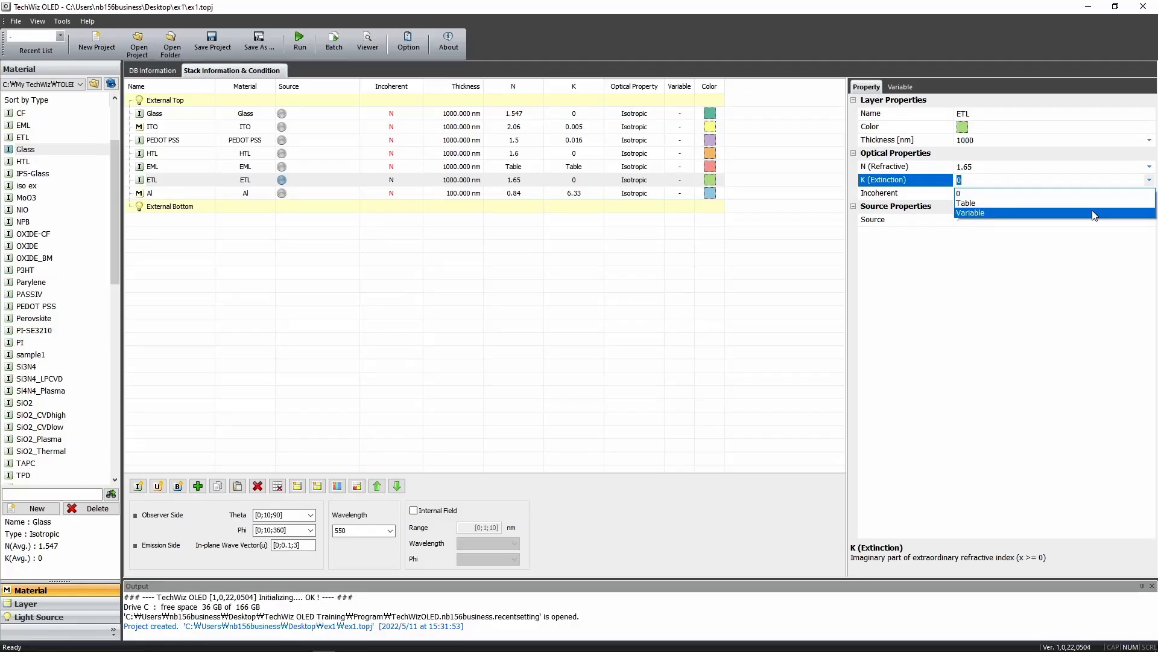
{"action": "left_click", "coordinate": [1083, 370]}
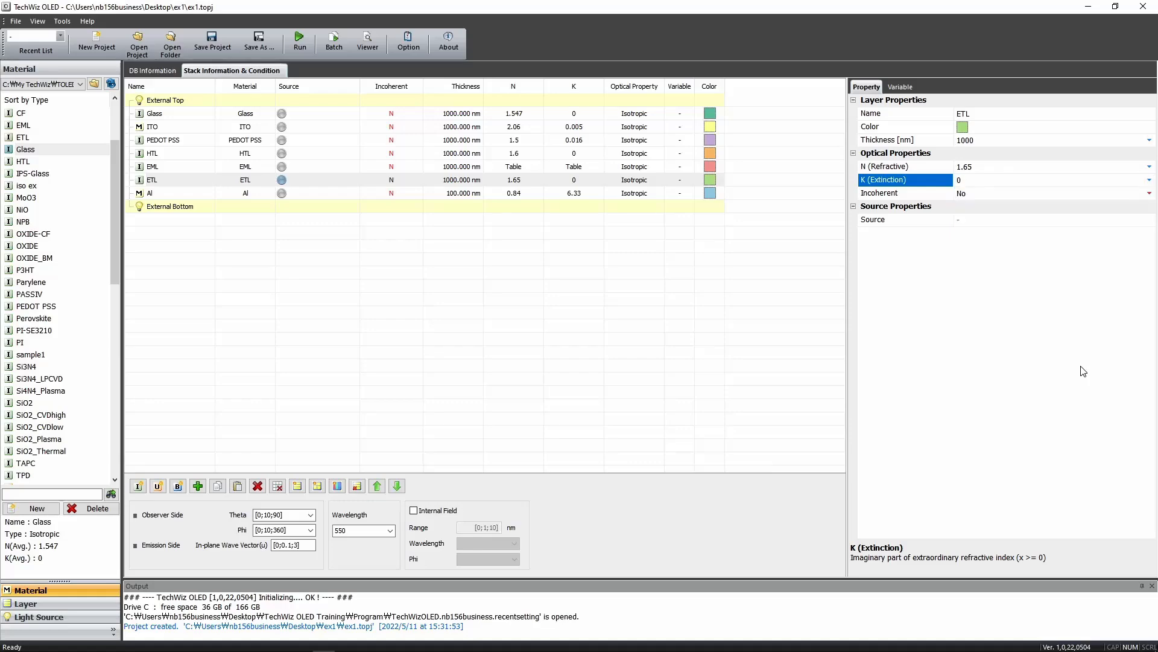
Make the ETL layer's thickness a Variable and open its variable settings
{"action": "left_click", "coordinate": [1150, 140]}
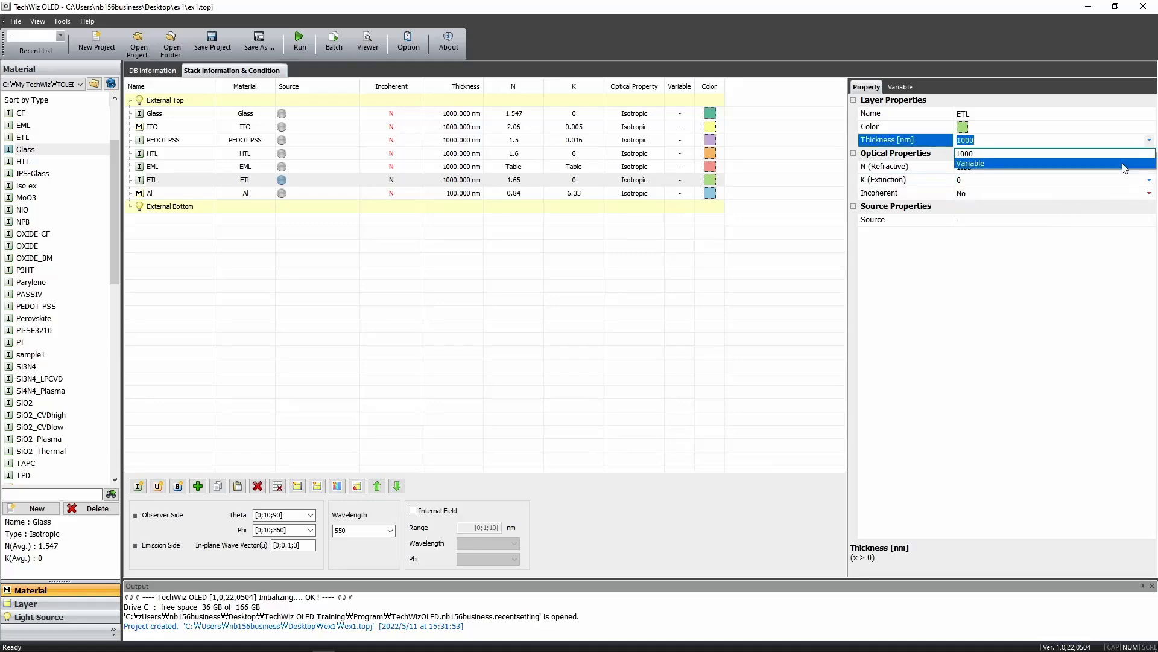
{"action": "left_click", "coordinate": [1126, 163]}
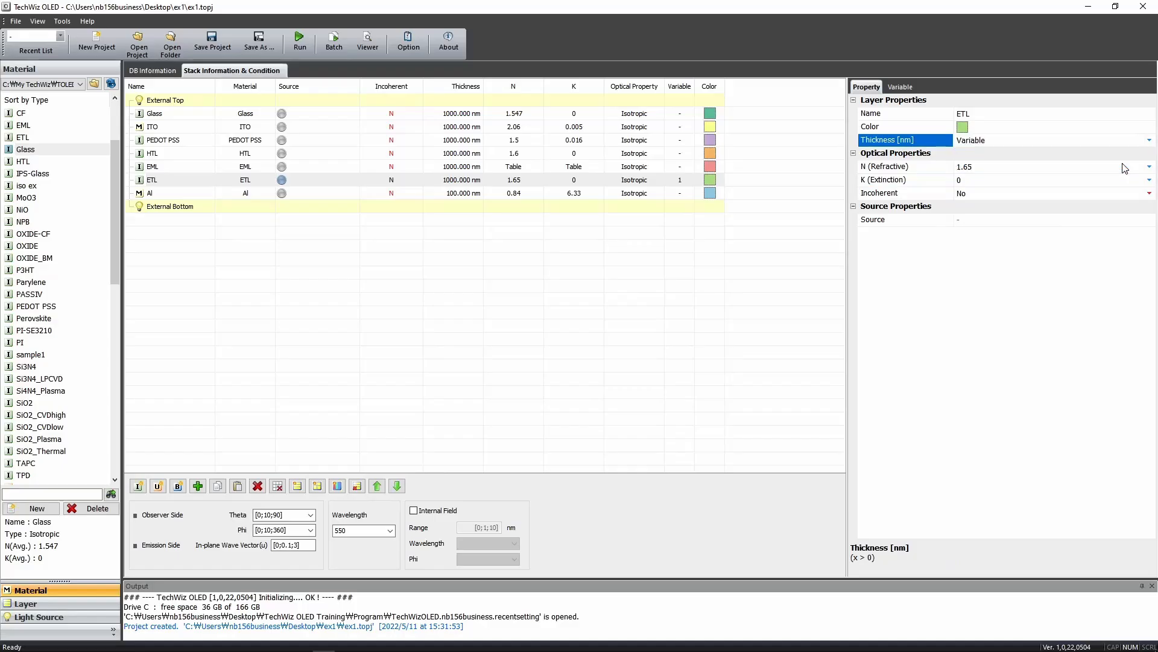
{"action": "left_click", "coordinate": [904, 87]}
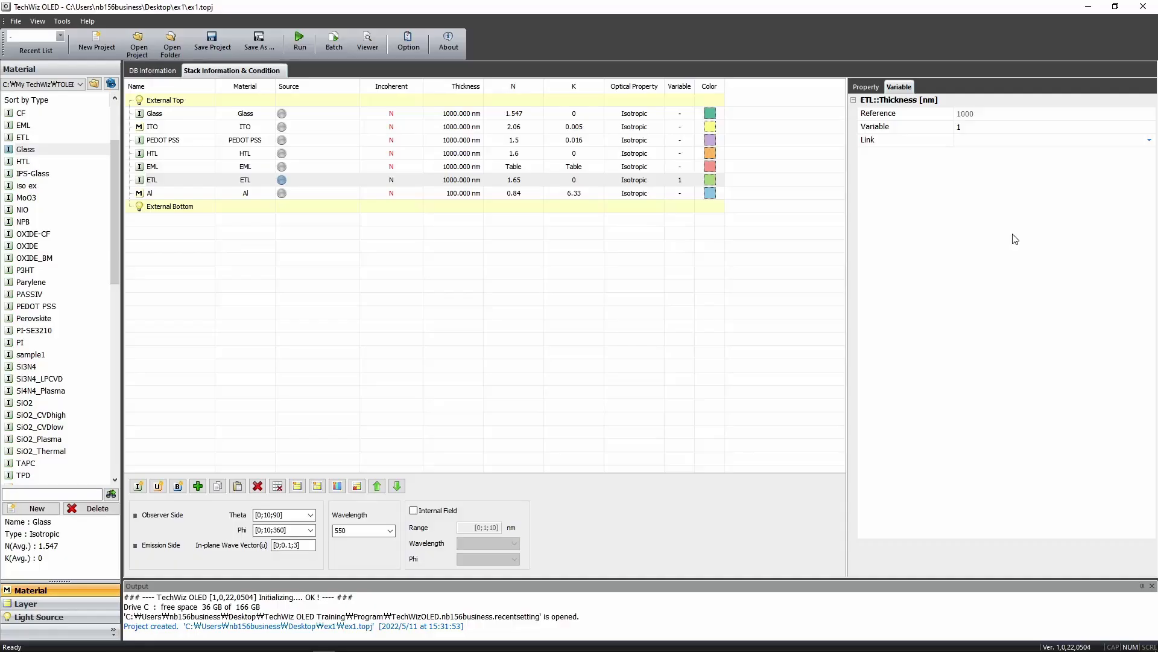
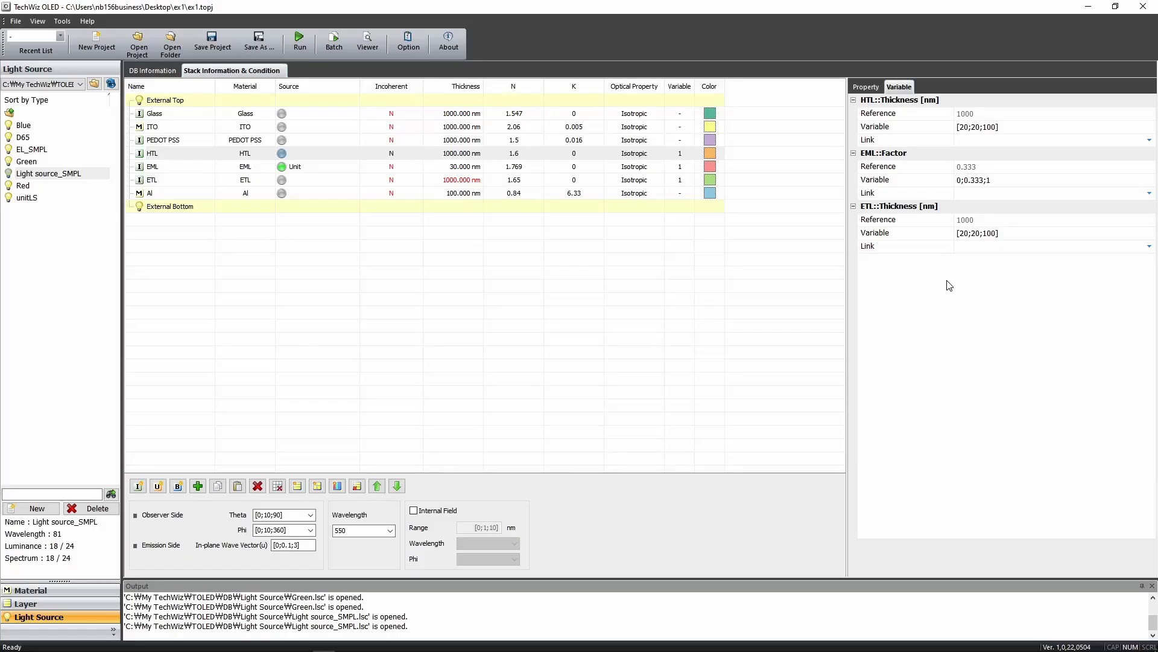
Link the HTL and ETL thickness variables by giving both the link name a
{"action": "left_click", "coordinate": [1006, 140]}
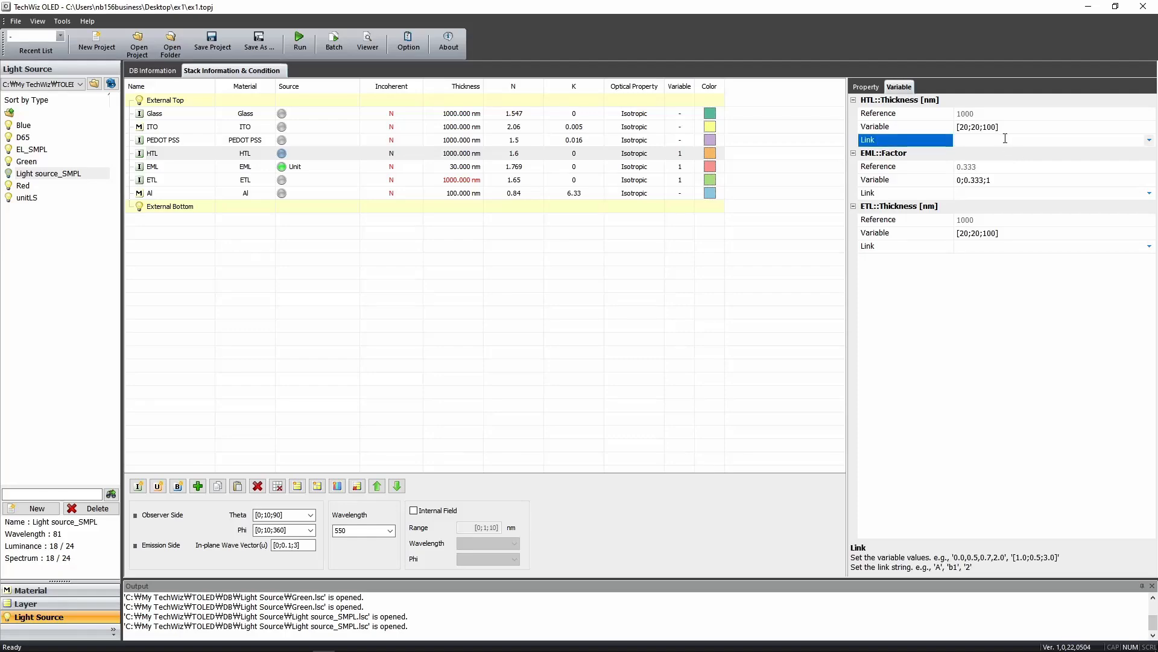
{"action": "type", "text": "a"}
{"action": "left_click", "coordinate": [971, 244]}
{"action": "type", "text": "a"}
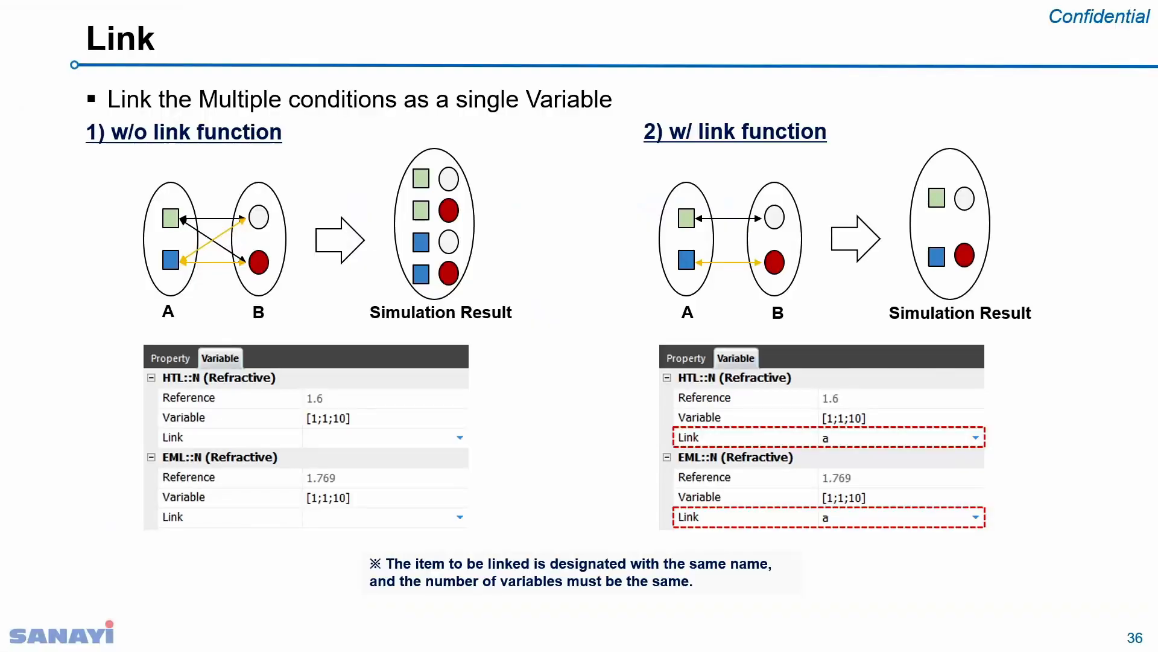
Examine the Link slides on how linked ETL and HTL thickness values are paired, and return to TechWiz OLED
{"action": "key", "text": "Right"}
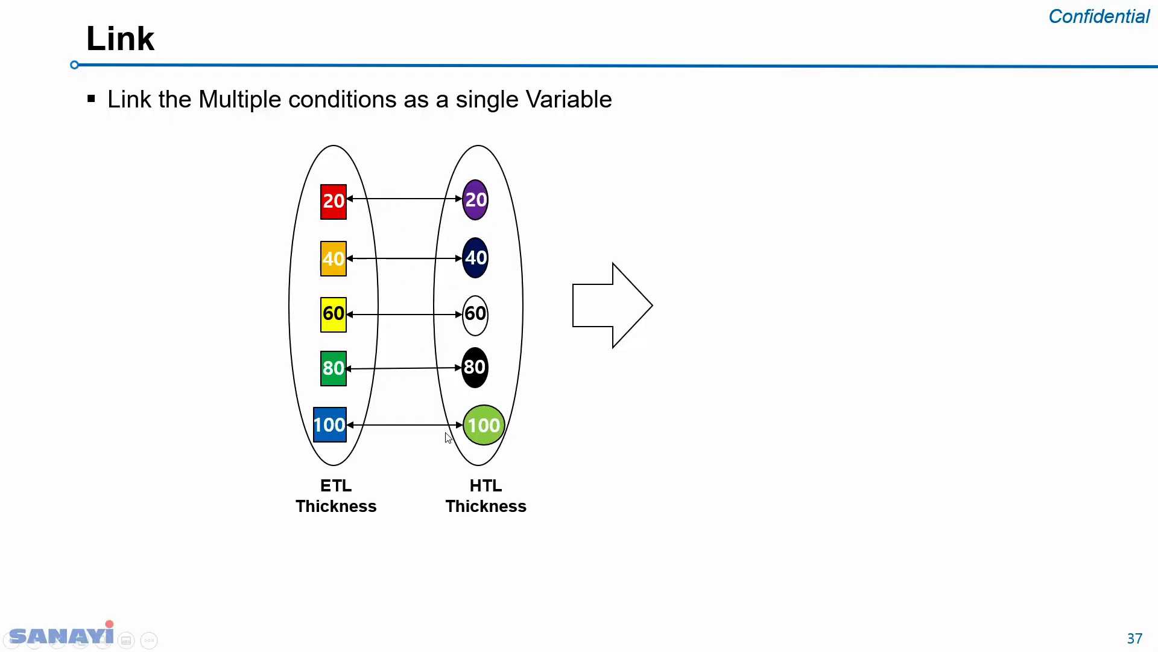
{"action": "left_click", "coordinate": [481, 432]}
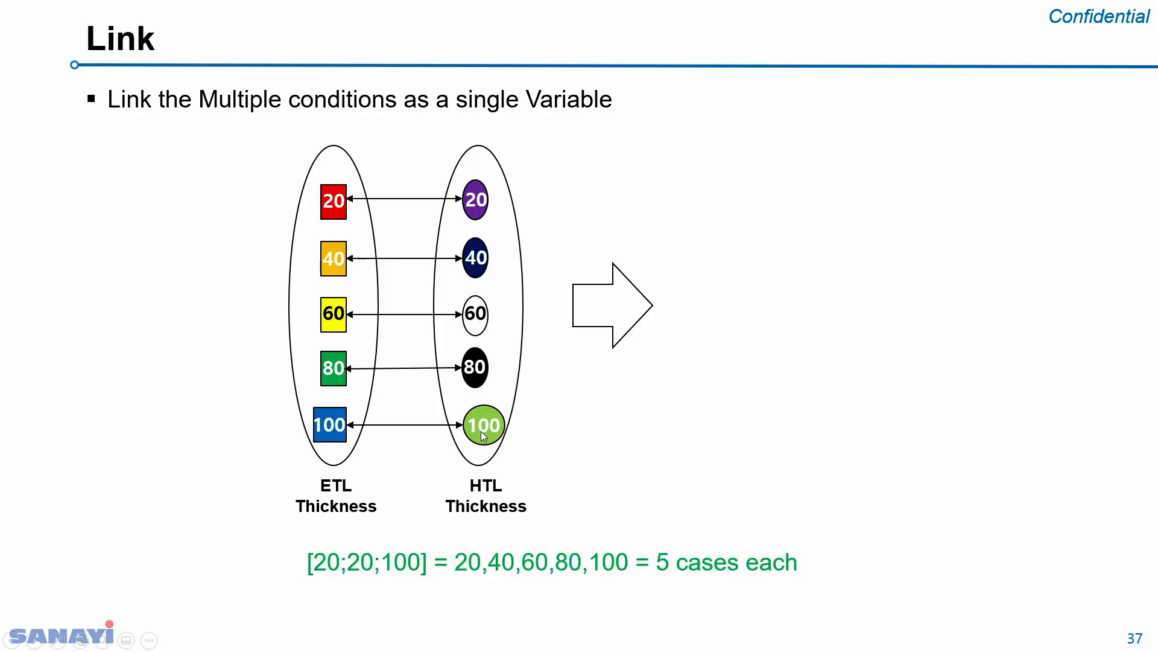
{"action": "left_click", "coordinate": [756, 593]}
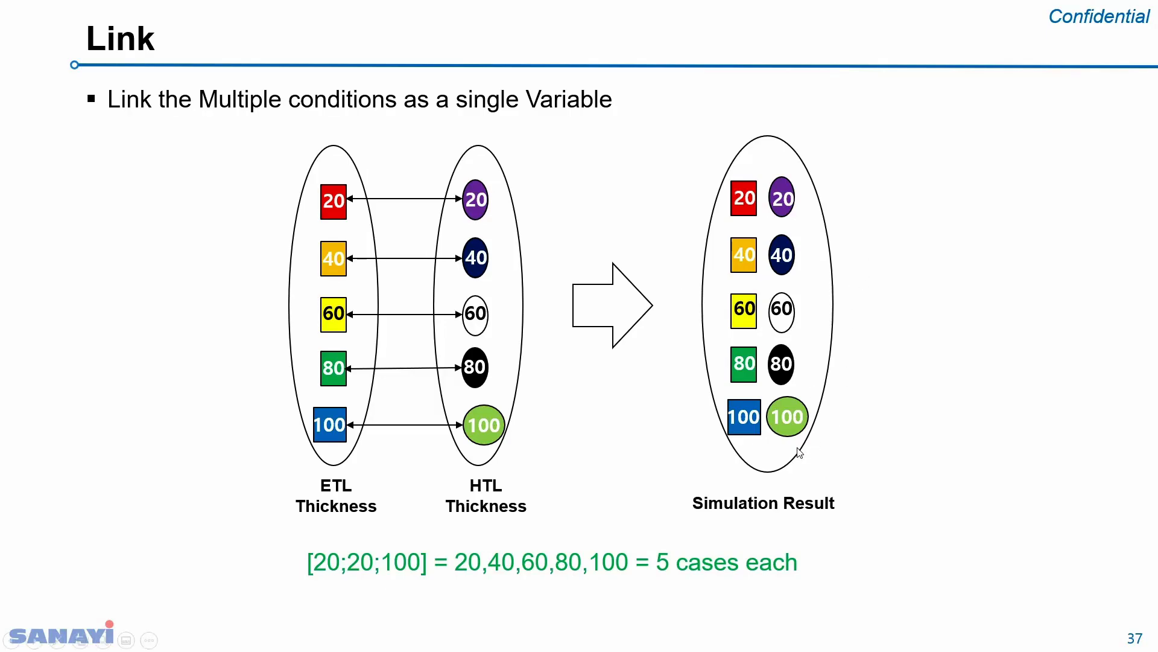
{"action": "key", "text": "alt+Tab"}
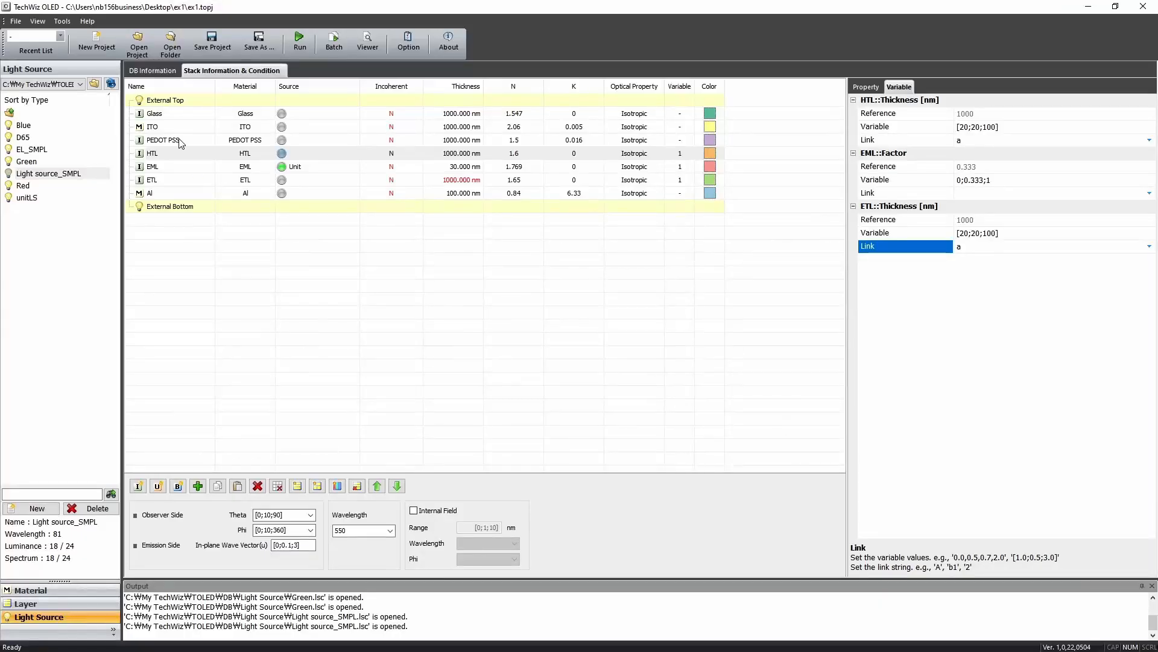
Set the PEDOT PSS layer's thickness to 30 nm and the ITO layer's thickness to 100 nm
{"action": "left_click", "coordinate": [198, 139]}
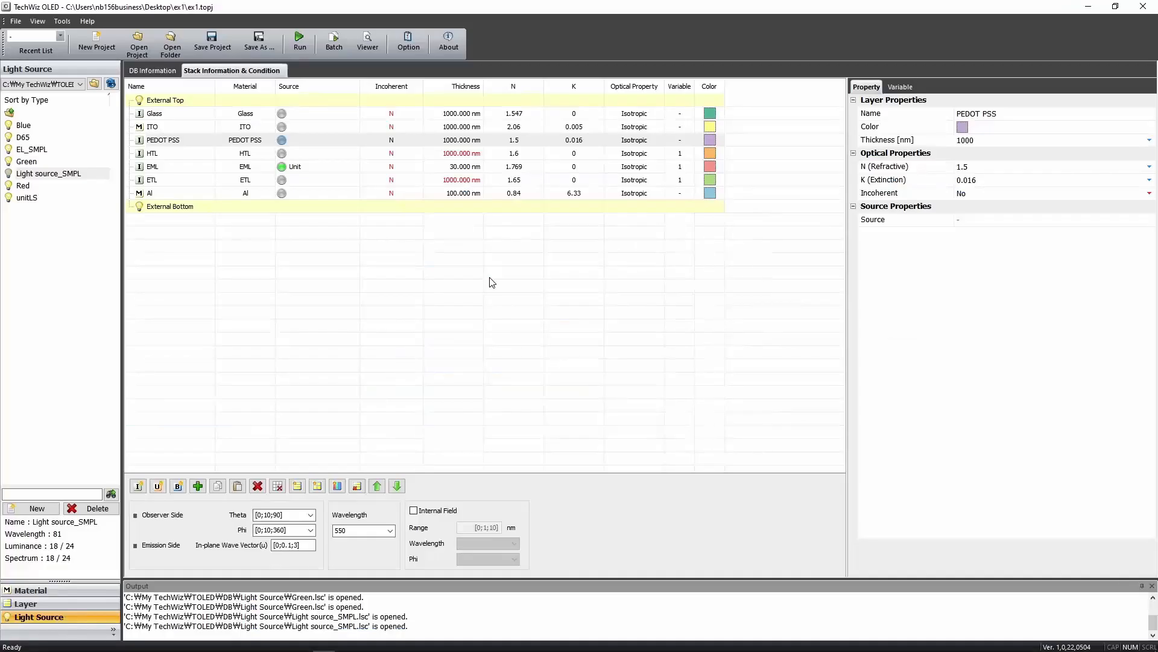
{"action": "left_click", "coordinate": [1003, 145]}
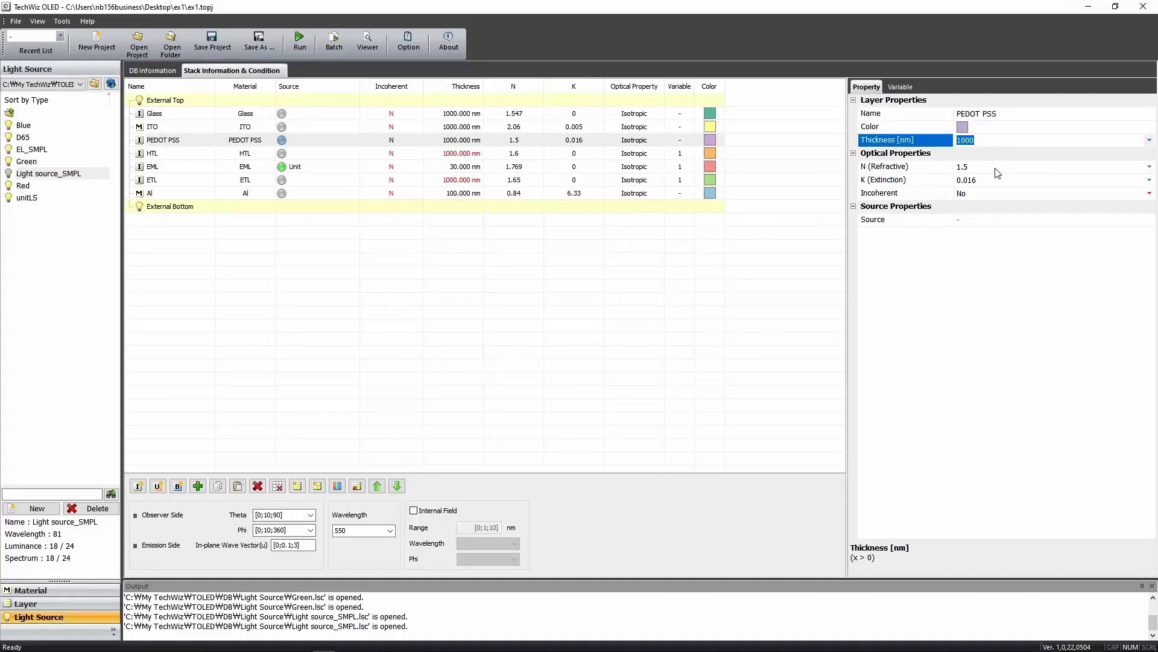
{"action": "type", "text": "30"}
{"action": "key", "text": "Return"}
{"action": "left_click", "coordinate": [162, 131]}
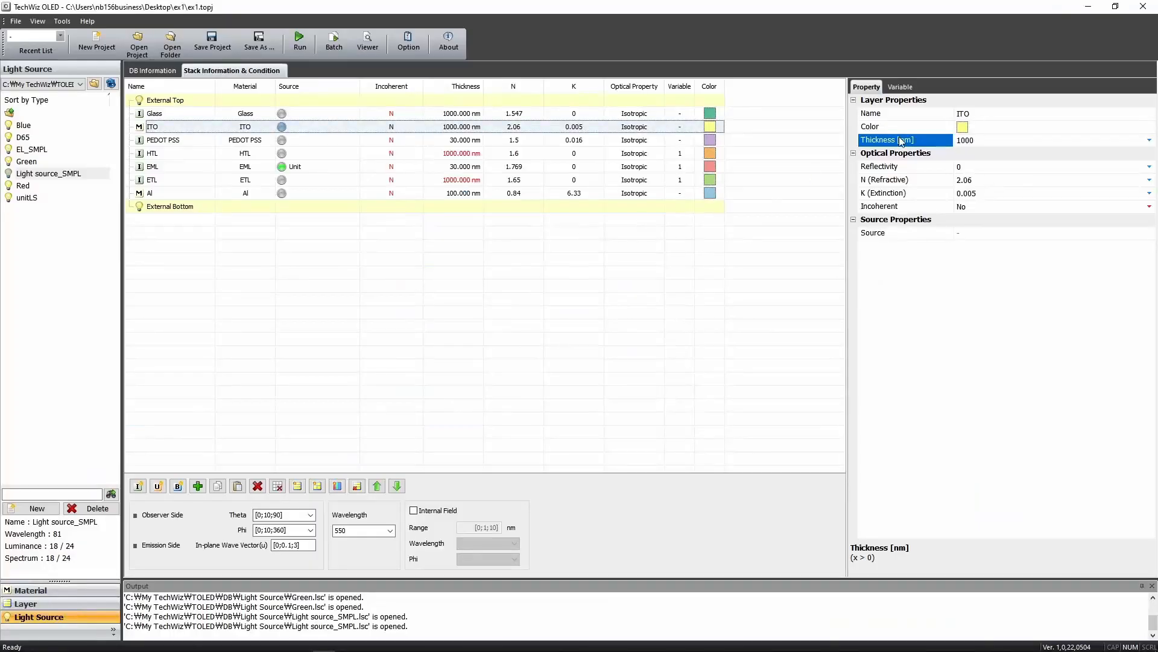
{"action": "left_click", "coordinate": [1017, 142]}
{"action": "type", "text": "100"}
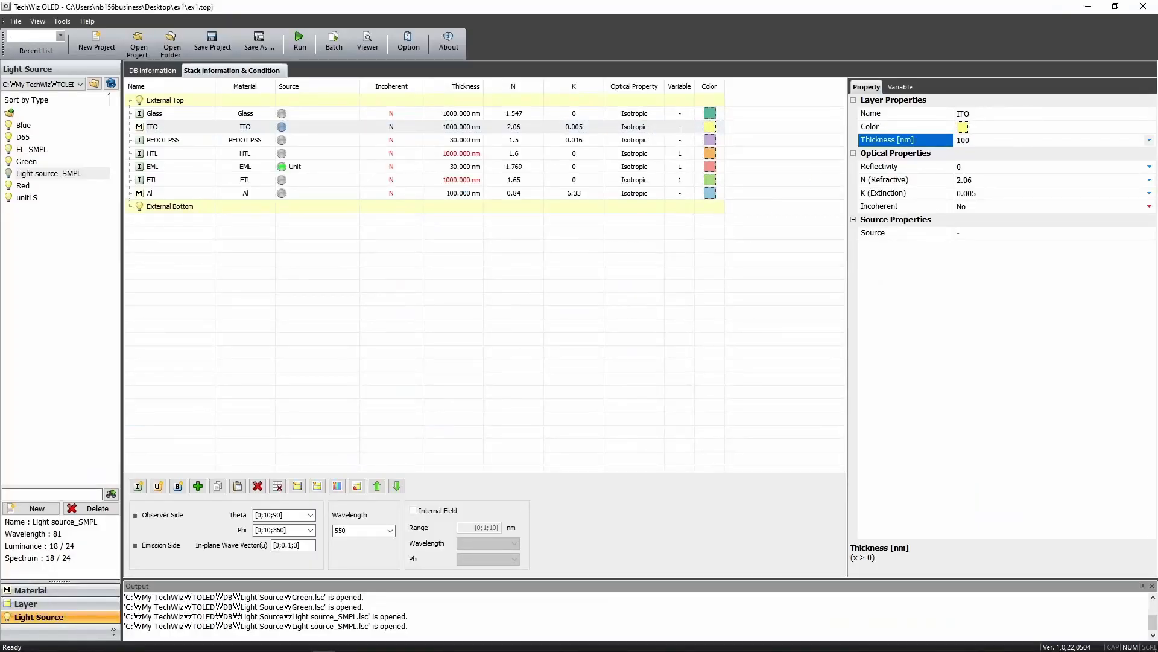
{"action": "key", "text": "Return"}
Check the Glass layer's conditions on the Example 1-1 slide and set its thickness to 10000 nm
{"action": "left_click", "coordinate": [167, 118]}
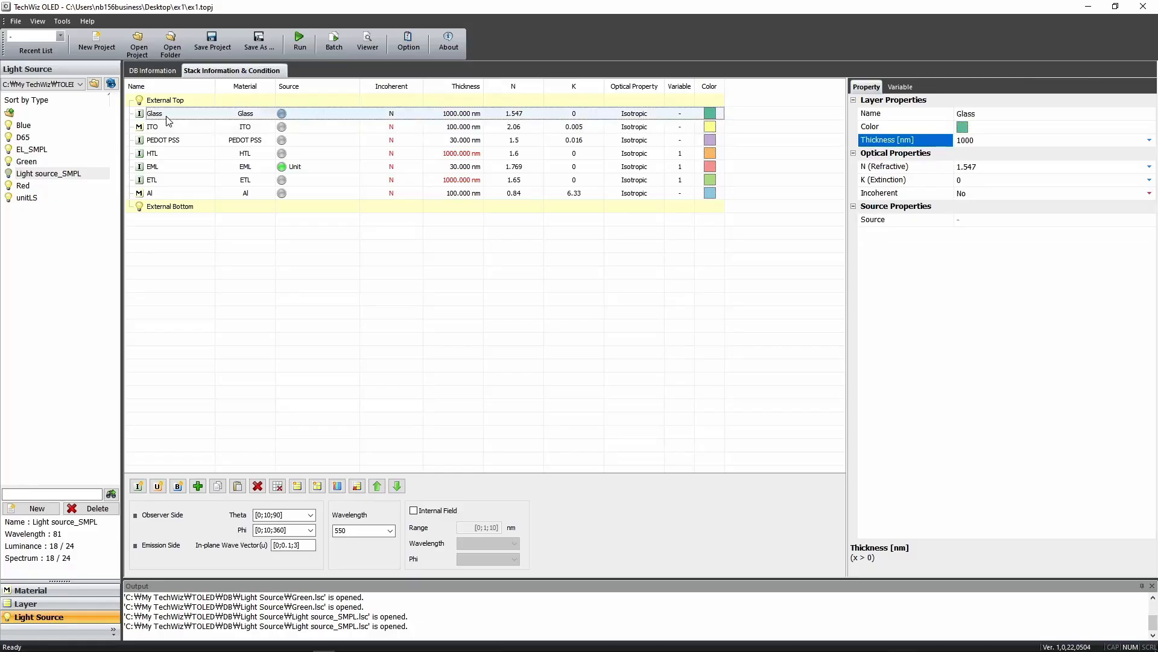
{"action": "key", "text": "alt+Tab"}
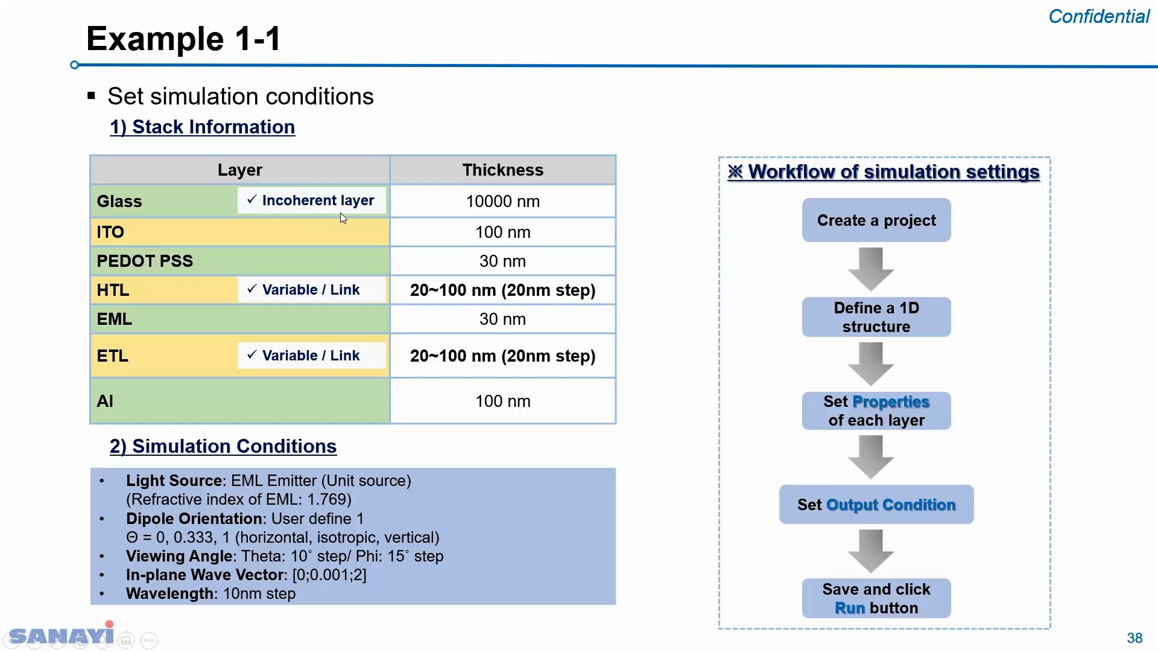
{"action": "key", "text": "alt+Tab"}
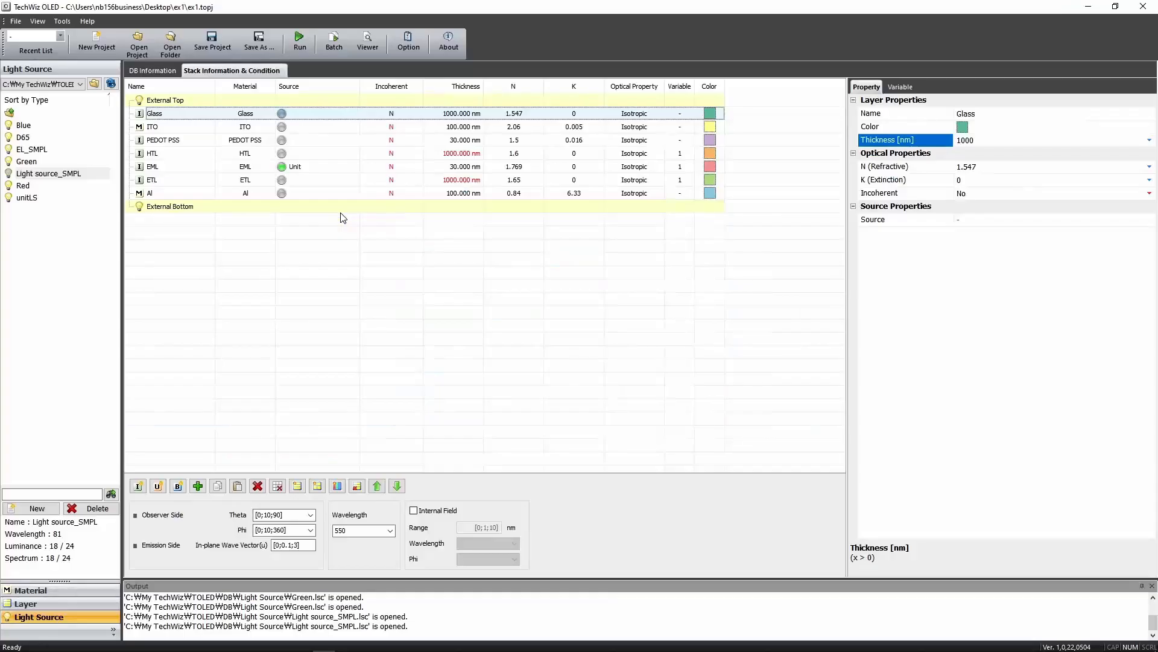
{"action": "left_click", "coordinate": [996, 141]}
{"action": "type", "text": "1"}
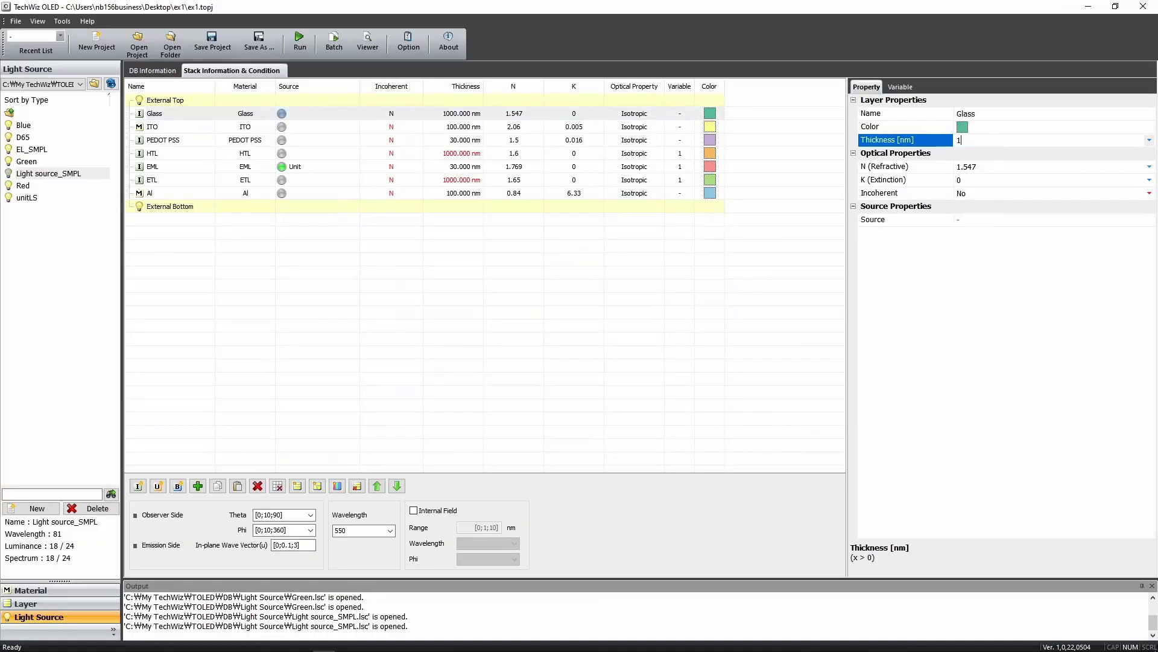
{"action": "type", "text": "0000"}
{"action": "key", "text": "Return"}
Set the Glass layer's Incoherent property to Yes
{"action": "left_click", "coordinate": [394, 116]}
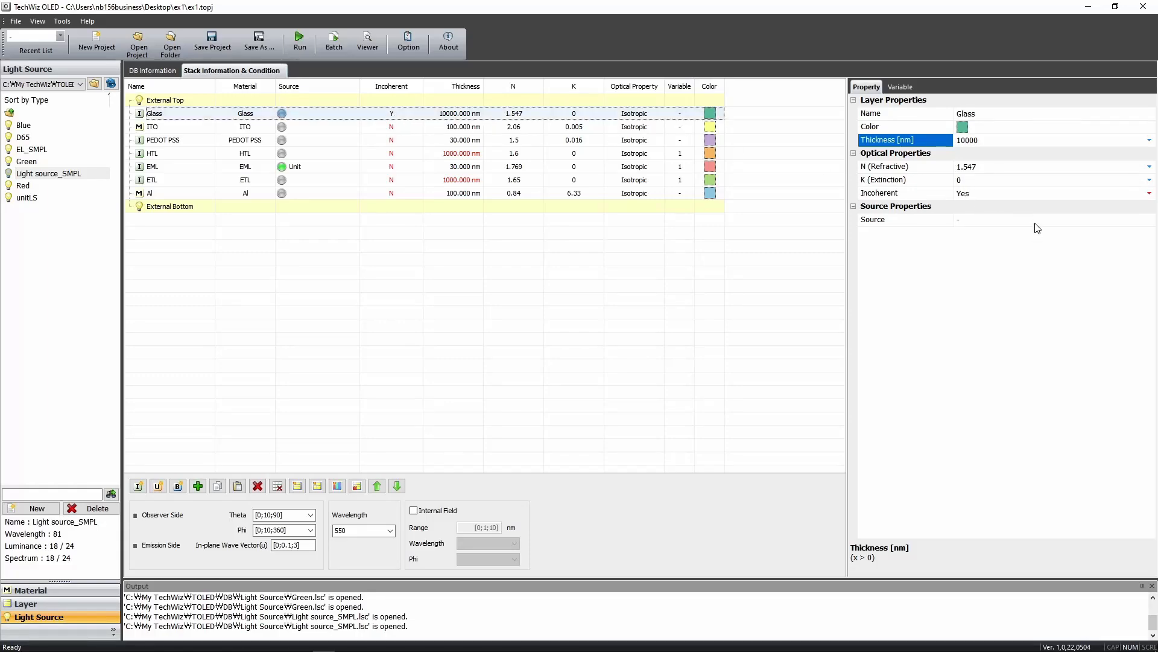
{"action": "left_click", "coordinate": [1049, 263]}
{"action": "left_click", "coordinate": [1149, 194]}
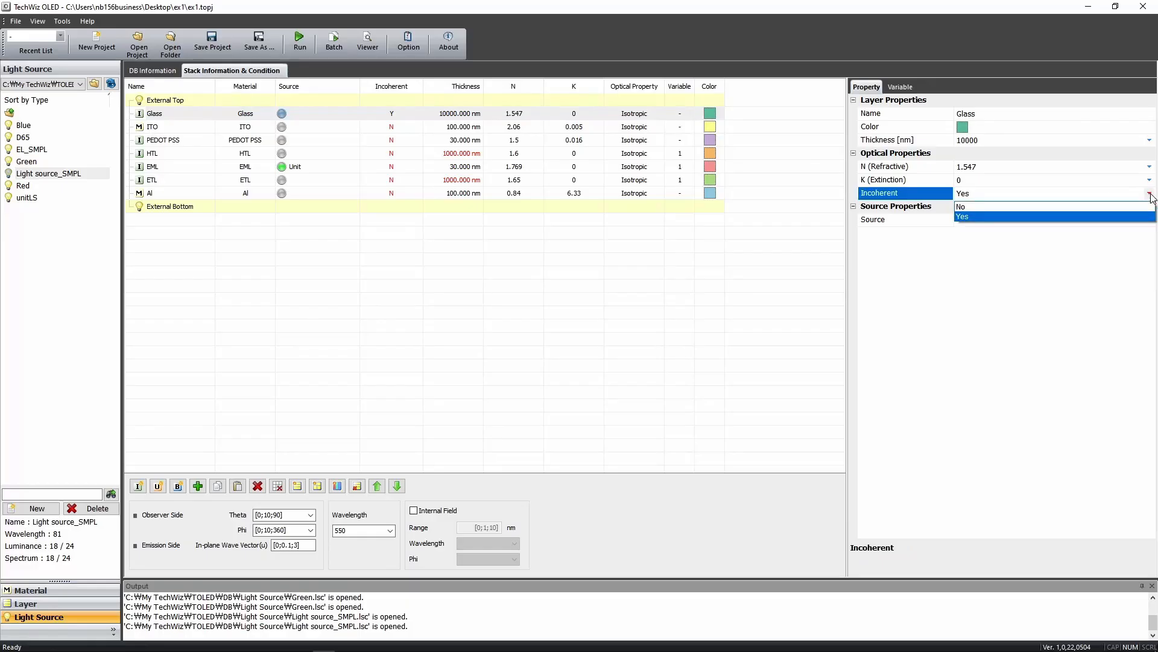
{"action": "left_click", "coordinate": [1137, 206]}
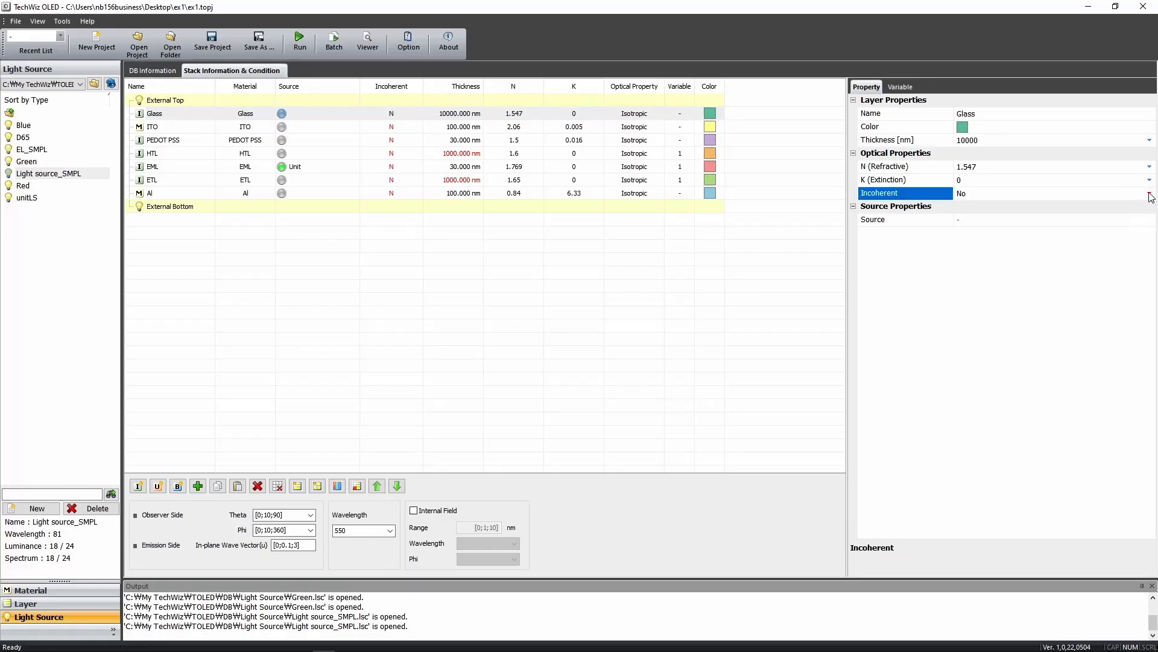
{"action": "left_click", "coordinate": [1149, 194]}
{"action": "left_click", "coordinate": [1102, 216]}
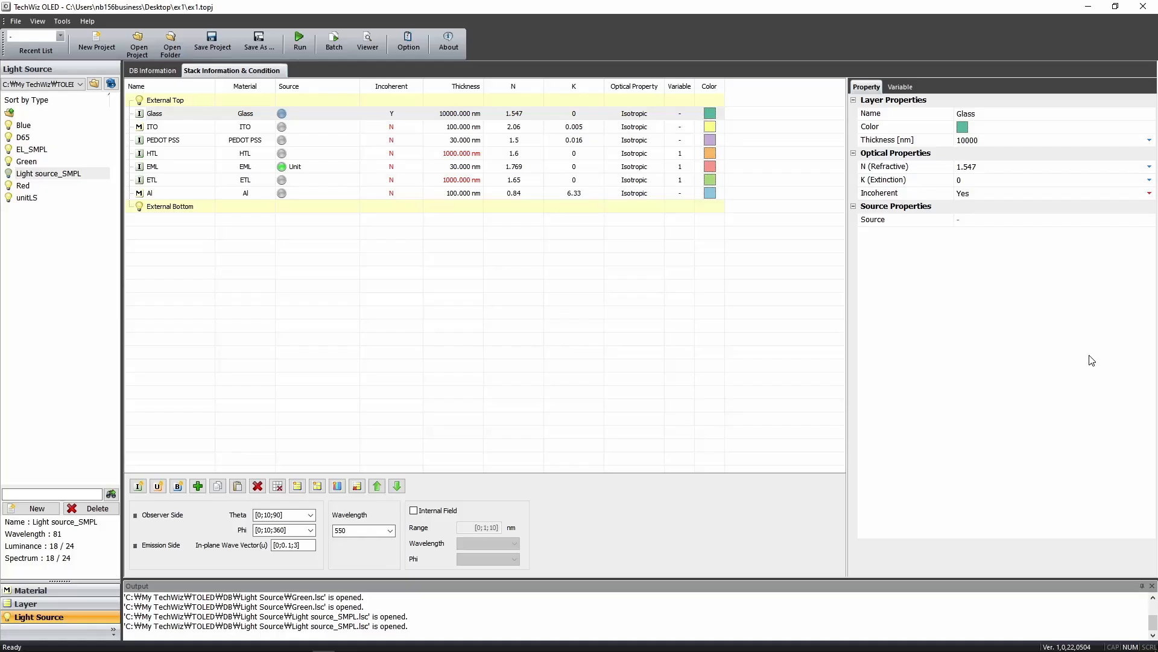
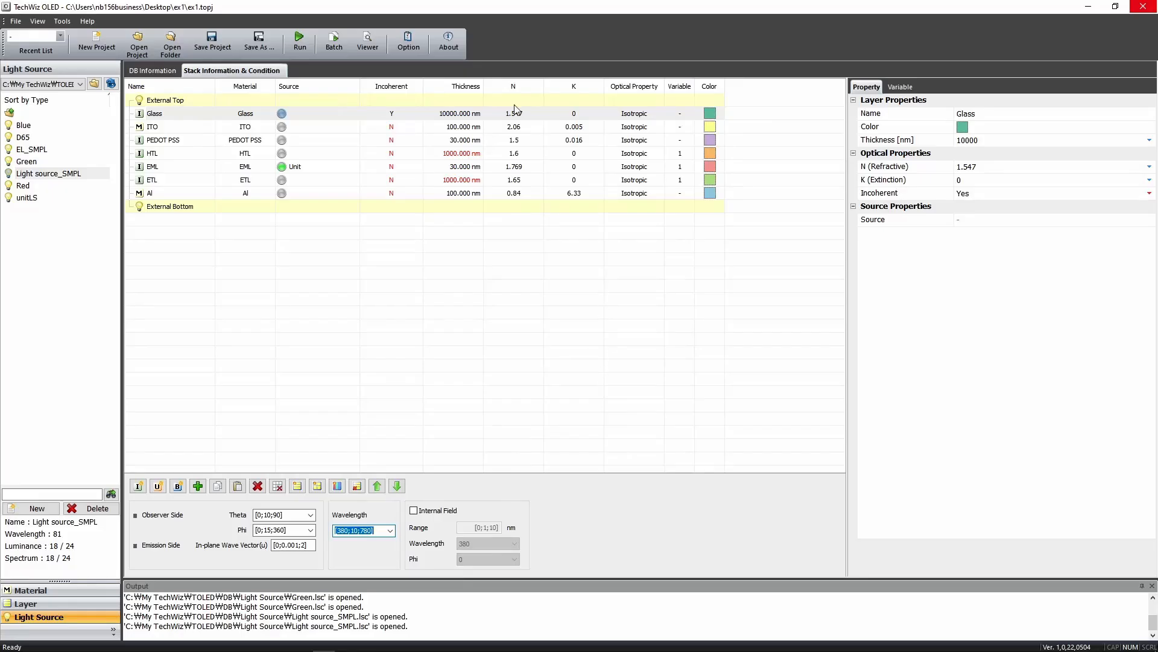
Save the ex1 project, replacing the existing ex1.topj file, and run the simulation
{"action": "left_click", "coordinate": [215, 46]}
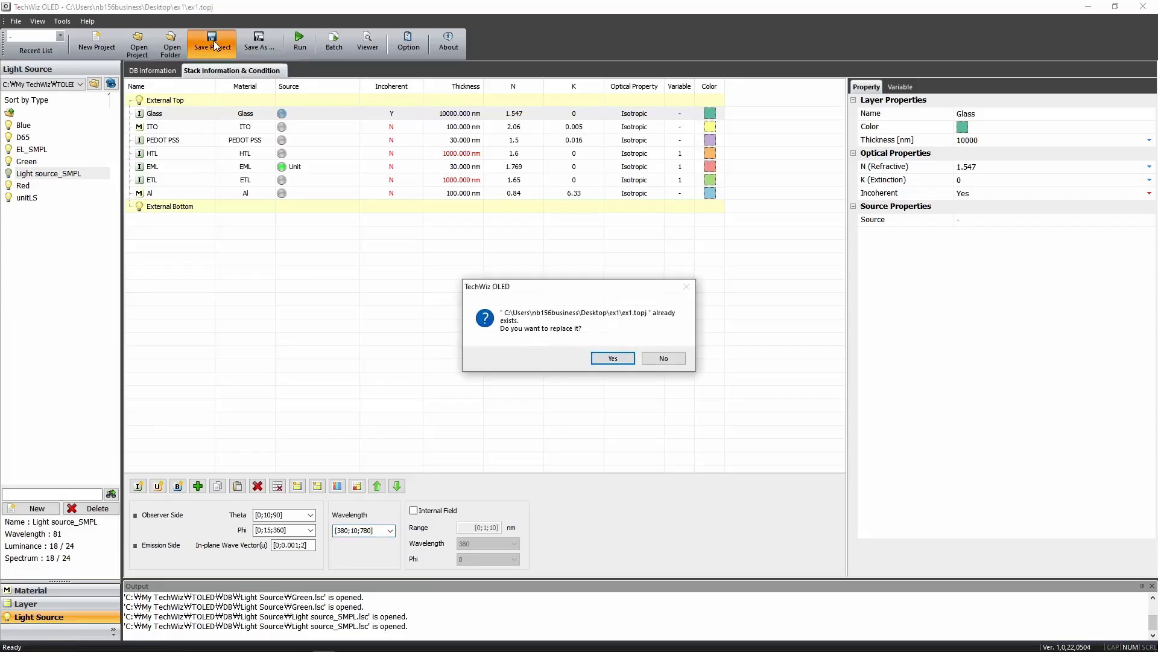
{"action": "left_click", "coordinate": [613, 359]}
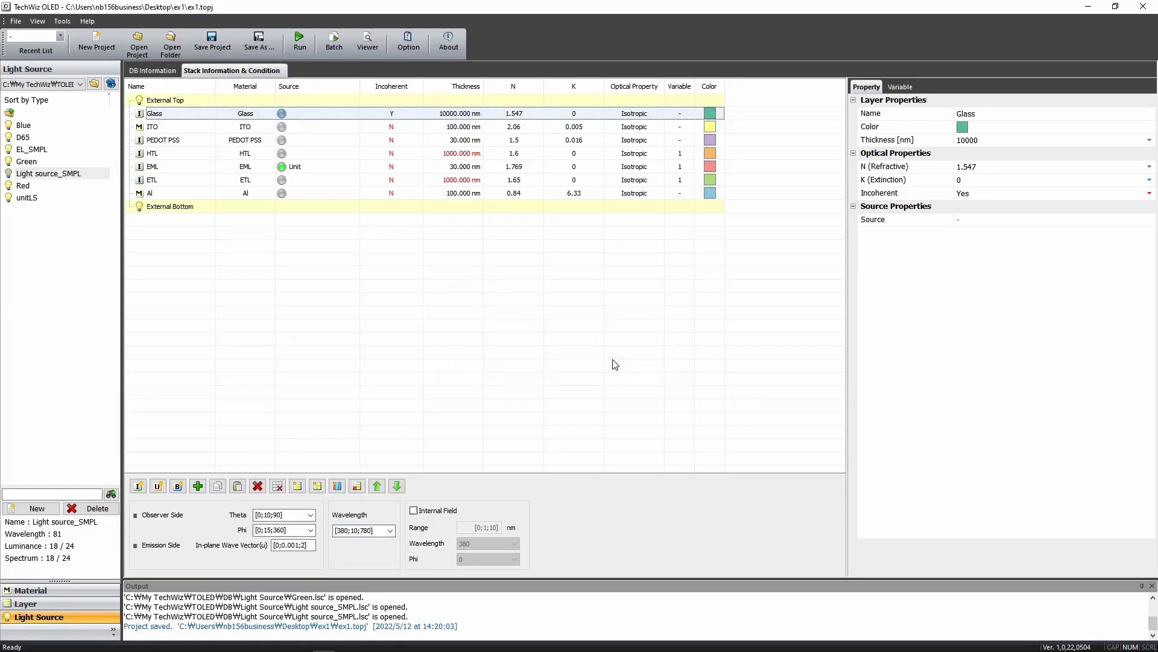
{"action": "left_click", "coordinate": [298, 51]}
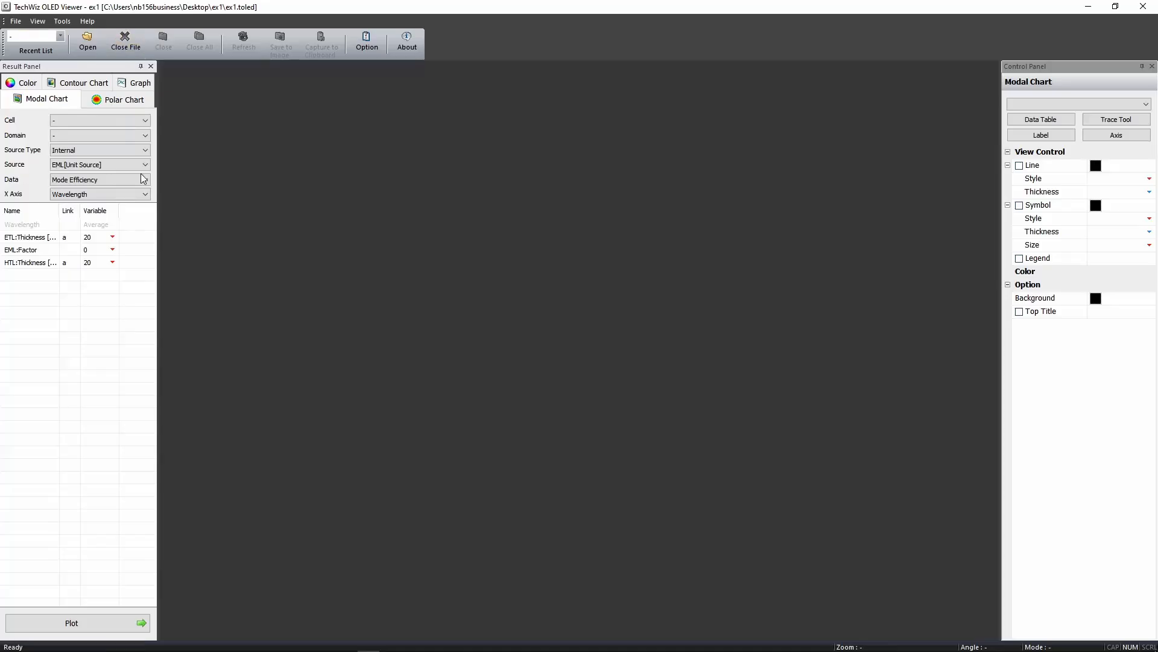
Examine the Modal Chart's Cell, Domain, Source Type and Source choices in the TechWiz OLED Viewer, keeping Internal and EML[Unit Source]
{"action": "left_click", "coordinate": [75, 124]}
{"action": "left_click", "coordinate": [75, 130]}
{"action": "left_click", "coordinate": [77, 135]}
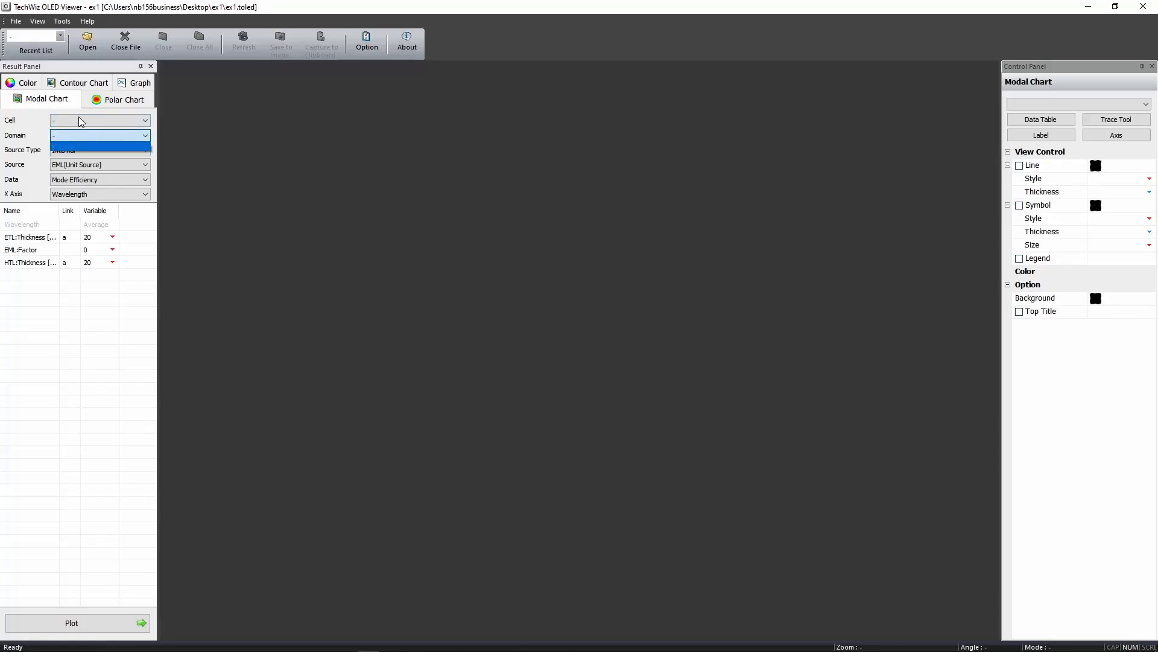
{"action": "left_click", "coordinate": [71, 140]}
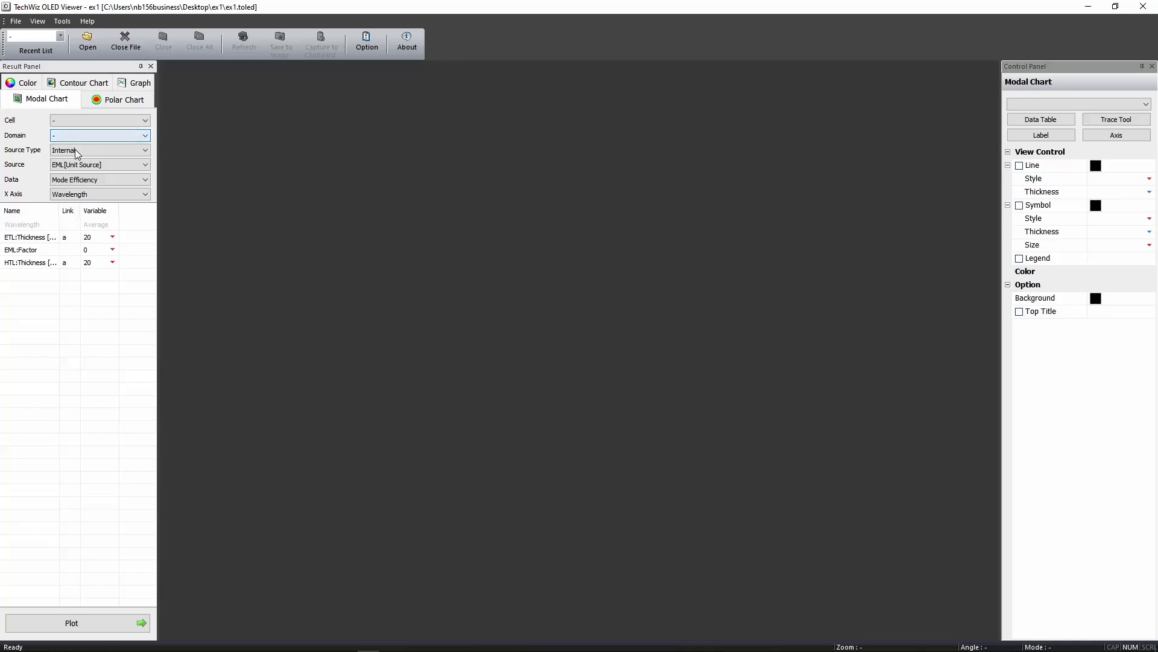
{"action": "left_click", "coordinate": [77, 153]}
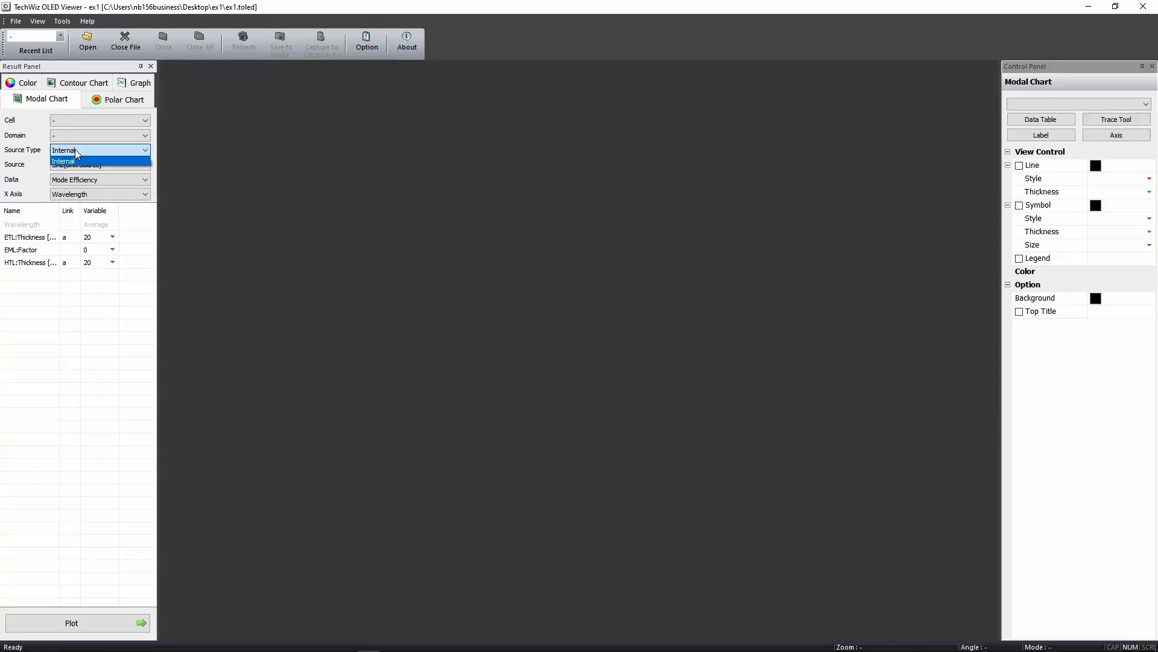
{"action": "left_click", "coordinate": [75, 150]}
{"action": "left_click", "coordinate": [79, 164]}
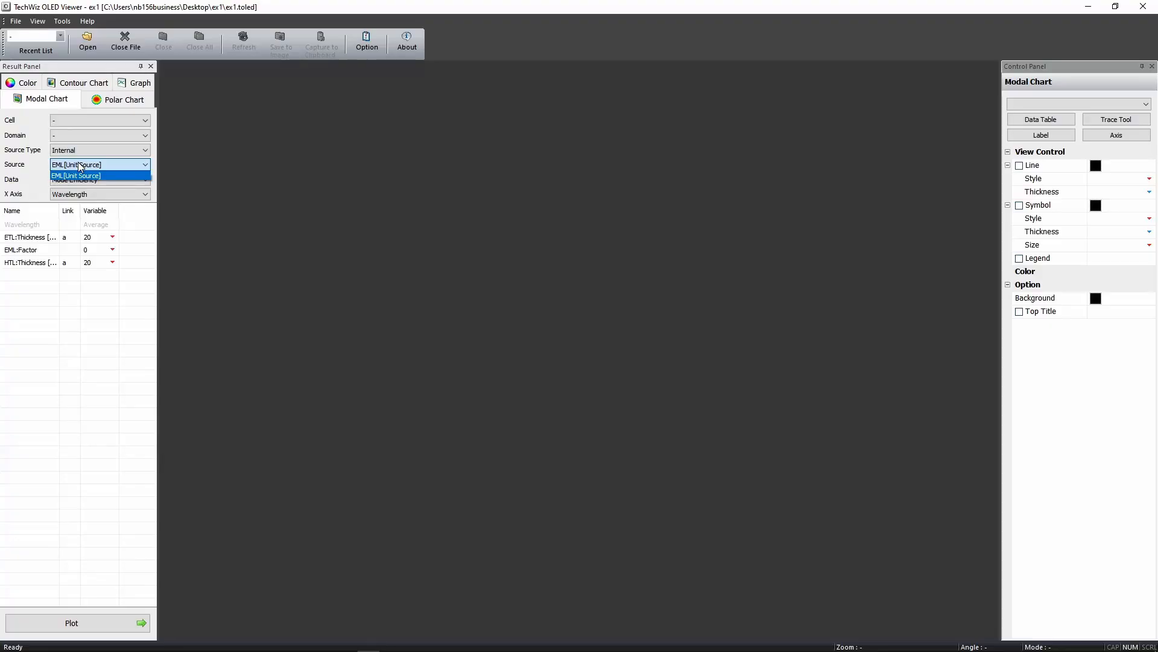
{"action": "left_click", "coordinate": [80, 175]}
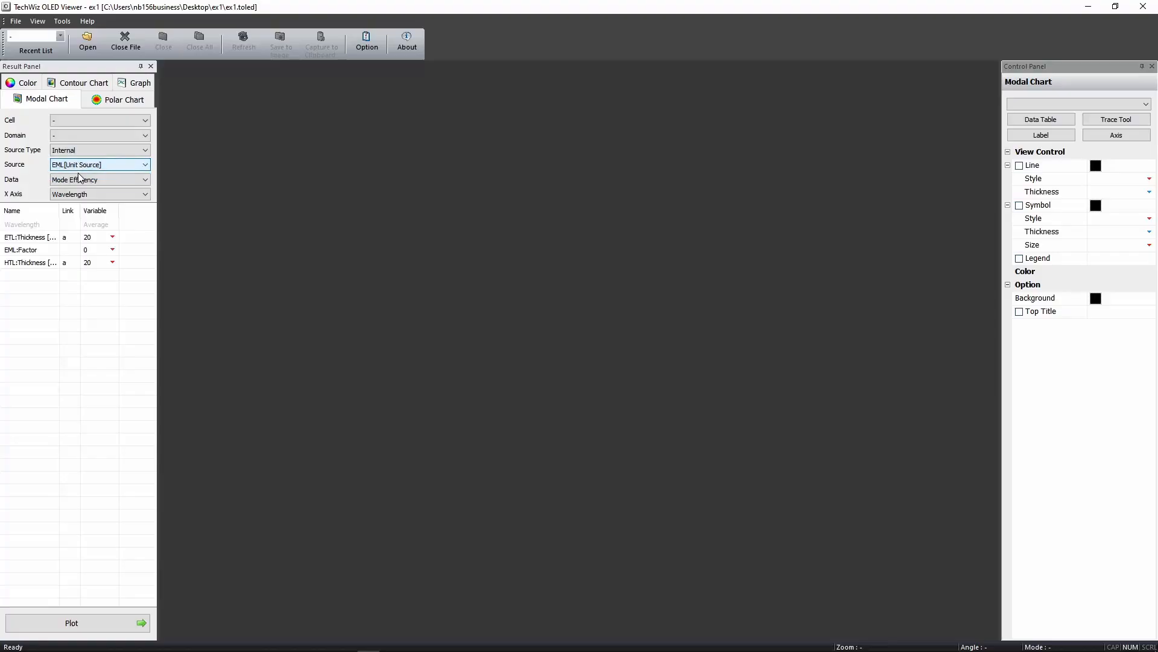
Choose Mode Efficiency as the Modal Chart's data and ETL:Thickness [nm] as its X axis
{"action": "left_click", "coordinate": [81, 180]}
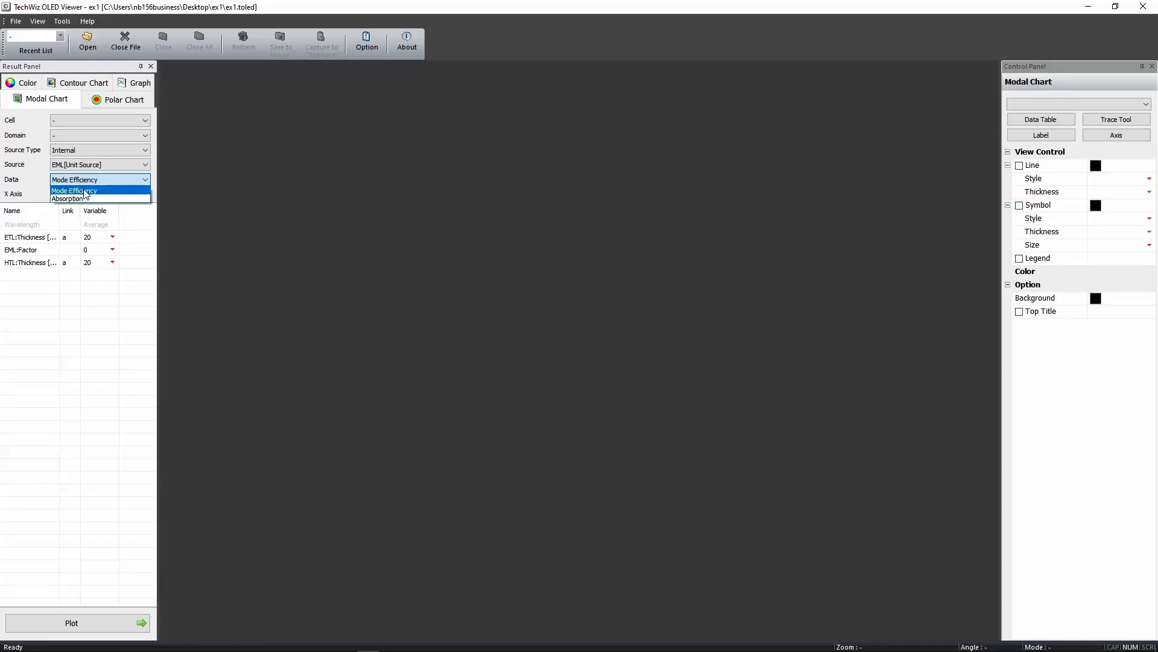
{"action": "left_click", "coordinate": [85, 191]}
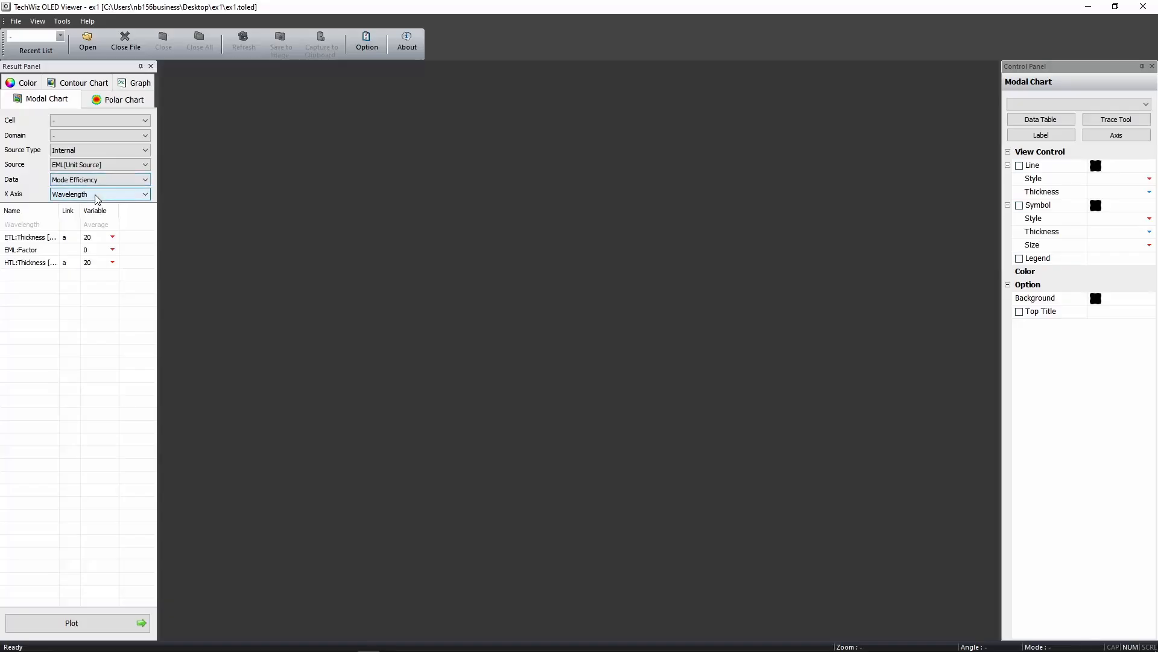
{"action": "left_click", "coordinate": [96, 194]}
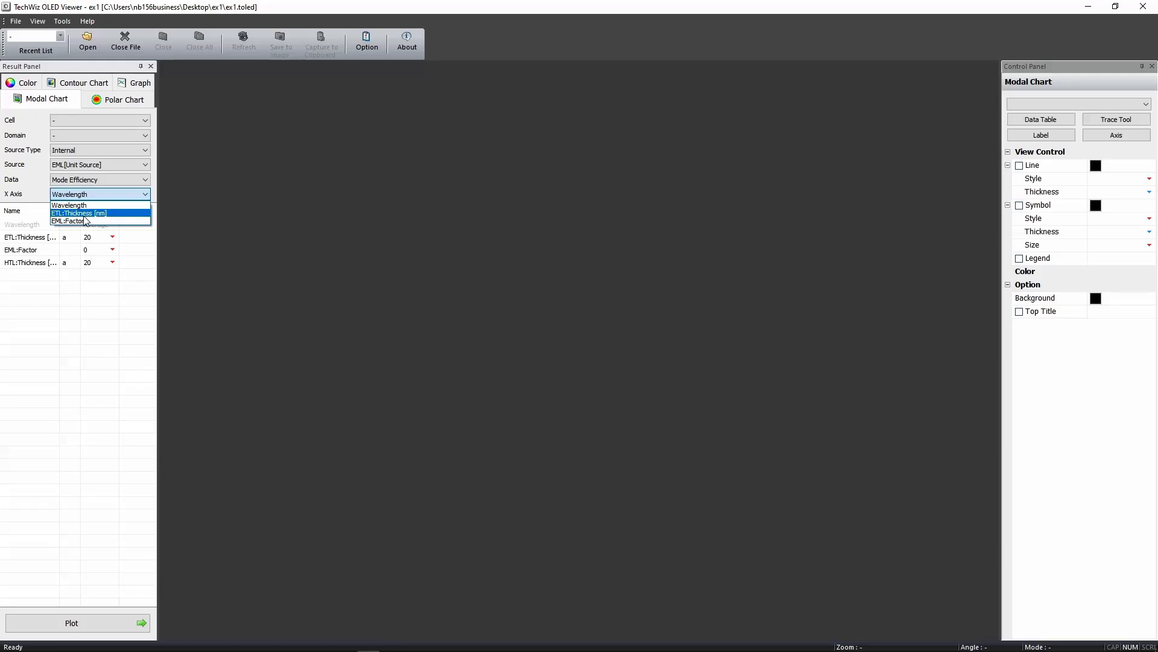
{"action": "left_click", "coordinate": [84, 214]}
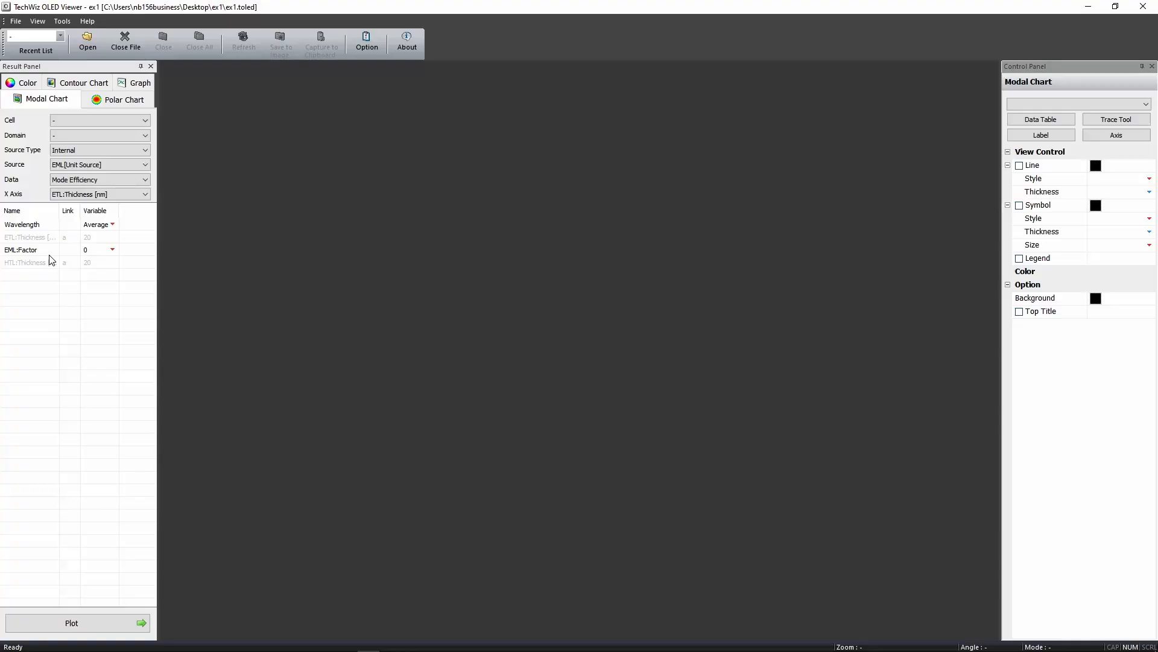
Set EML:Factor to Variable and plot the Modal Chart
{"action": "left_click", "coordinate": [110, 250]}
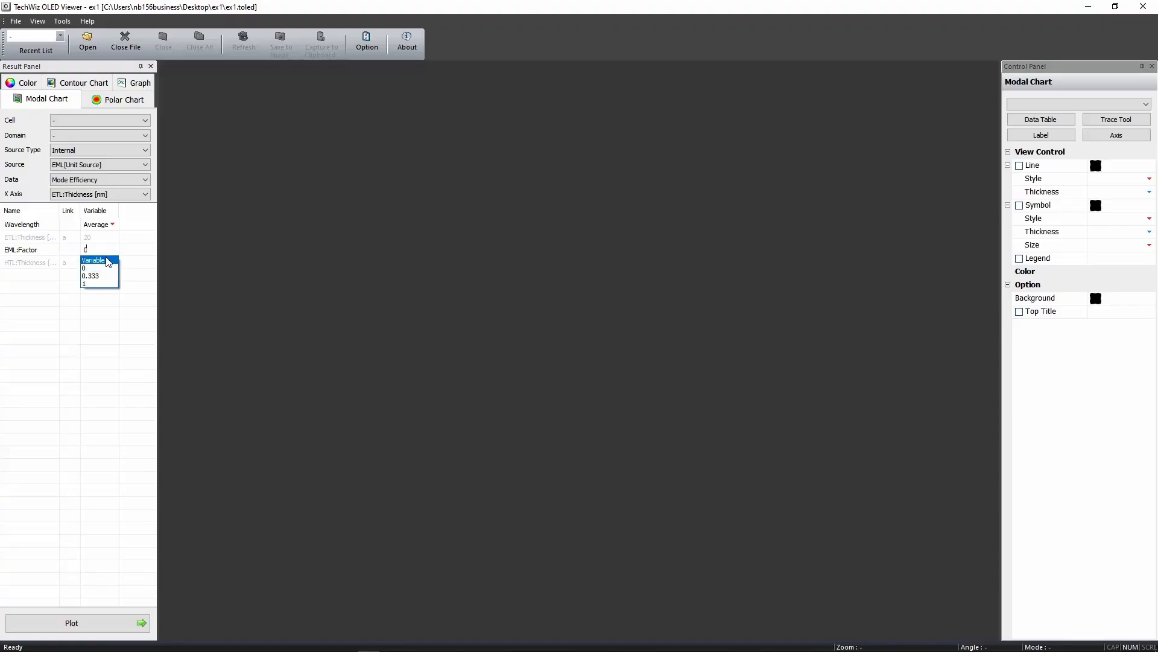
{"action": "left_click", "coordinate": [108, 261]}
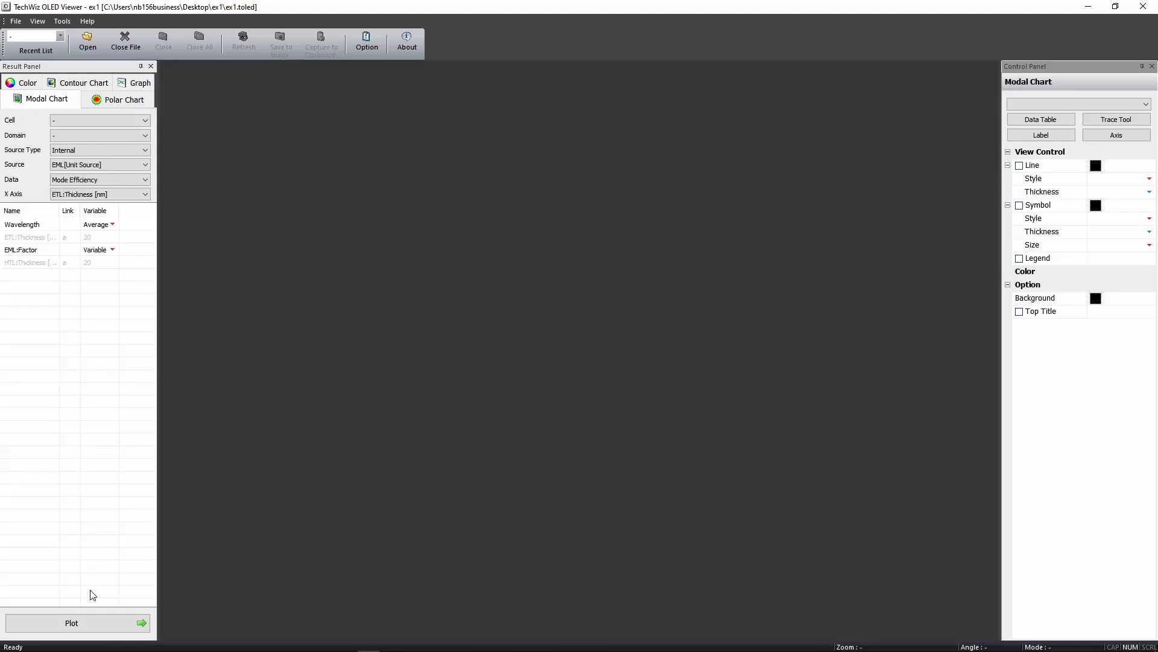
{"action": "left_click", "coordinate": [97, 625]}
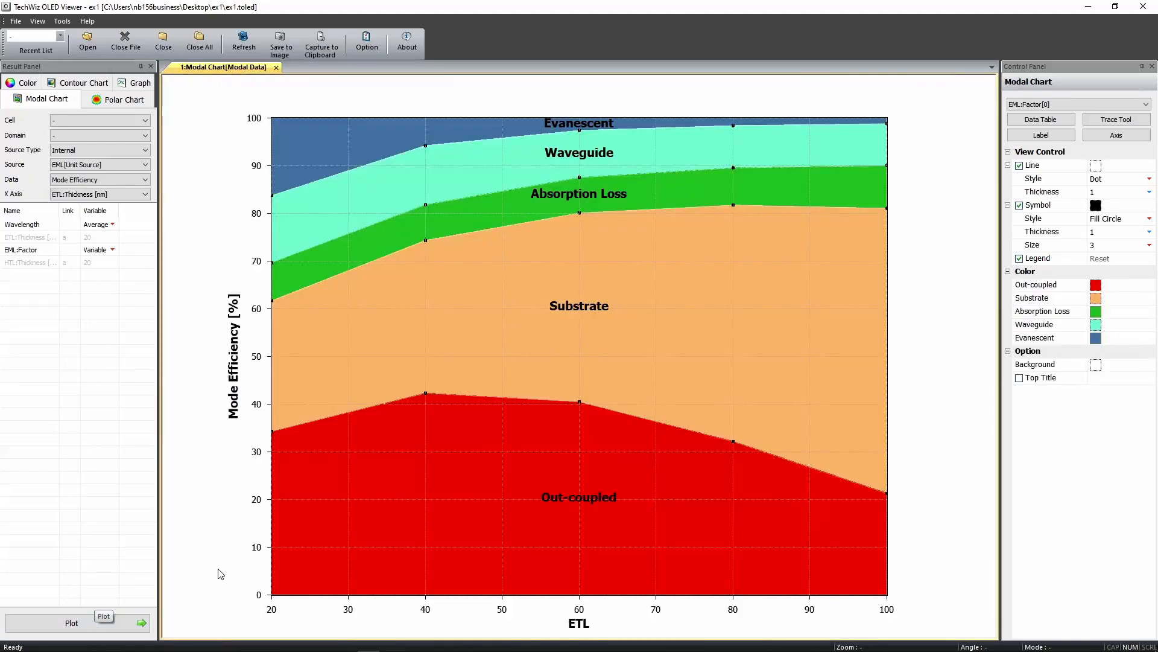
Compare the Modal Chart across the EML:Factor values 0, 0.333 and 1, return to 0, and switch to the Modal chart slide
{"action": "left_click", "coordinate": [1072, 111]}
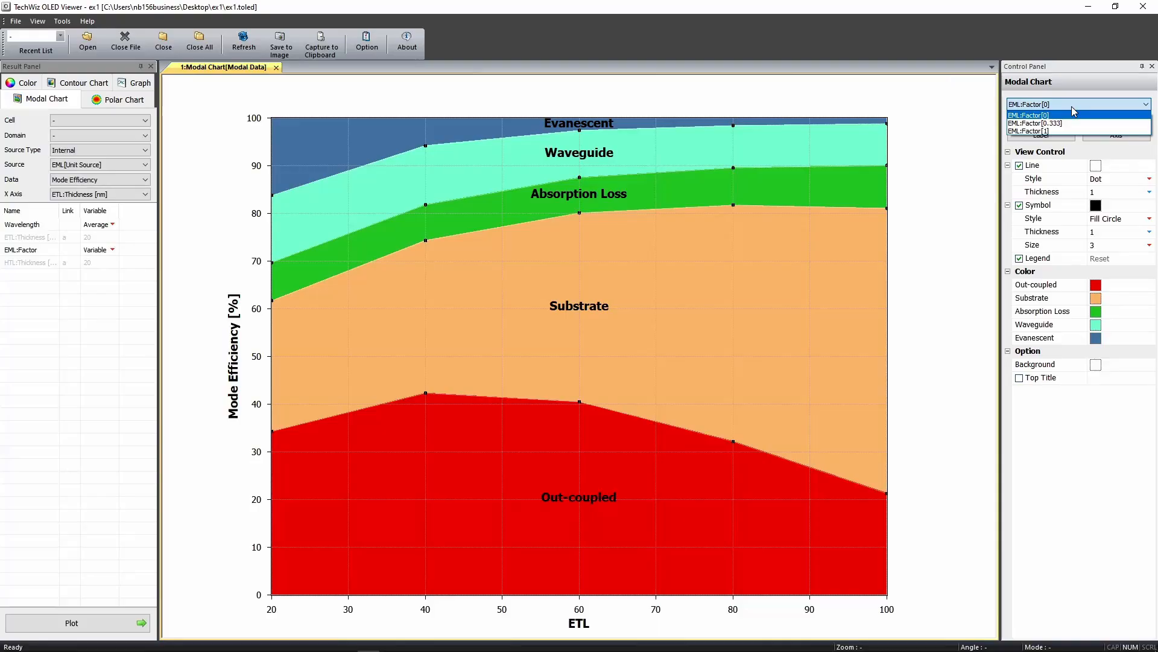
{"action": "left_click", "coordinate": [1071, 106]}
{"action": "scroll", "coordinate": [1071, 106], "scroll_direction": "down", "scroll_amount": 1}
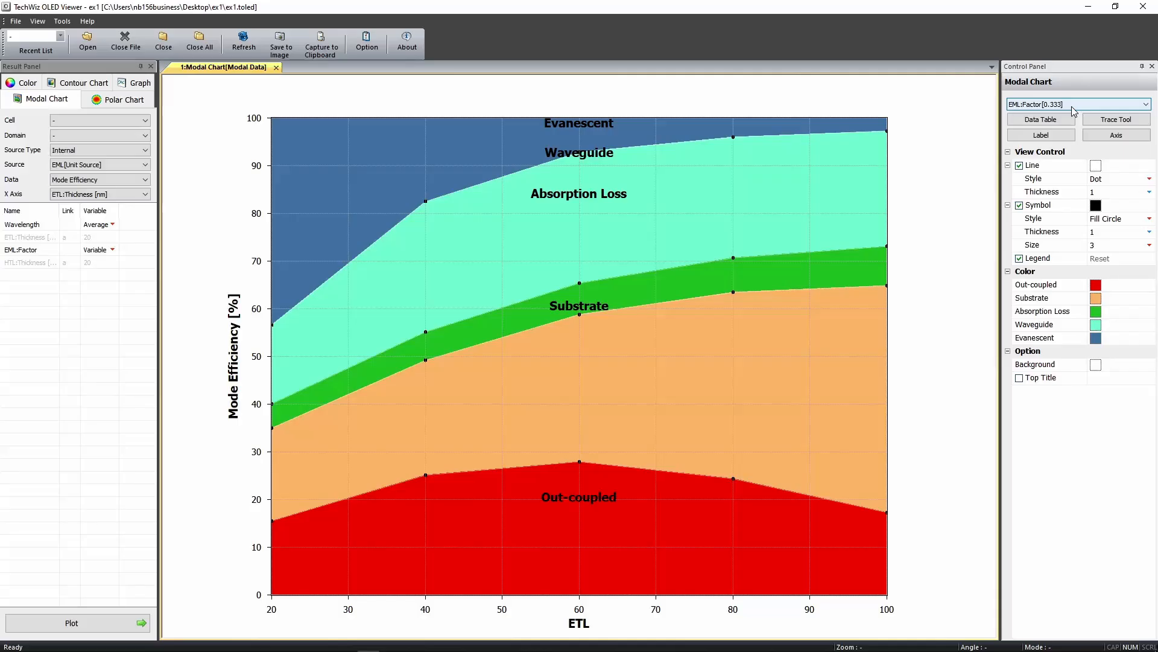
{"action": "scroll", "coordinate": [1074, 110], "scroll_direction": "down", "scroll_amount": 1}
{"action": "scroll", "coordinate": [1073, 110], "scroll_direction": "up", "scroll_amount": 1}
{"action": "scroll", "coordinate": [1074, 111], "scroll_direction": "up", "scroll_amount": 1}
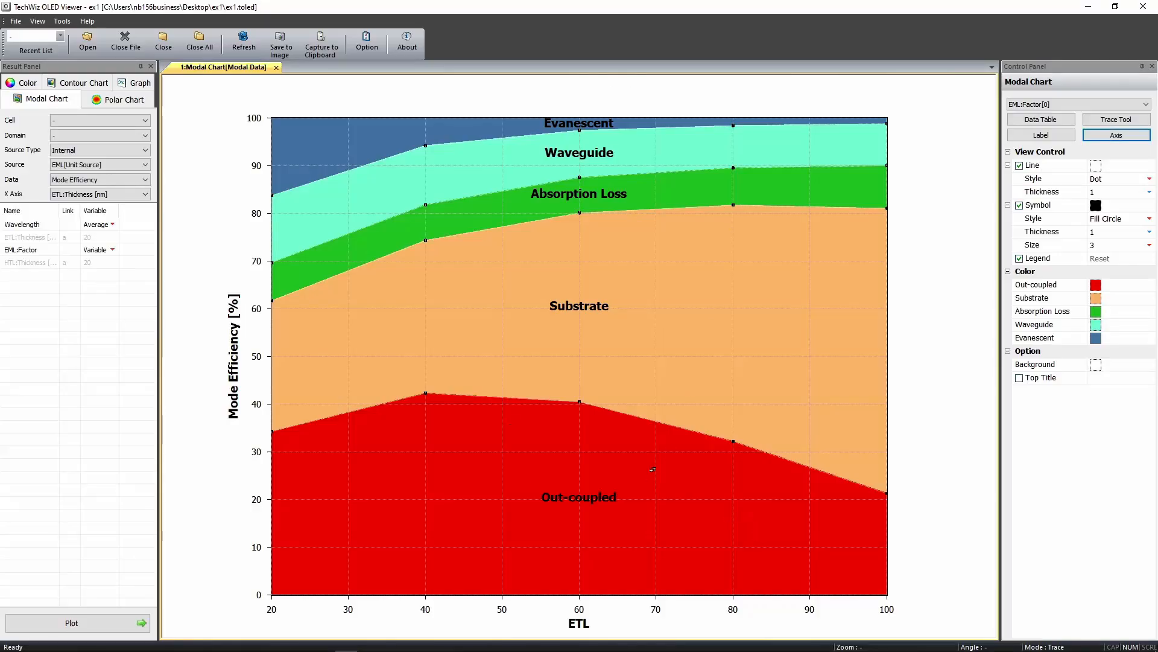
{"action": "key", "text": "alt+Tab"}
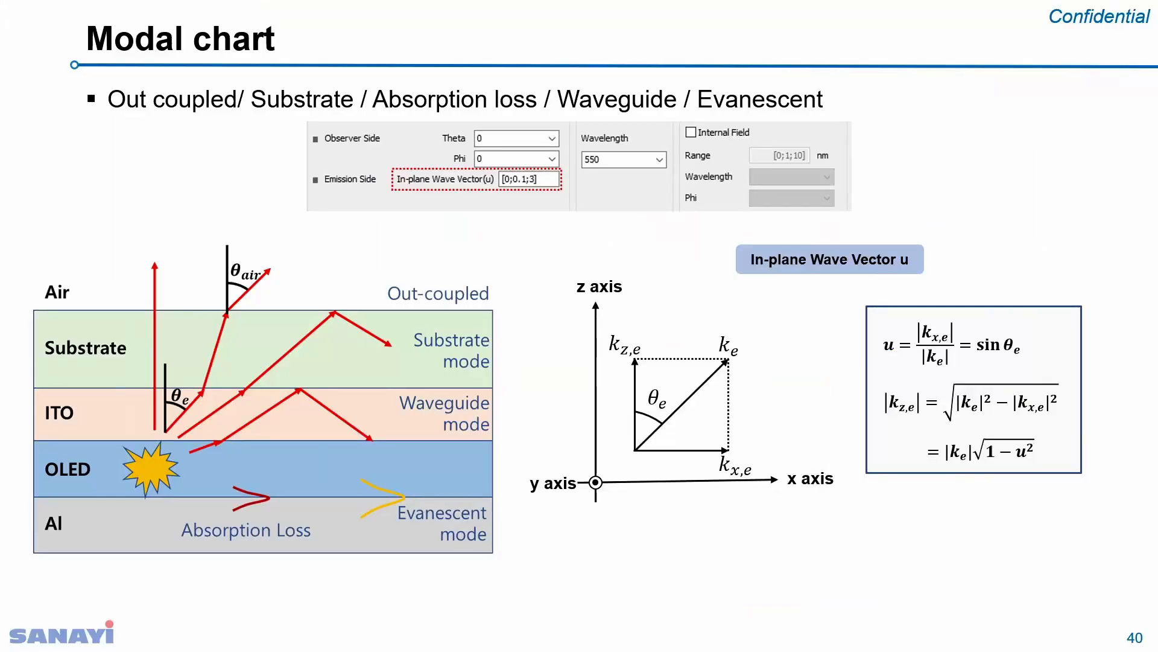
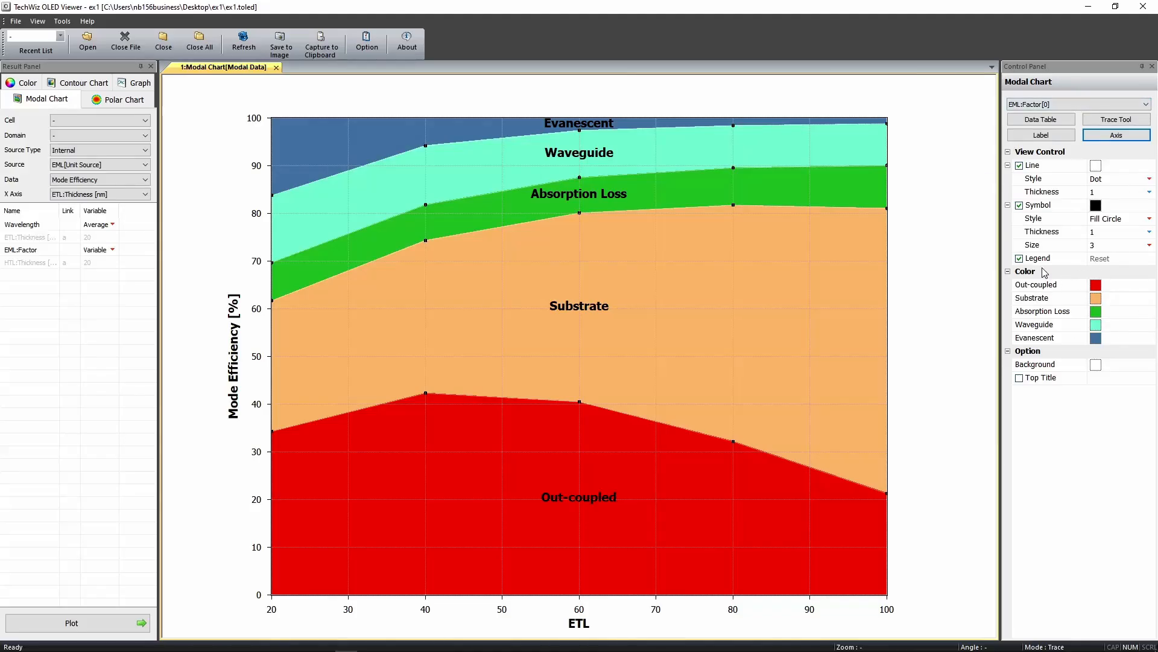
Open the Modal Chart's data table, highlight its minimum and maximum values, and check the available search conditions
{"action": "left_click", "coordinate": [1041, 120]}
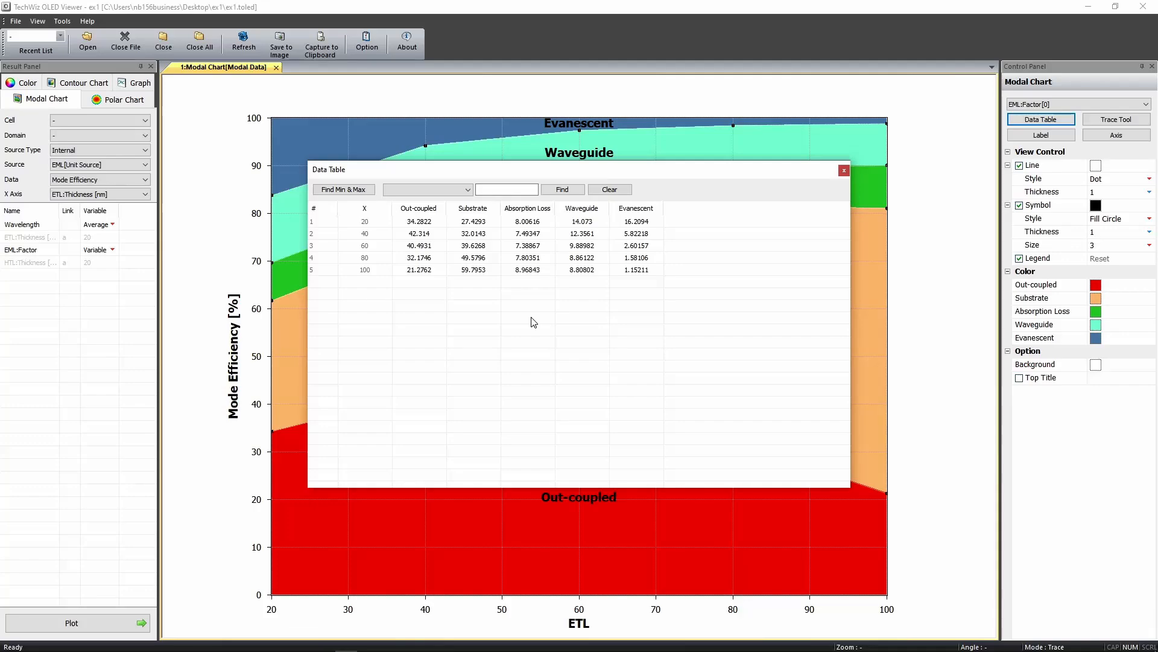
{"action": "left_click", "coordinate": [360, 191]}
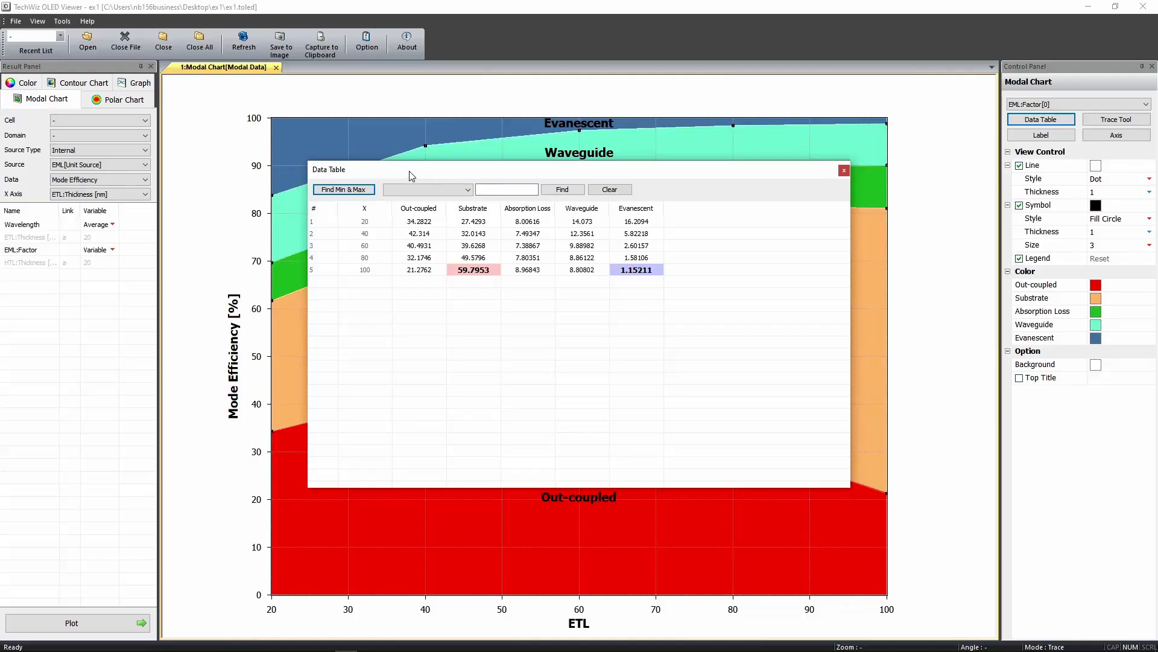
{"action": "left_click", "coordinate": [425, 190]}
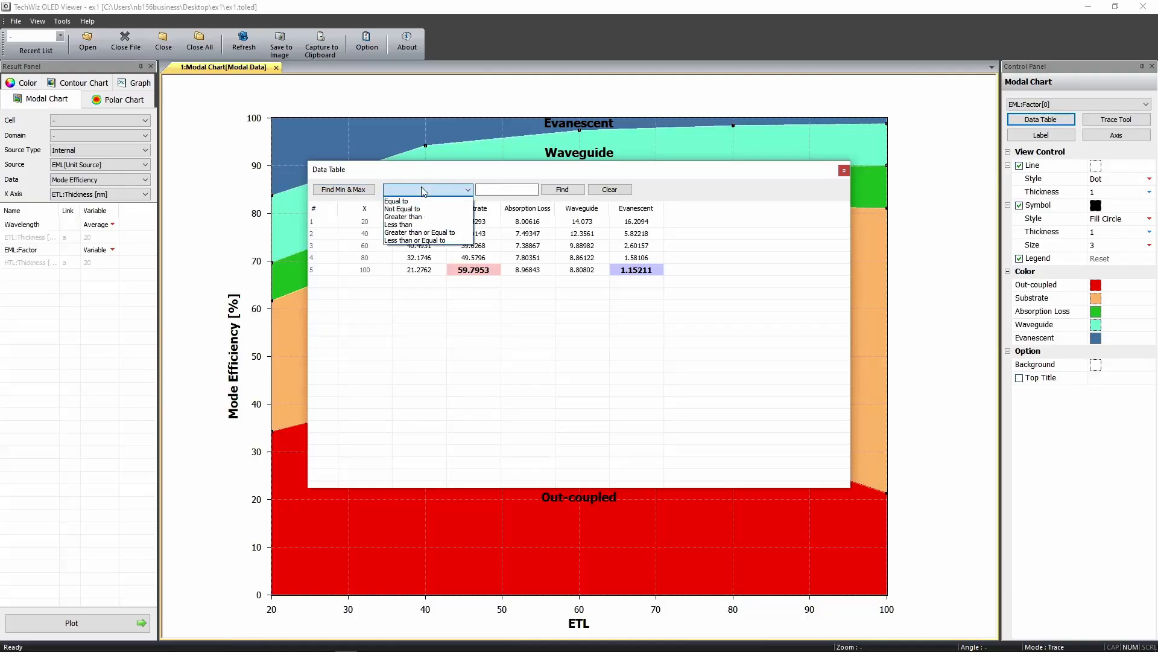
{"action": "left_click", "coordinate": [424, 191]}
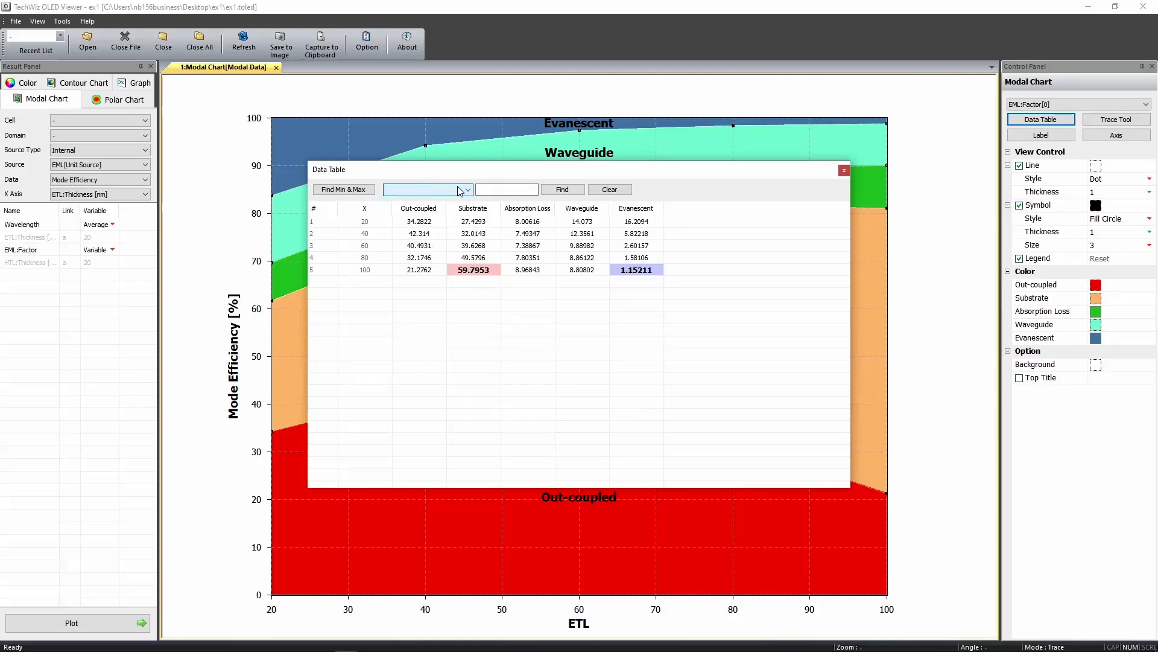
Find all data table values greater than 3
{"action": "left_click", "coordinate": [521, 187]}
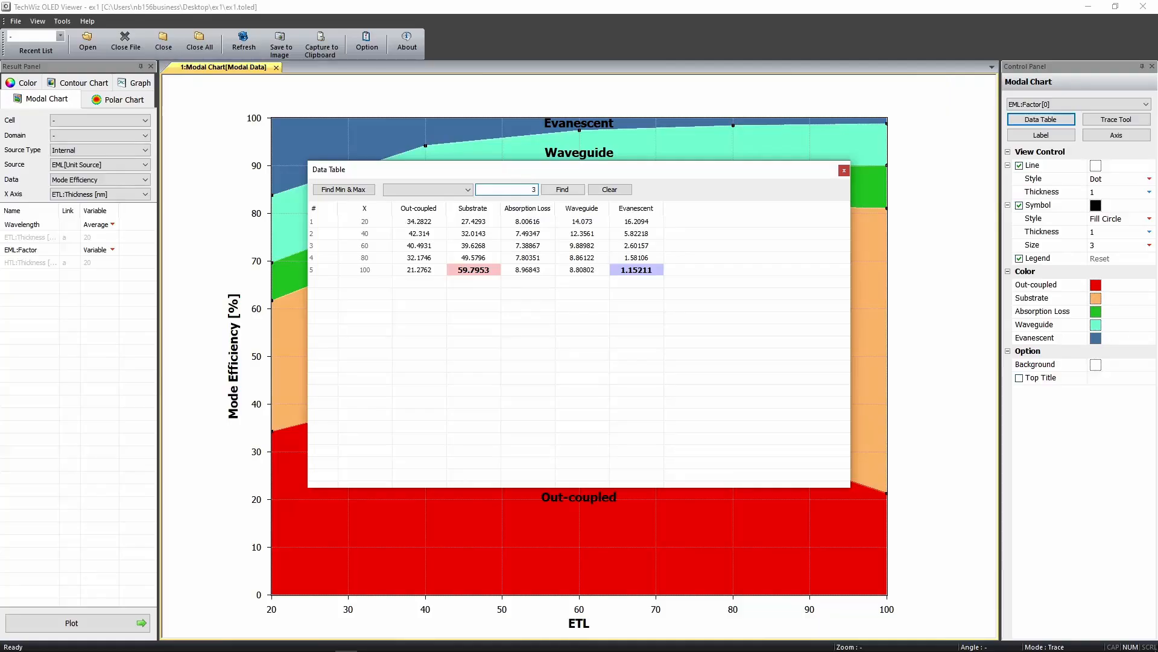
{"action": "type", "text": "3"}
{"action": "left_click", "coordinate": [461, 190]}
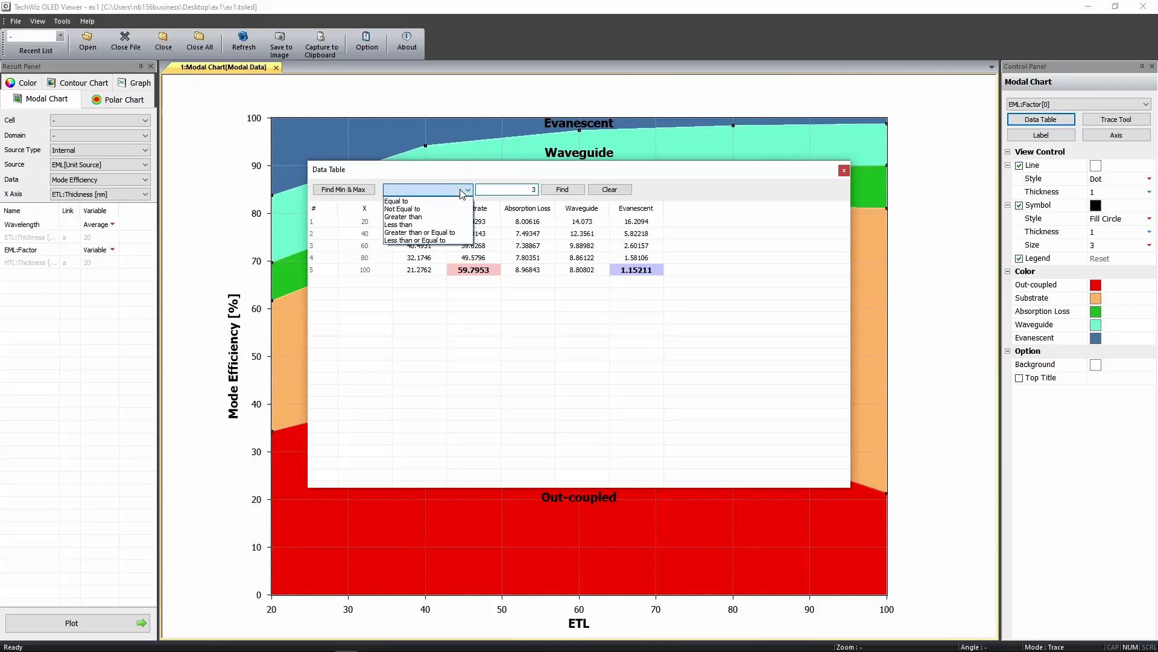
{"action": "left_click", "coordinate": [420, 218]}
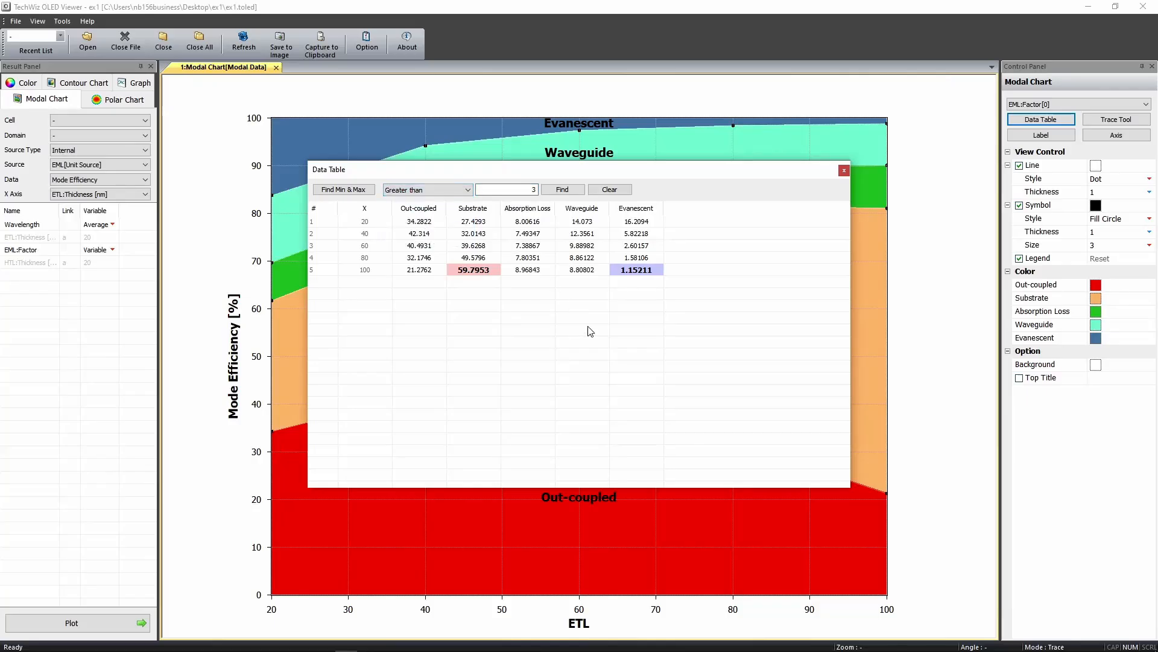
{"action": "left_click", "coordinate": [562, 190]}
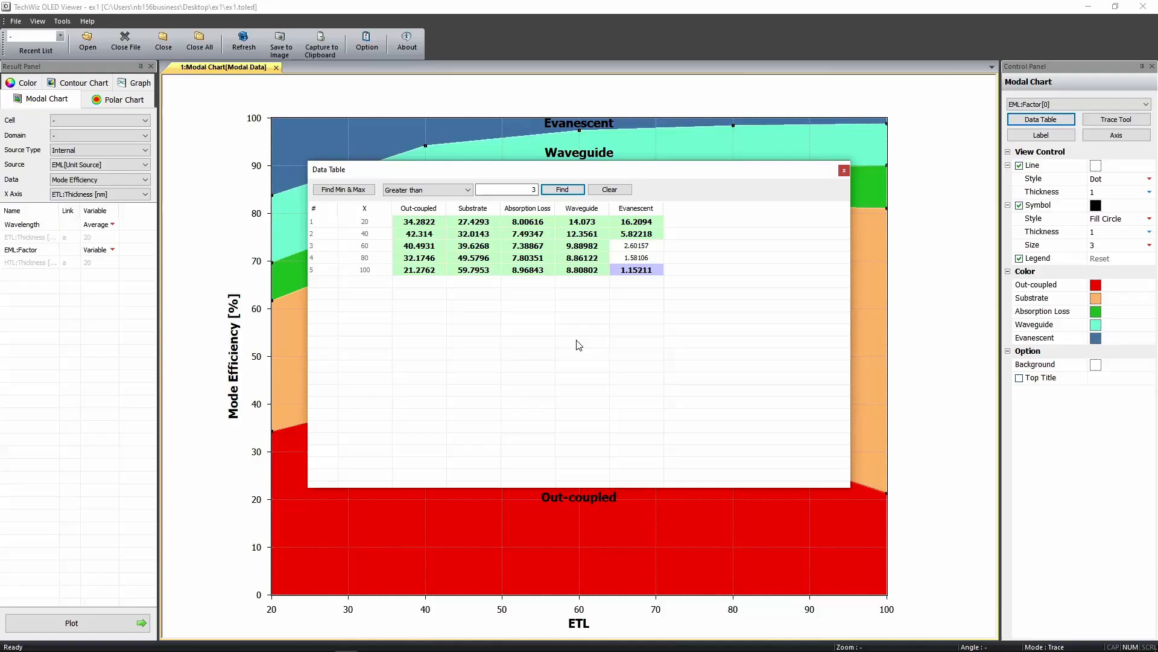
Select the X column and the whole data table, check the CSV export option, and close the table without exporting
{"action": "left_click", "coordinate": [365, 208]}
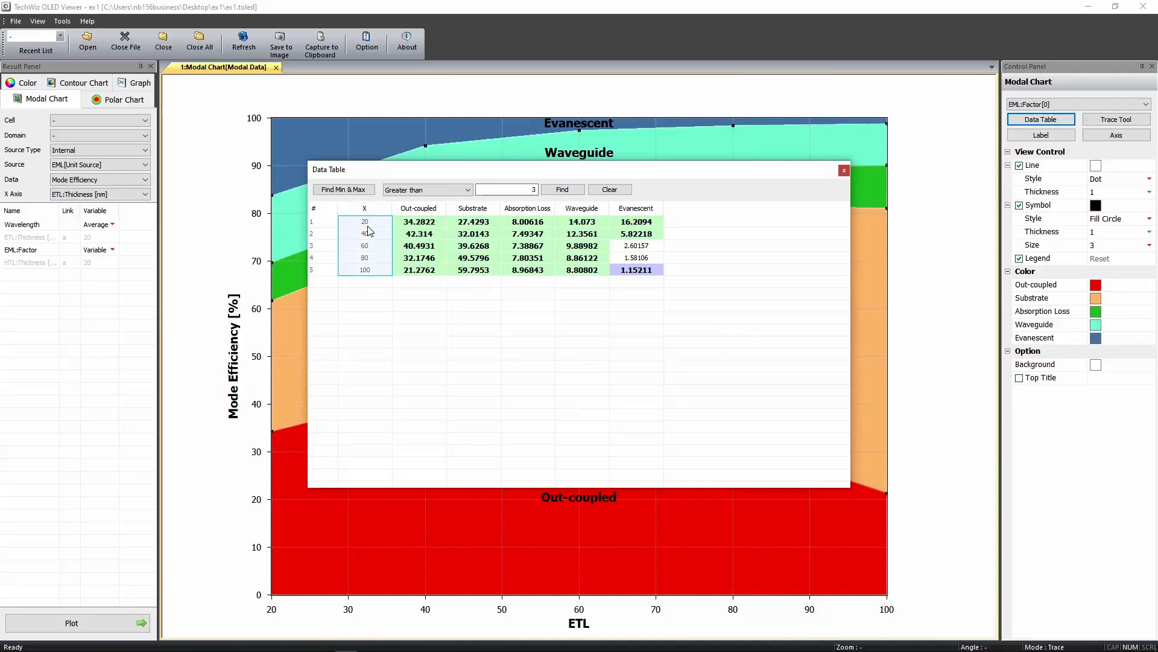
{"action": "left_click", "coordinate": [414, 297]}
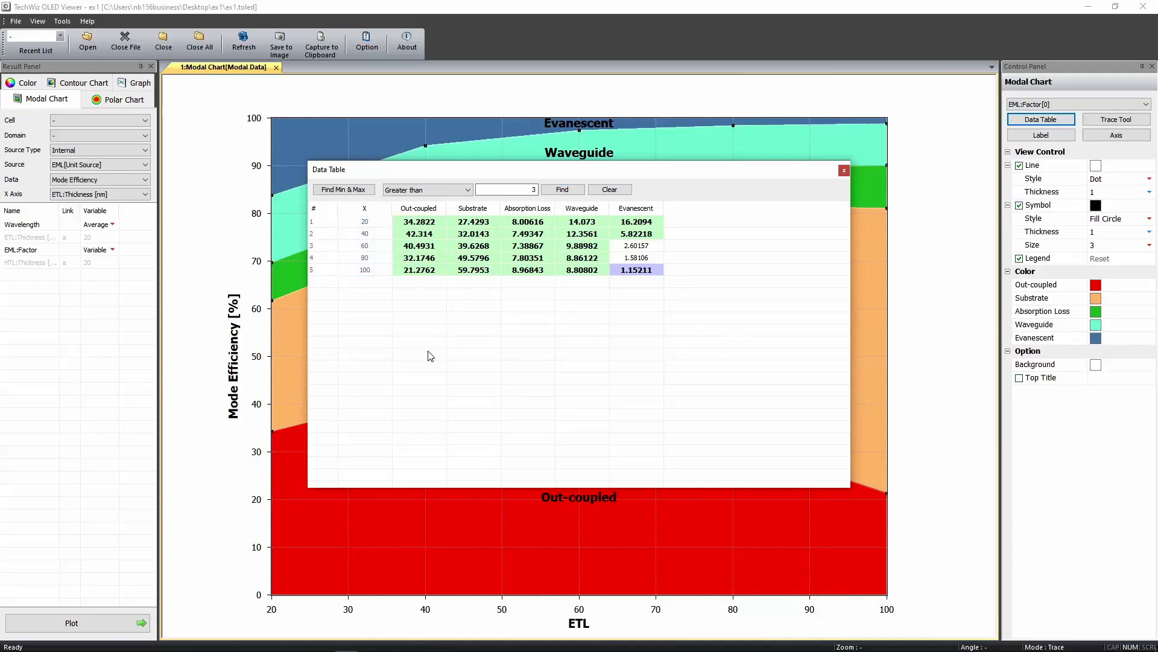
{"action": "key", "text": "ctrl+a"}
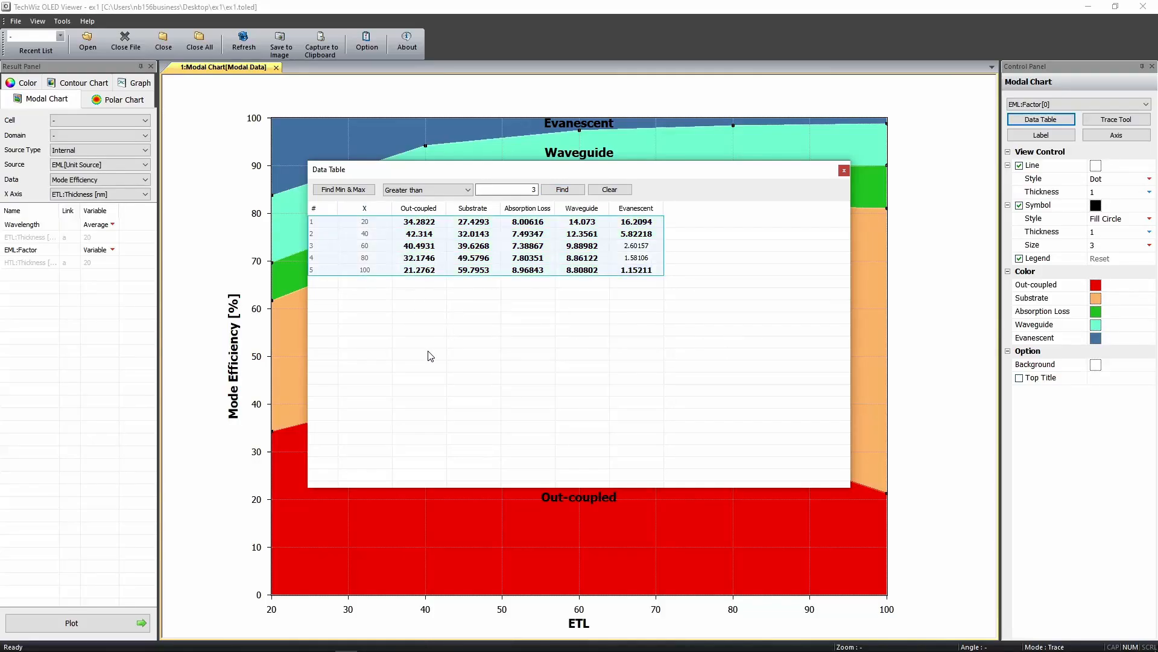
{"action": "right_click", "coordinate": [550, 236]}
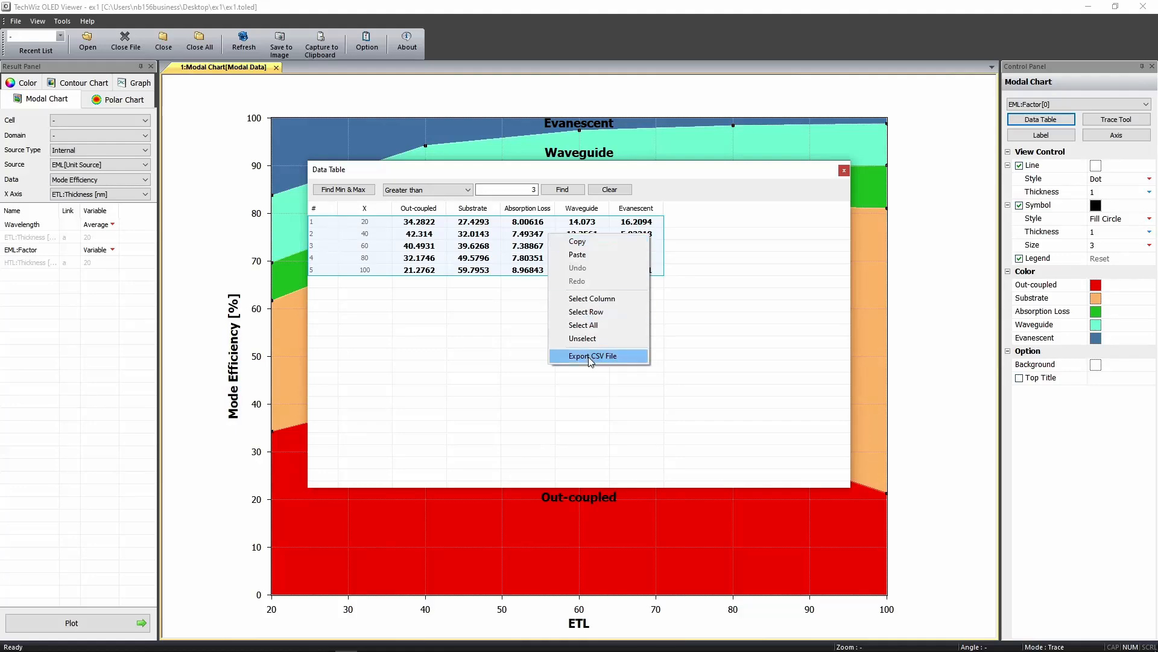
{"action": "left_click", "coordinate": [680, 379]}
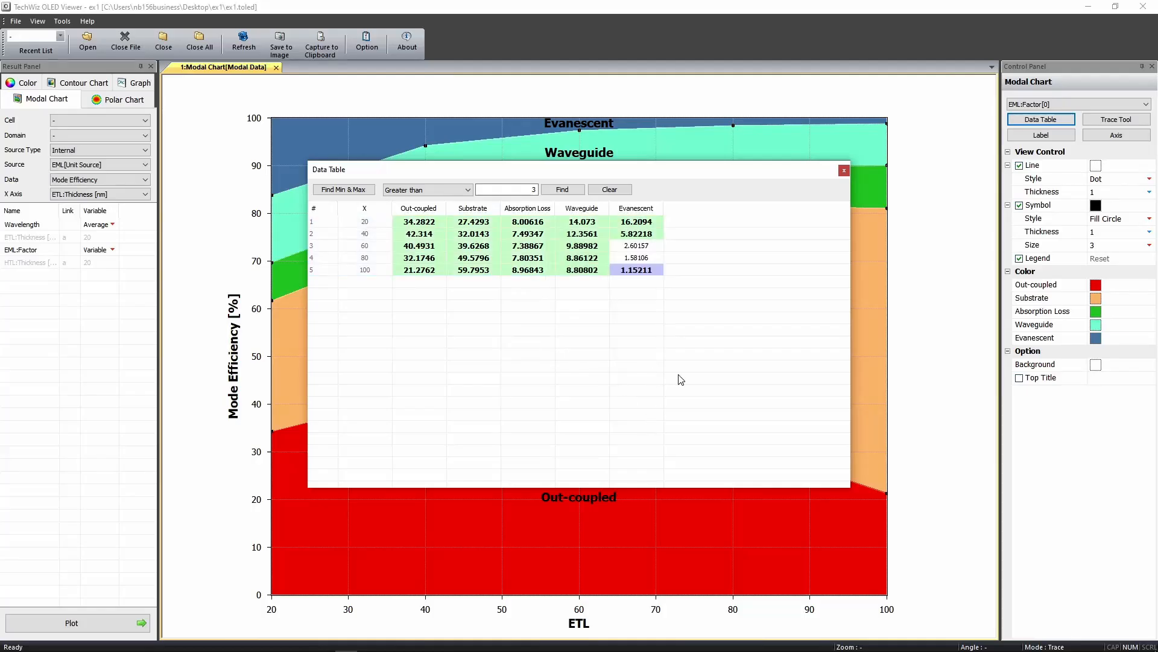
{"action": "left_click", "coordinate": [845, 171]}
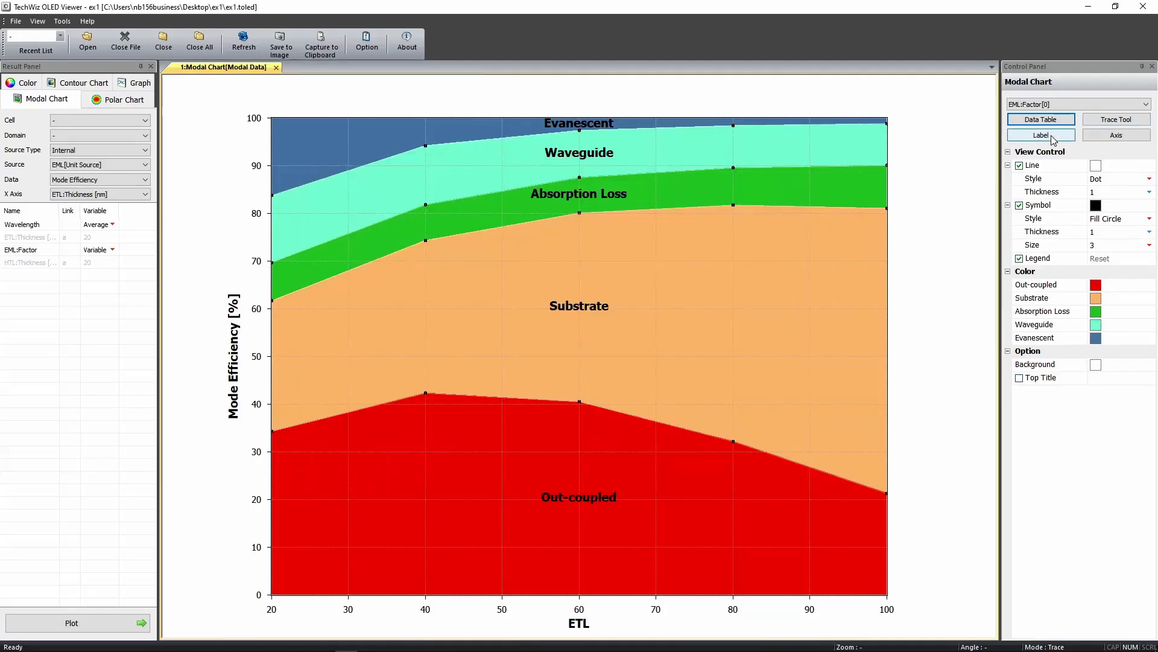
Review the chart's label properties, and trace its mode efficiencies at an X value of 80.24
{"action": "left_click", "coordinate": [1053, 137]}
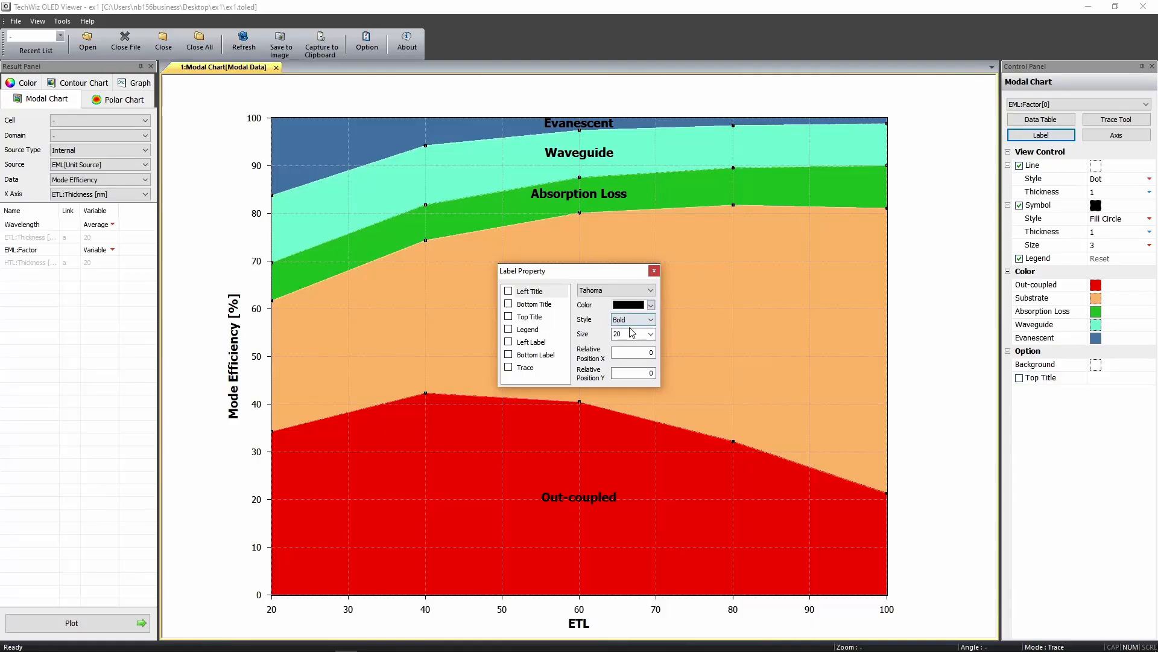
{"action": "left_click", "coordinate": [654, 271]}
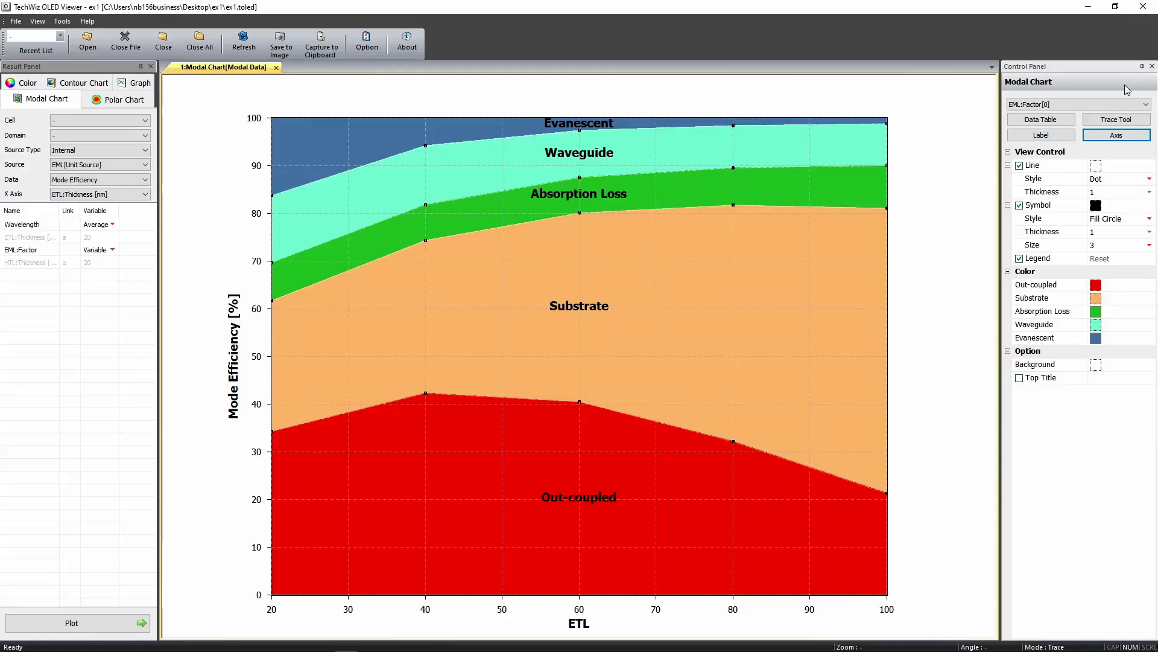
{"action": "left_click", "coordinate": [1116, 120]}
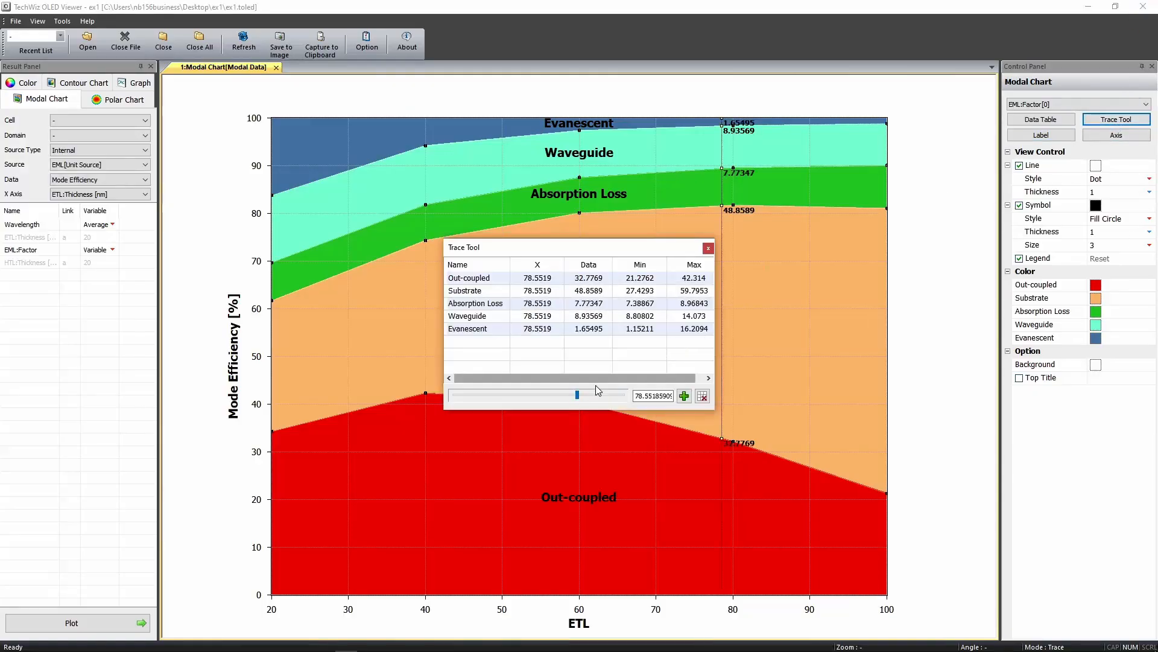
{"action": "left_click_drag", "start_coordinate": [575, 395], "coordinate": [576, 395]}
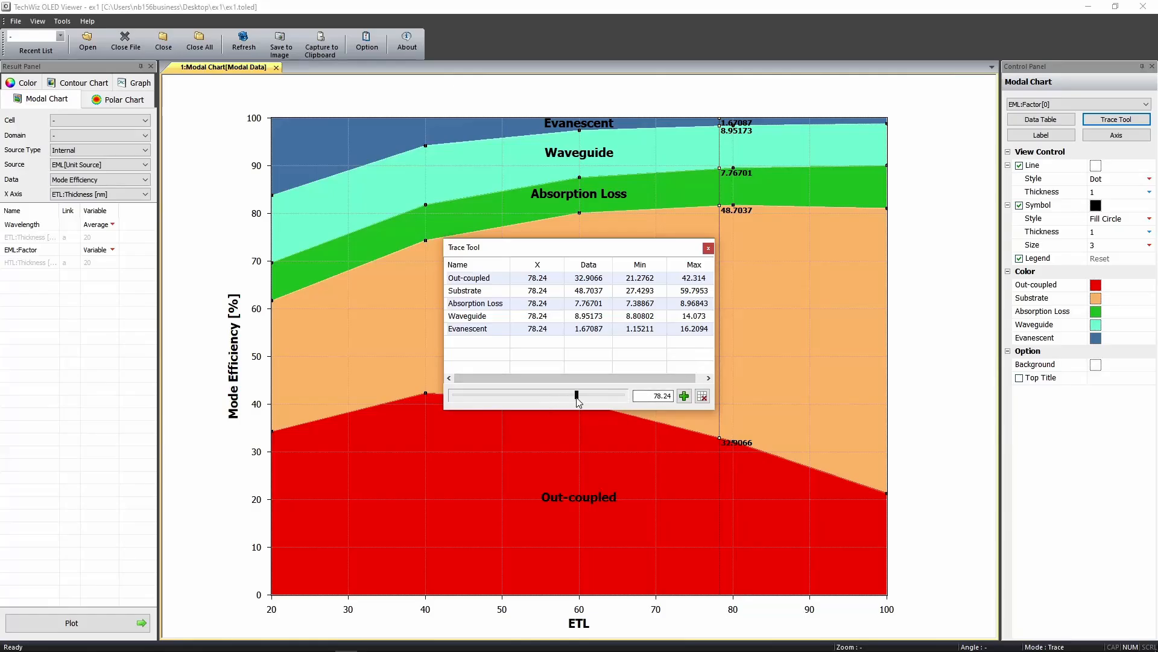
{"action": "mouse_move", "coordinate": [578, 403]}
{"action": "left_mouse_down"}
{"action": "mouse_move", "coordinate": [603, 401]}
{"action": "mouse_move", "coordinate": [581, 399]}
{"action": "left_mouse_up"}
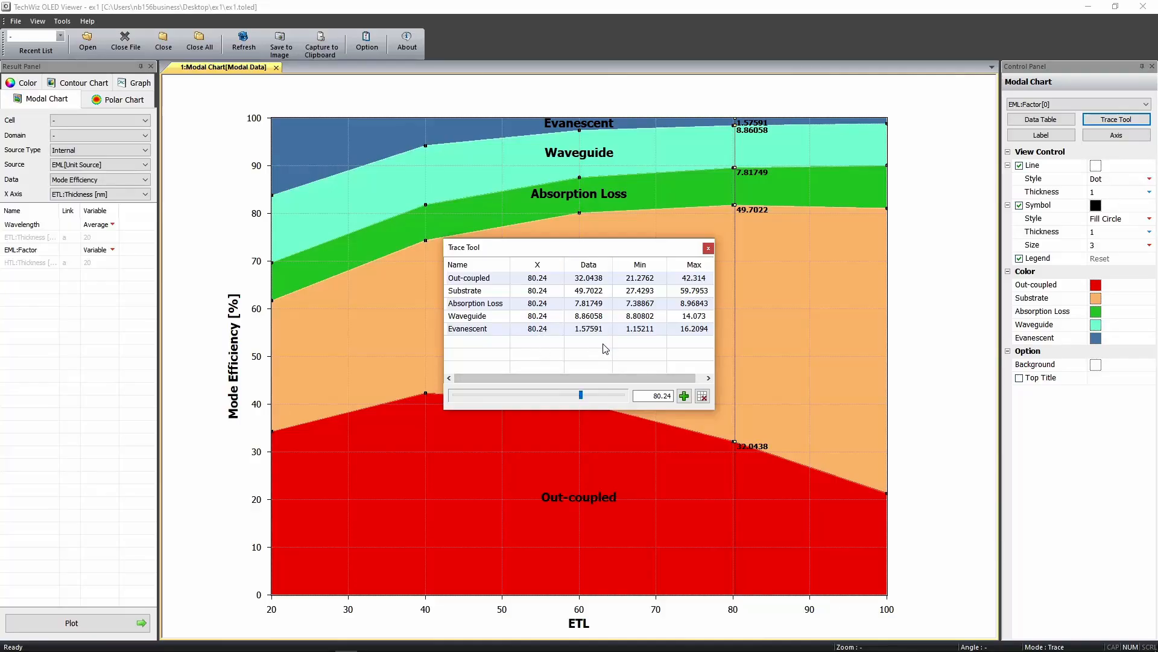
{"action": "left_click", "coordinate": [709, 248]}
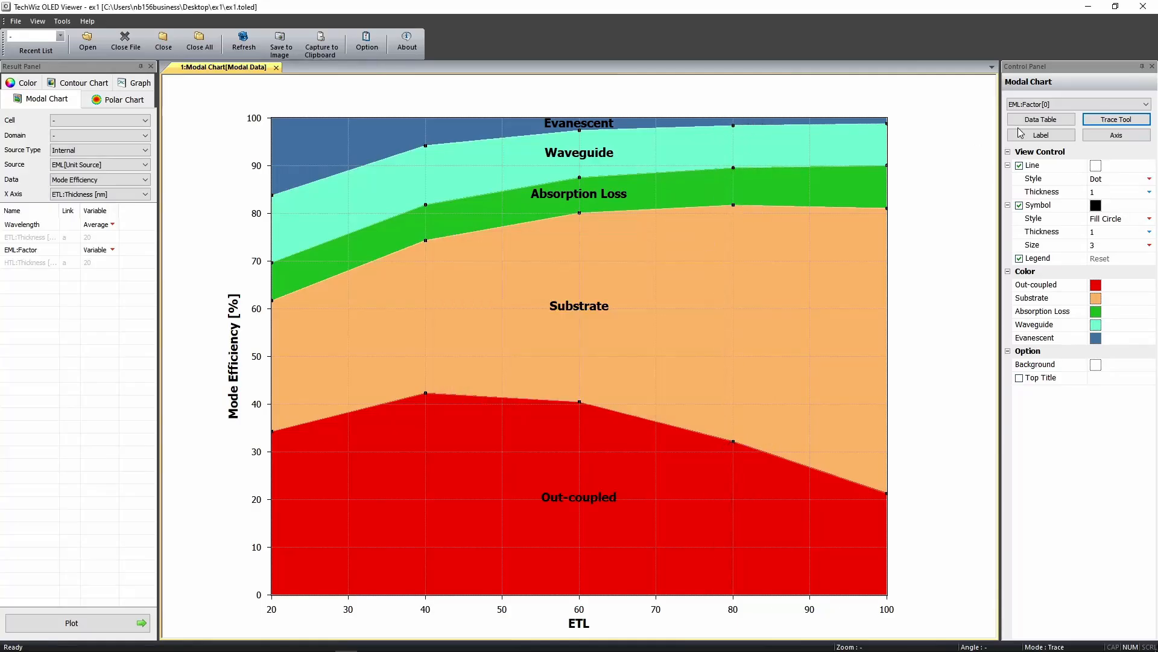
Examine the axis title, border, tick, range and grid settings of the Modal Chart, and close them unchanged
{"action": "left_click", "coordinate": [1116, 134]}
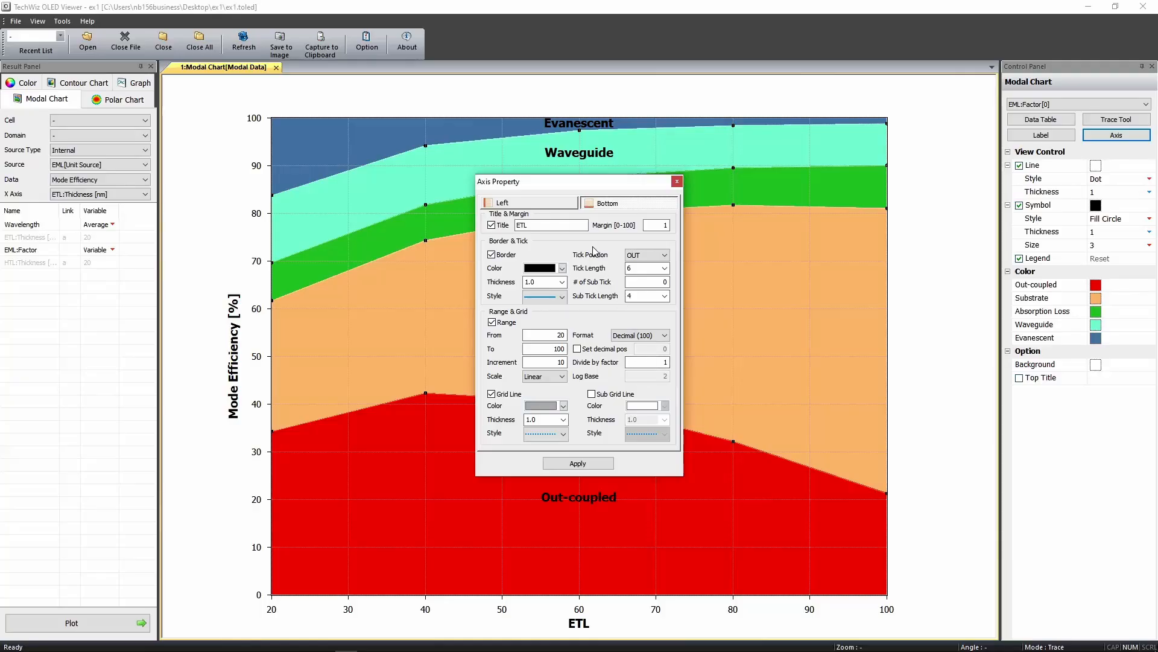
{"action": "left_click", "coordinate": [677, 182]}
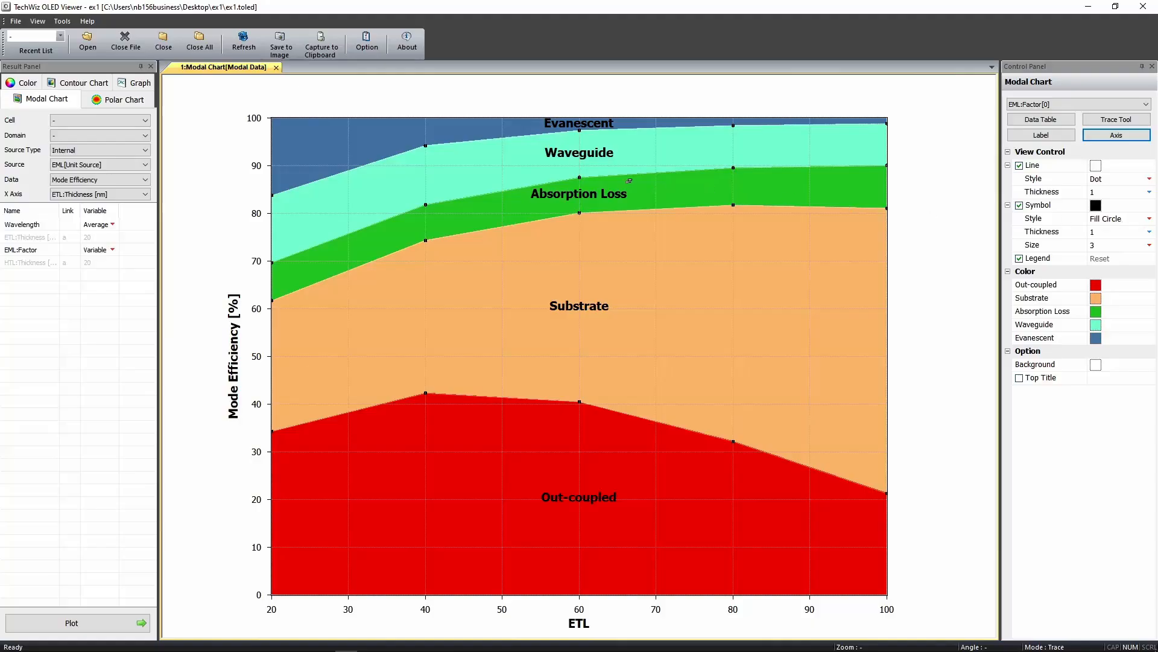
Move the Absorption Loss label toward higher ETL values and the Substrate label toward lower ETL values on the chart
{"action": "left_click_drag", "start_coordinate": [568, 194], "coordinate": [640, 192]}
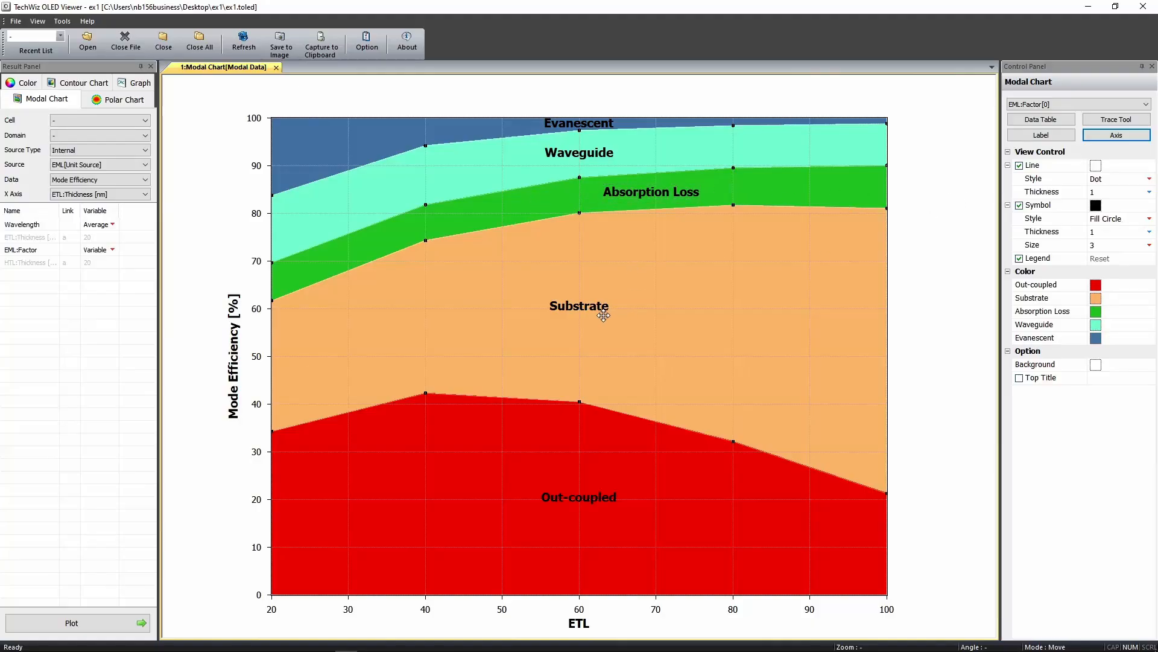
{"action": "left_click_drag", "start_coordinate": [547, 308], "coordinate": [447, 306]}
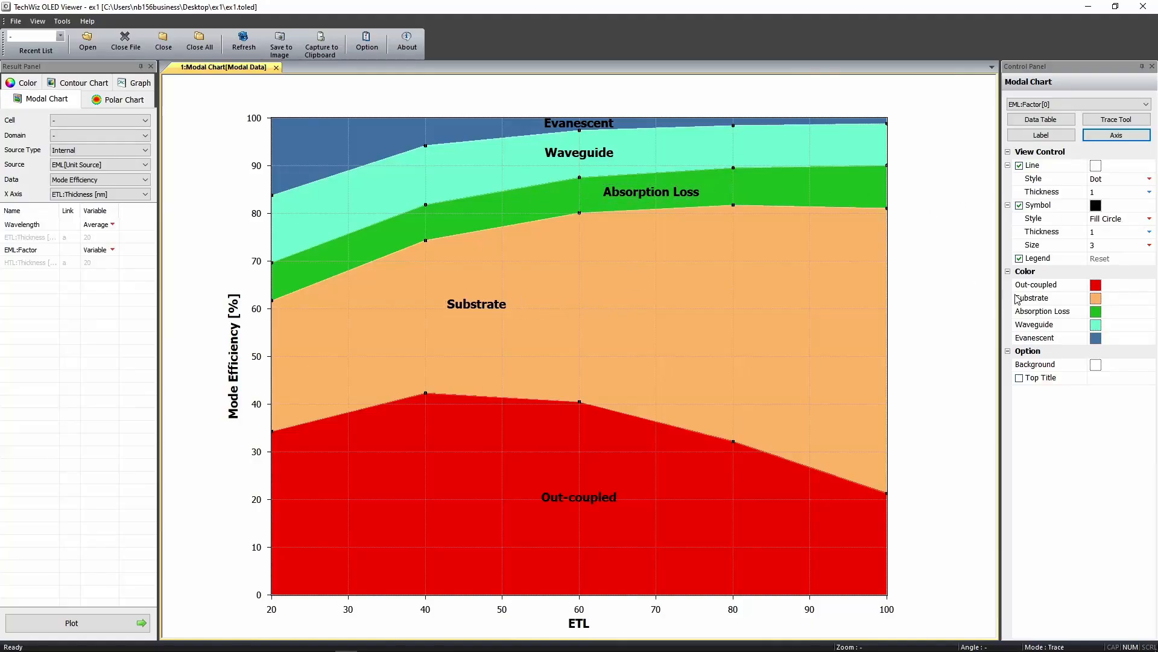
Change the Substrate area's color to bright green and set the symbol size to 8
{"action": "left_click", "coordinate": [1096, 298]}
{"action": "left_click", "coordinate": [1129, 344]}
{"action": "left_click", "coordinate": [1118, 245]}
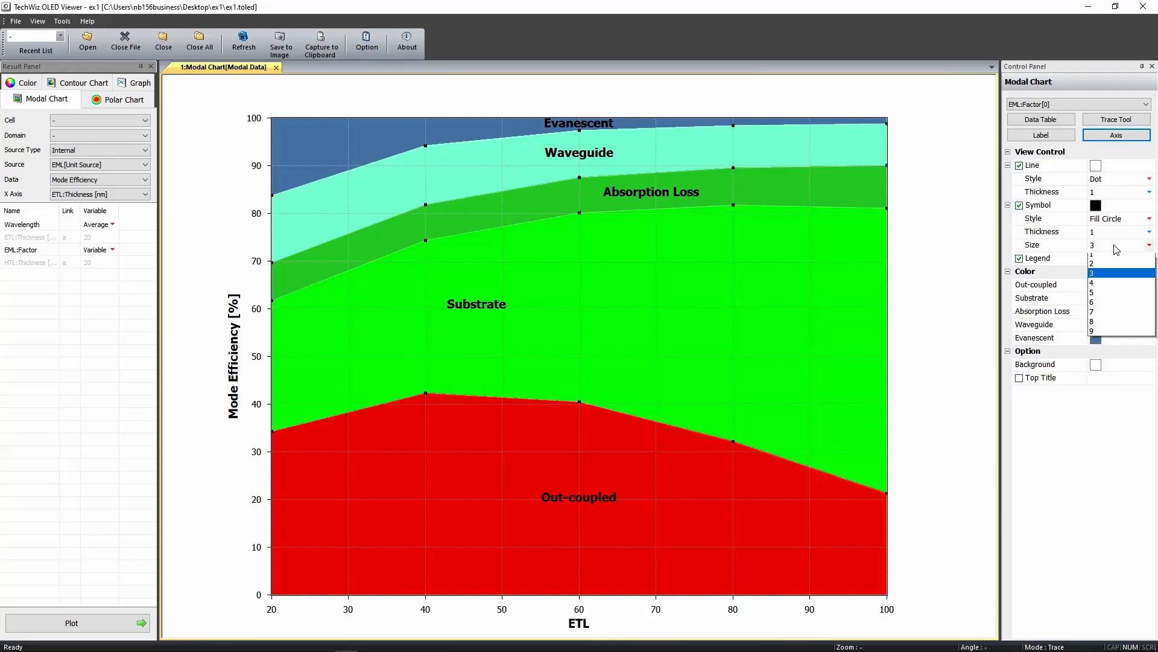
{"action": "left_click", "coordinate": [1108, 326]}
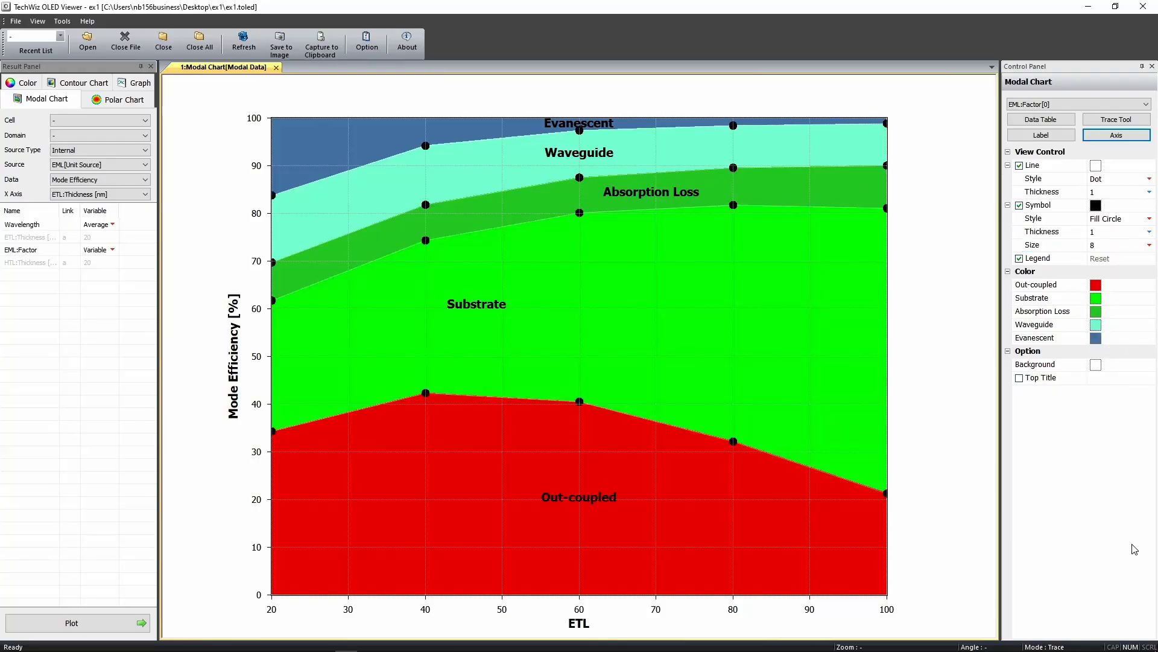
Reset the chart's legend labels to their default positions
{"action": "left_click", "coordinate": [1099, 259]}
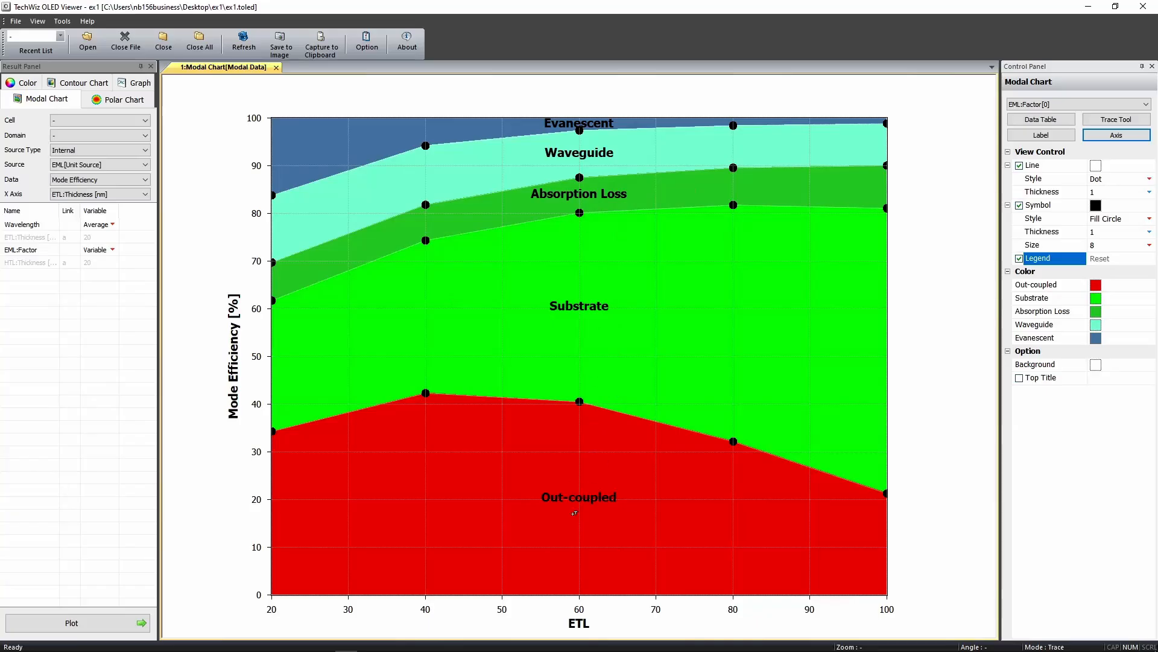
Move the Out-coupled label toward higher ETL values and reset the legend labels to their default positions
{"action": "left_click_drag", "start_coordinate": [582, 487], "coordinate": [680, 489]}
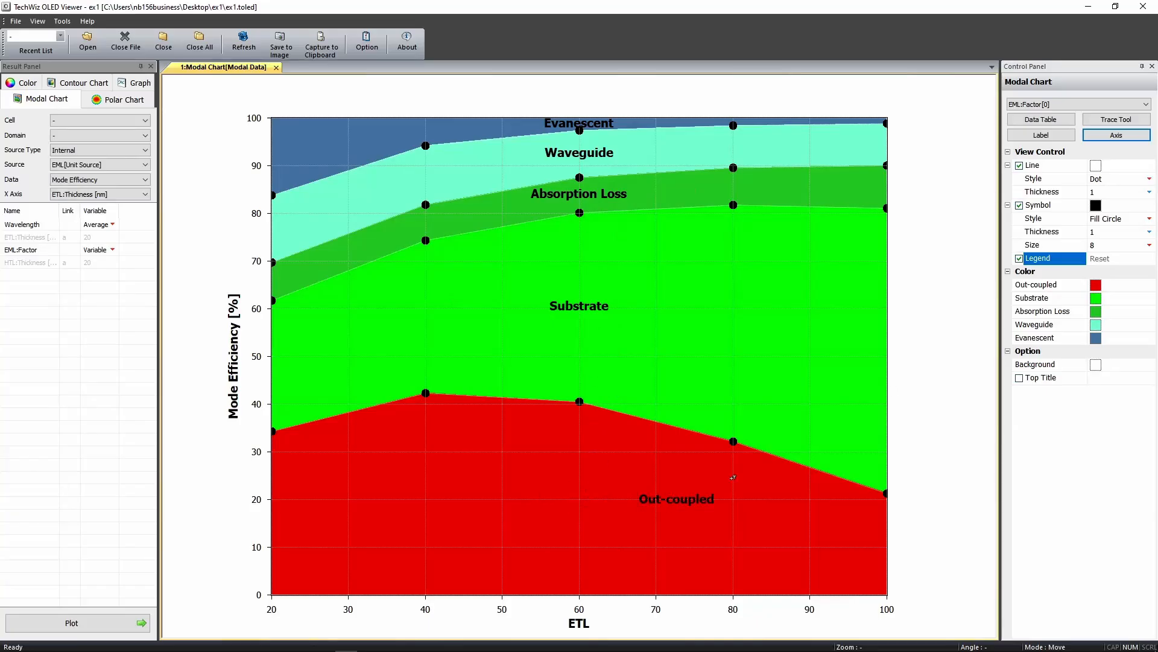
{"action": "left_click", "coordinate": [1110, 259]}
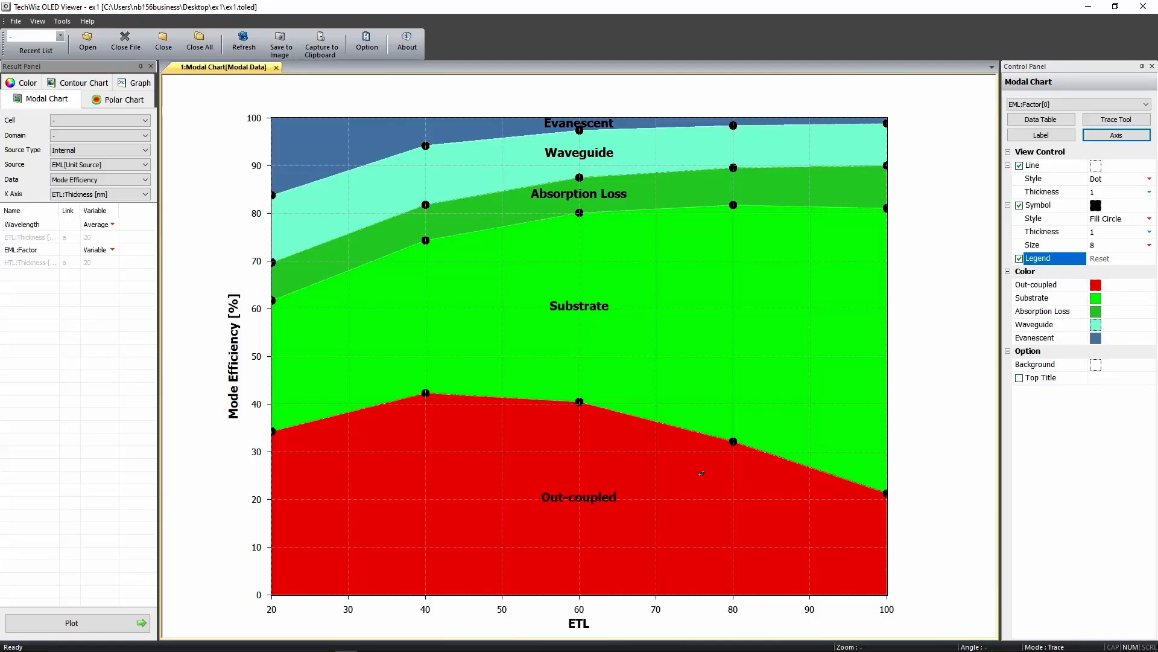
Switch to graph results and select Dissipated Power uKe as the data with Normalized In-plane Wave Vector on the X axis
{"action": "left_click", "coordinate": [147, 88]}
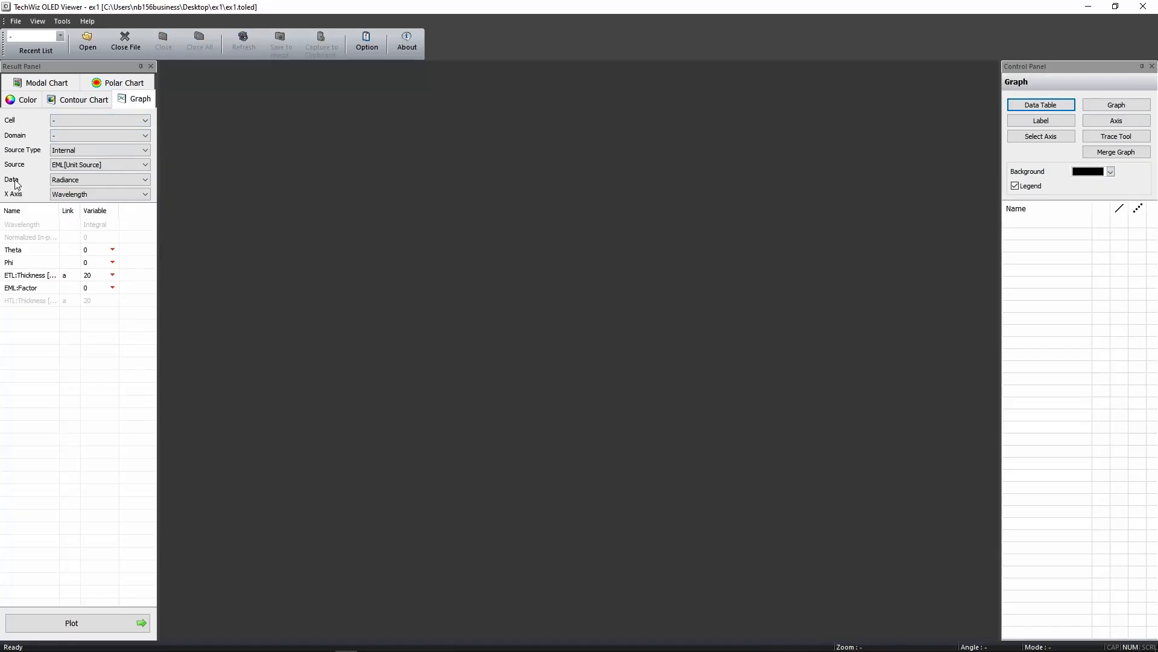
{"action": "left_click", "coordinate": [135, 183]}
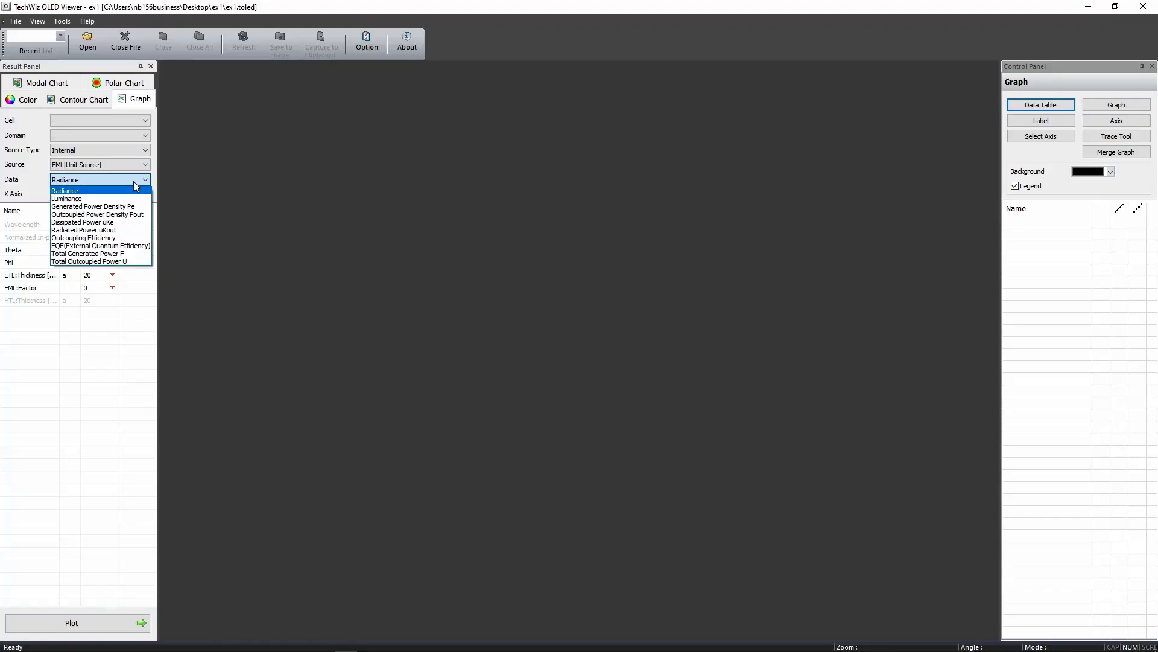
{"action": "left_click", "coordinate": [129, 191]}
{"action": "left_click", "coordinate": [129, 194]}
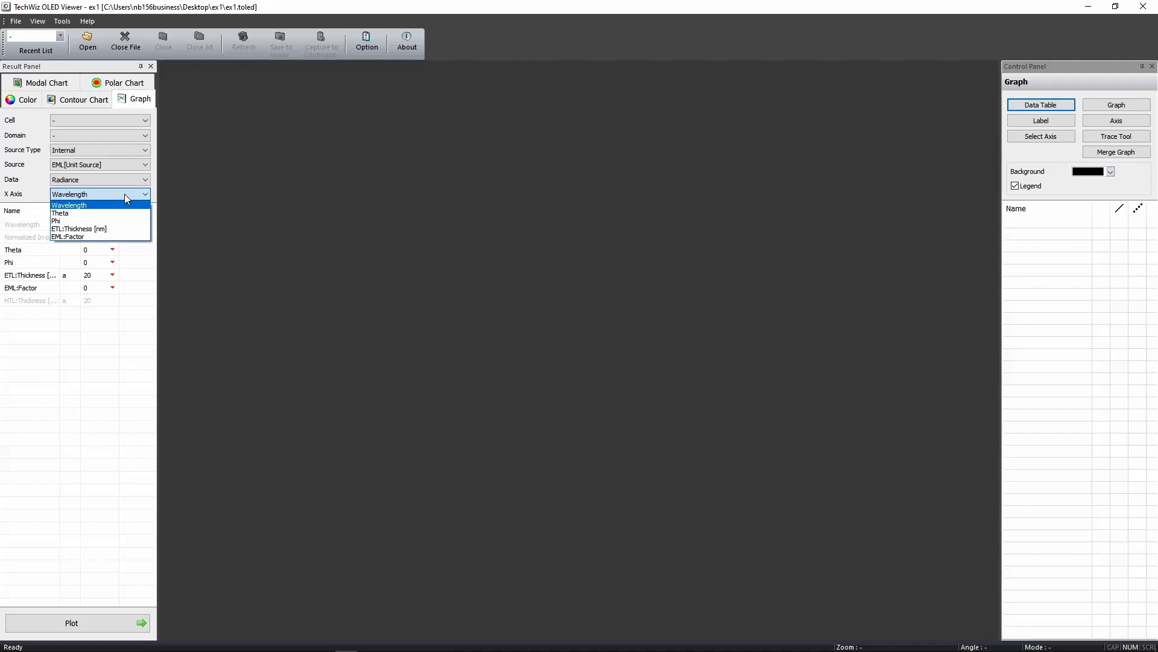
{"action": "left_click", "coordinate": [126, 179]}
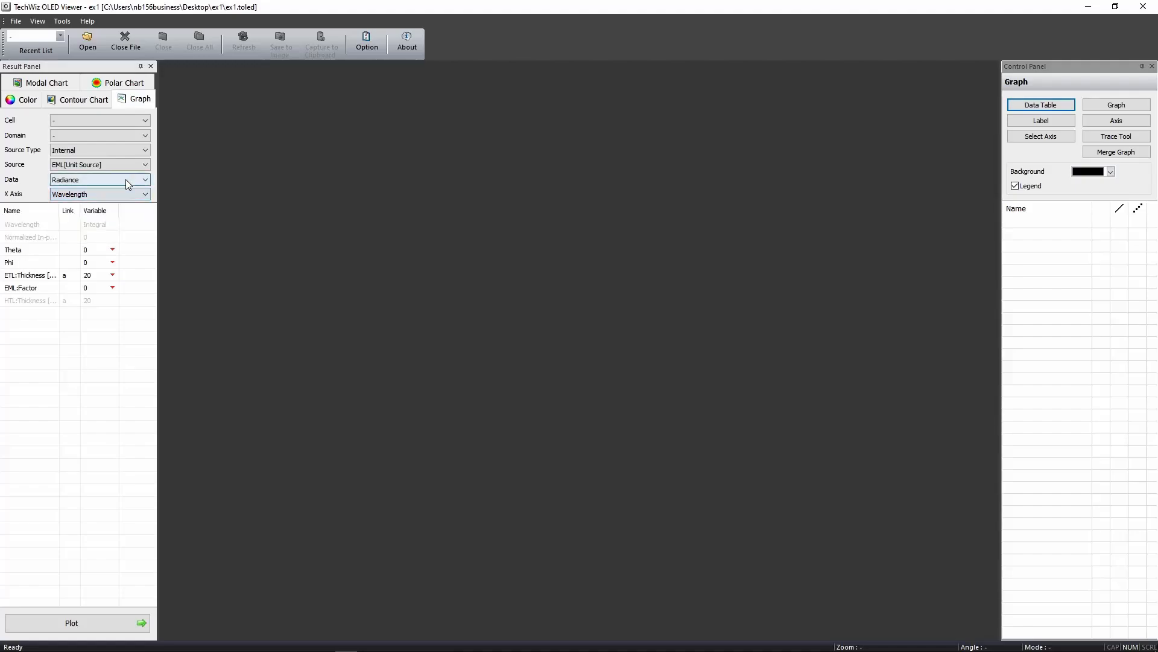
{"action": "left_click", "coordinate": [125, 179]}
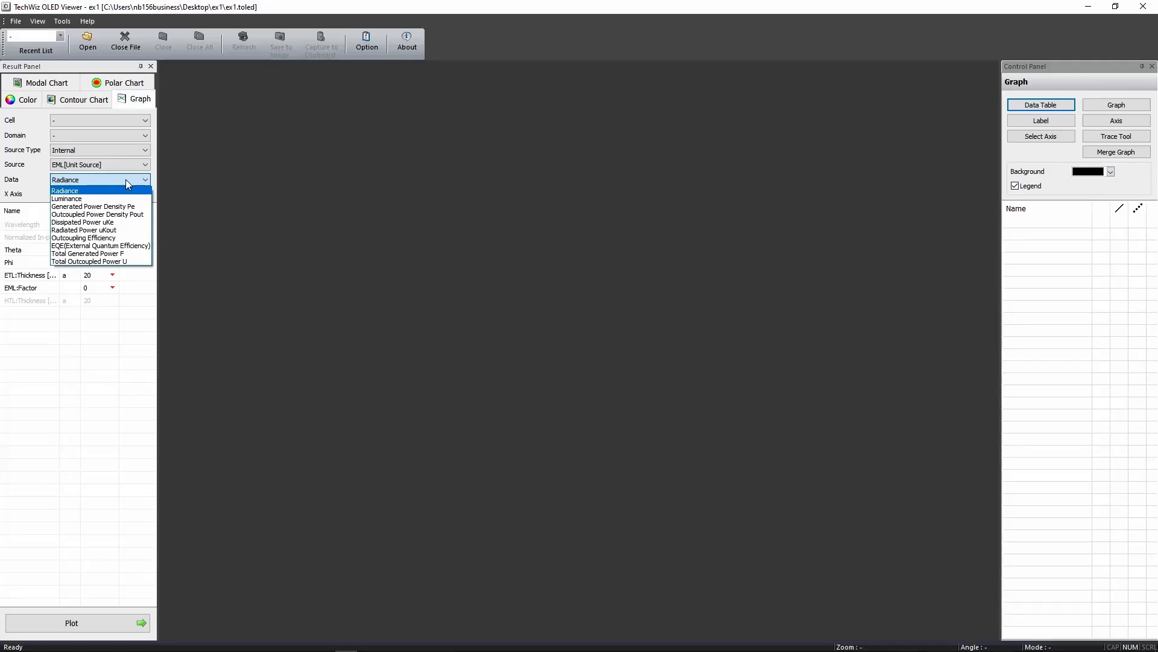
{"action": "left_click", "coordinate": [132, 222]}
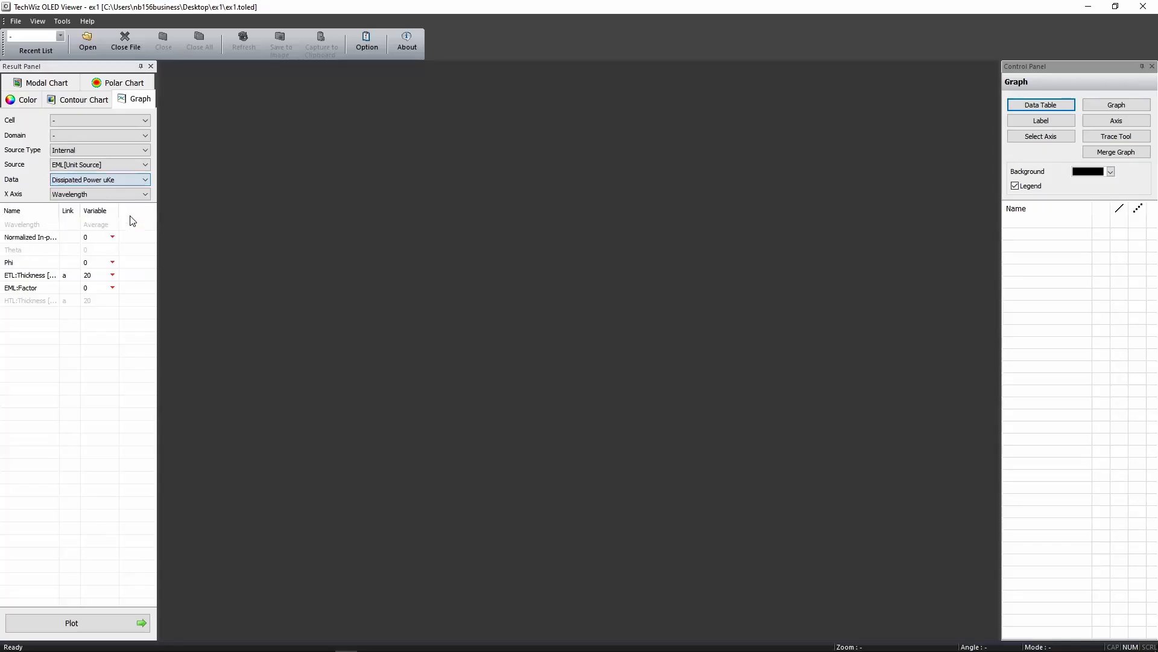
{"action": "left_click", "coordinate": [131, 196]}
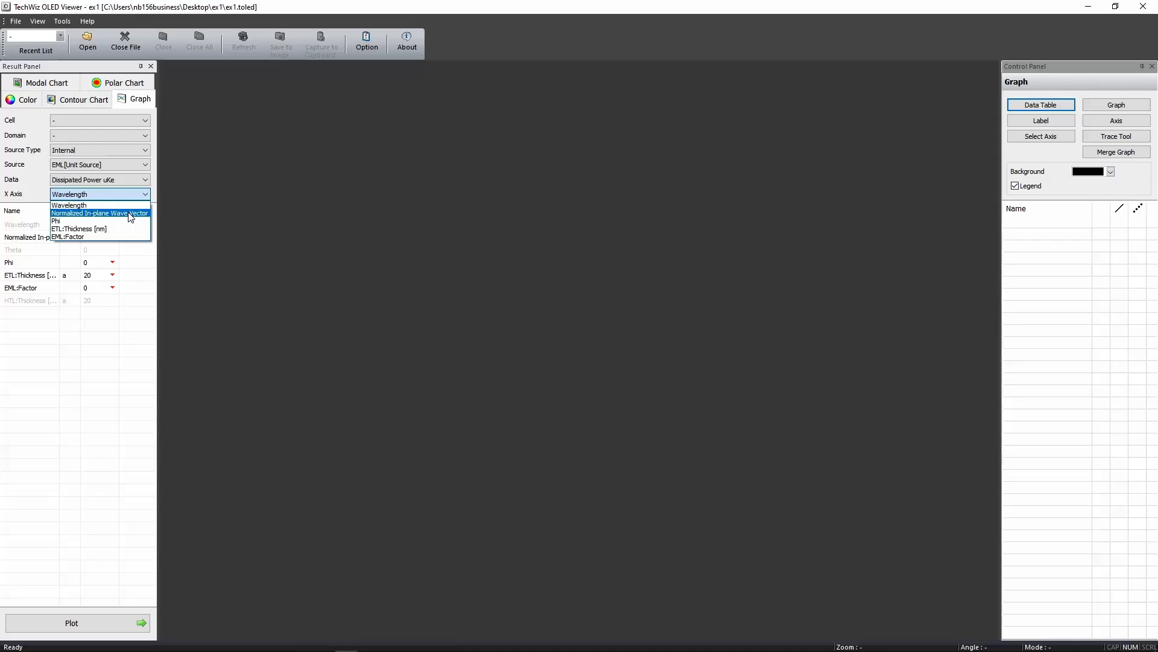
{"action": "left_click", "coordinate": [130, 214]}
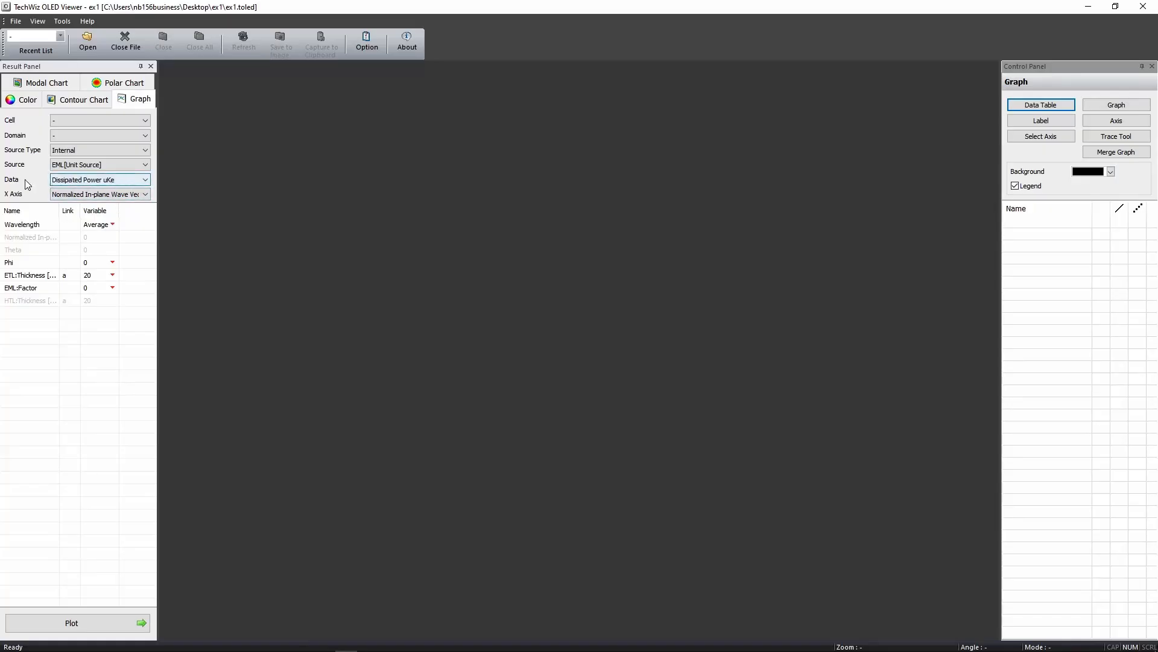
Set ETL:Thickness to 40 and EML:Factor to Variable, and plot the dissipated power graph
{"action": "left_click", "coordinate": [113, 276]}
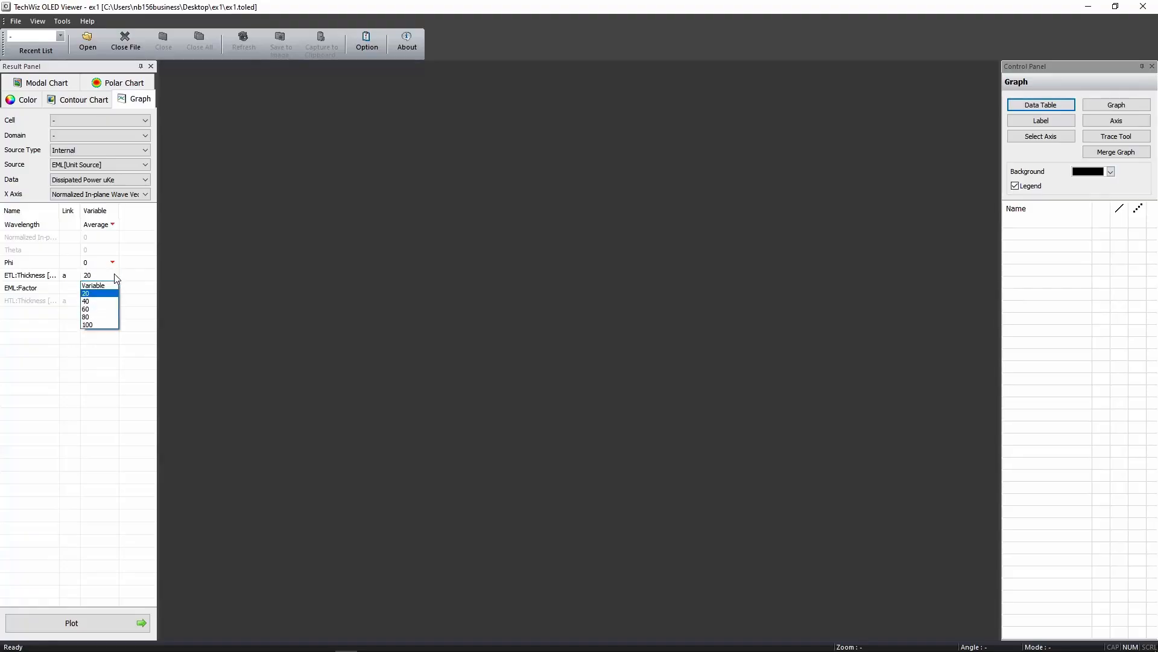
{"action": "left_click", "coordinate": [105, 302]}
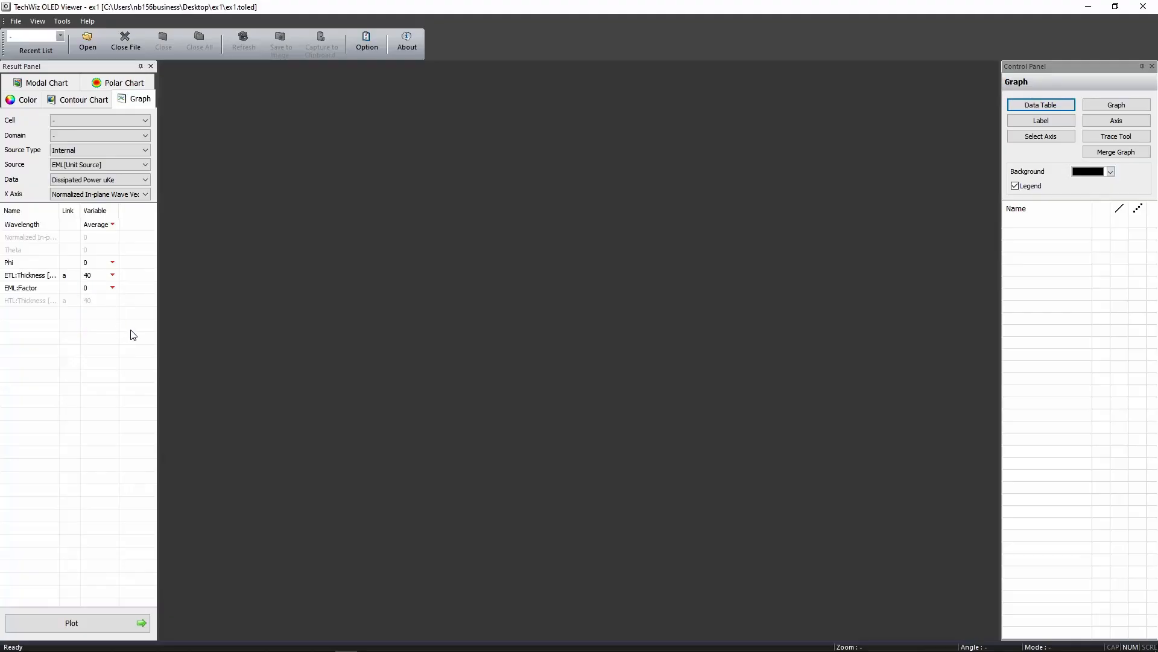
{"action": "left_click", "coordinate": [113, 291]}
{"action": "left_click", "coordinate": [112, 298]}
{"action": "left_click", "coordinate": [118, 627]}
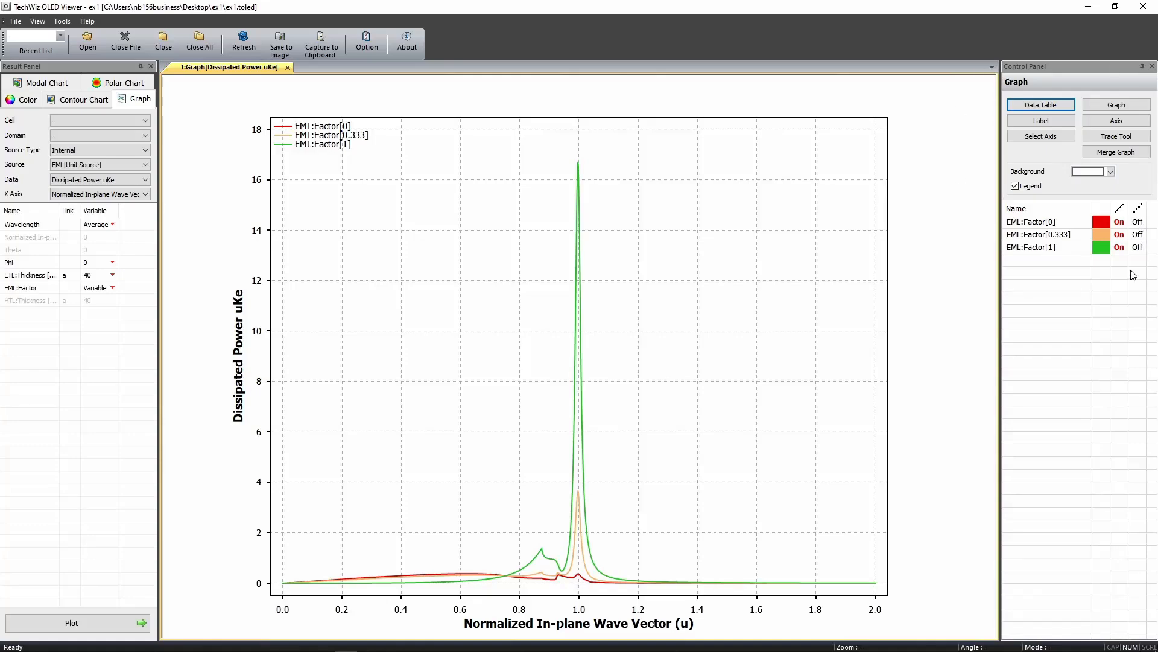
Examine the data table of the dissipated power graph for each EML:Factor and close it
{"action": "left_click", "coordinate": [1041, 105]}
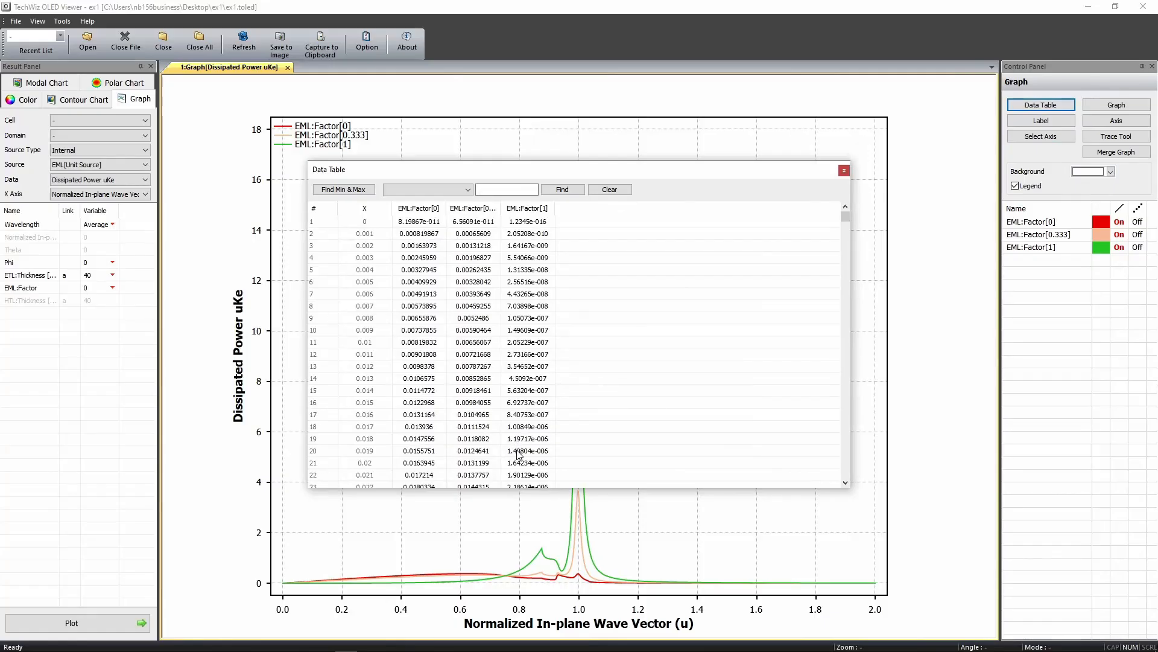
{"action": "left_click", "coordinate": [844, 170]}
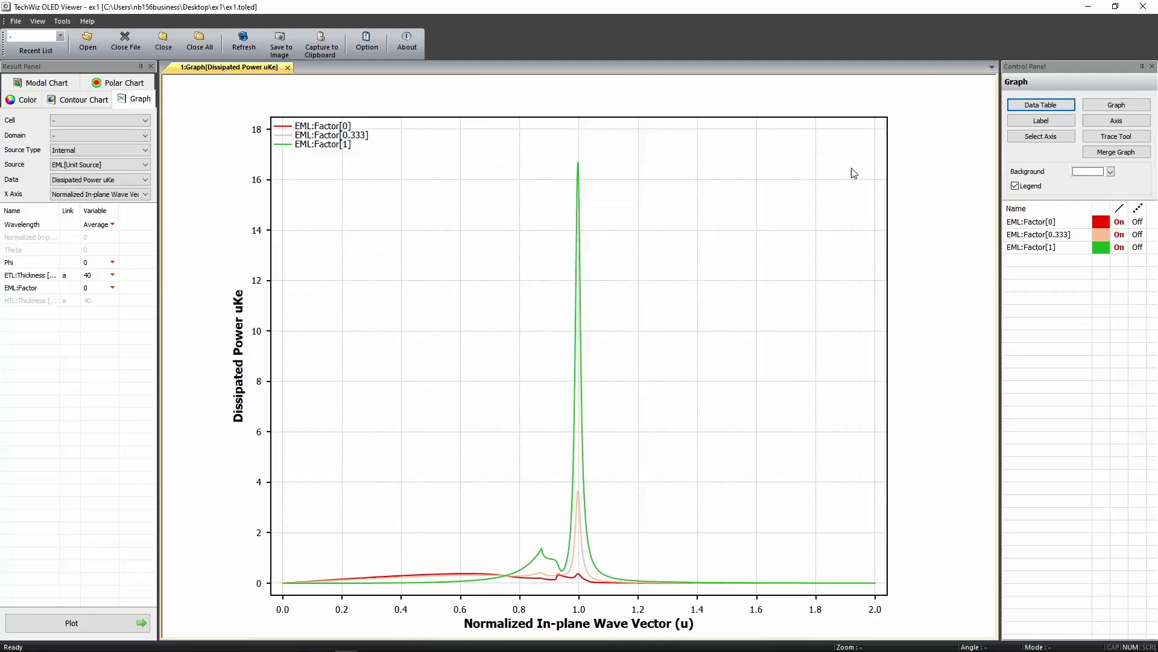
Try hiding the EML:Factor[0.333] line in the graph properties, restore it and close the properties
{"action": "left_click", "coordinate": [1116, 104]}
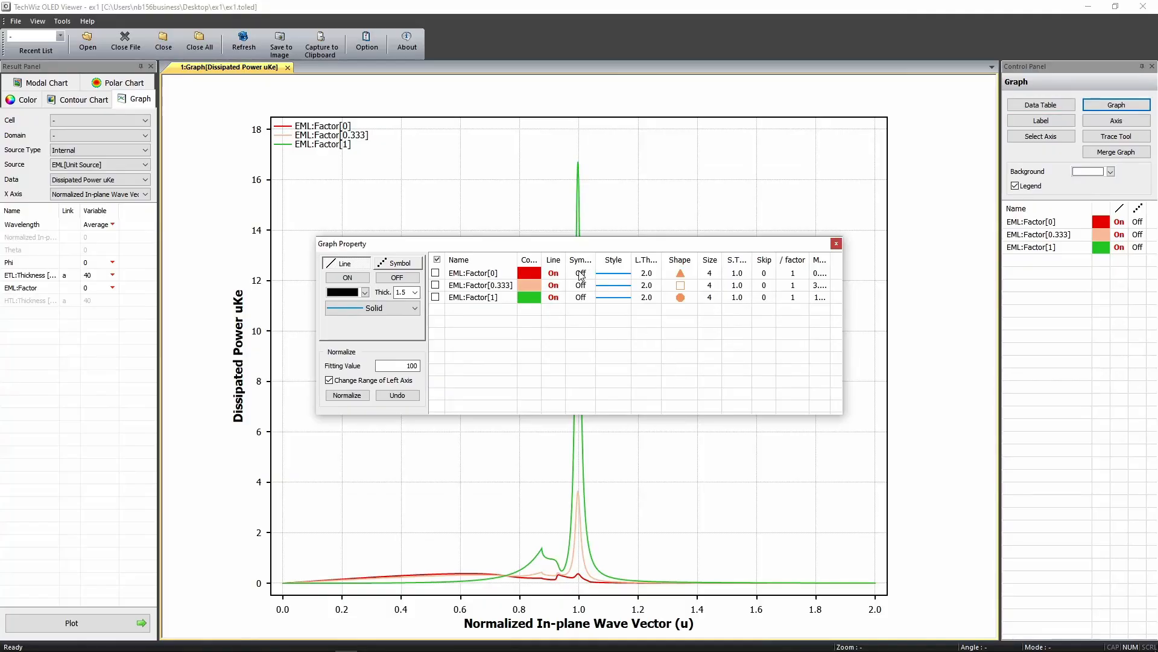
{"action": "left_click", "coordinate": [555, 274]}
{"action": "left_click", "coordinate": [555, 286]}
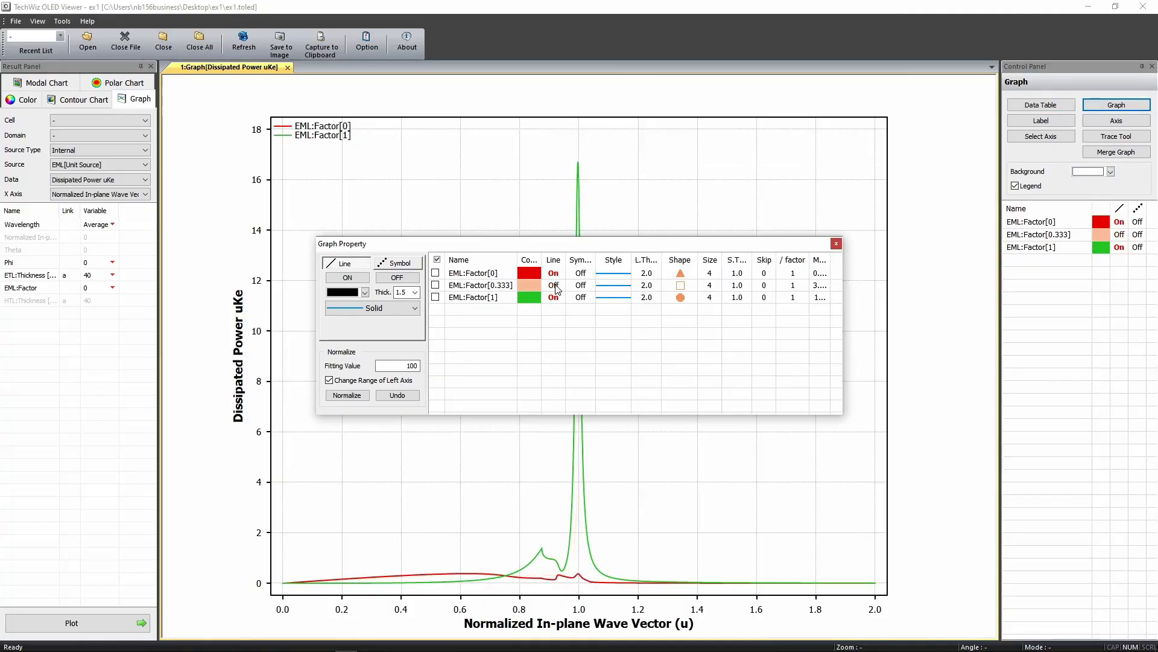
{"action": "left_click", "coordinate": [555, 286]}
{"action": "left_click", "coordinate": [836, 243]}
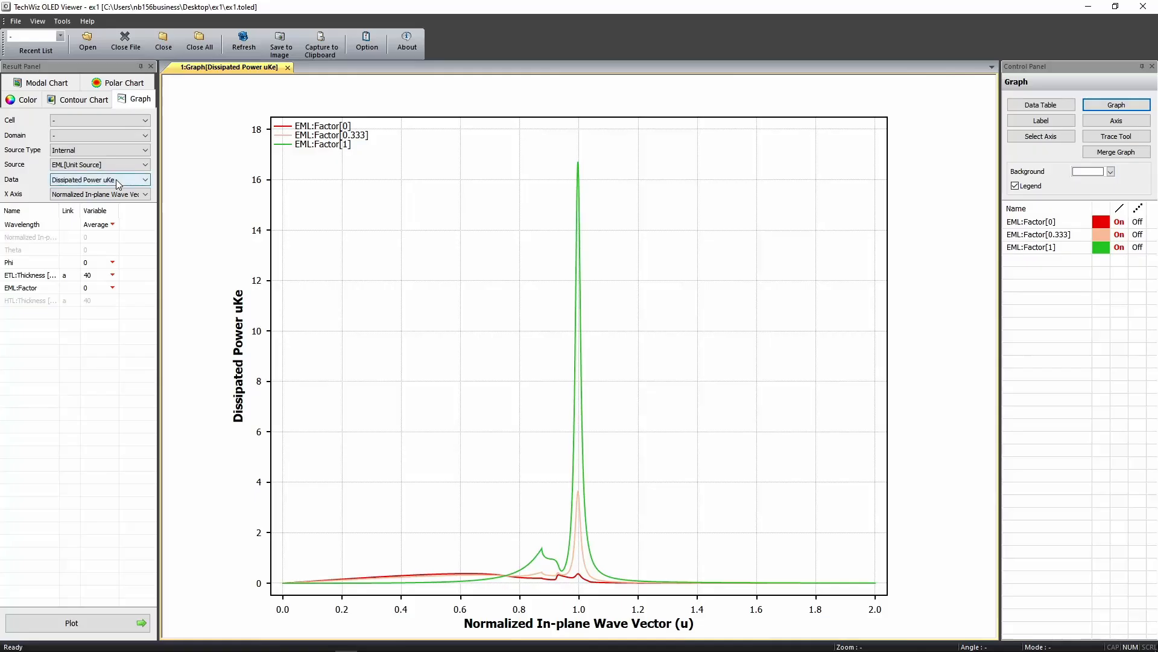
Plot Dissipated Power uKe and Radiated Power uKout as separate graphs against Normalized In-plane Wave Vector with EML:Factor 0
{"action": "left_click", "coordinate": [70, 621]}
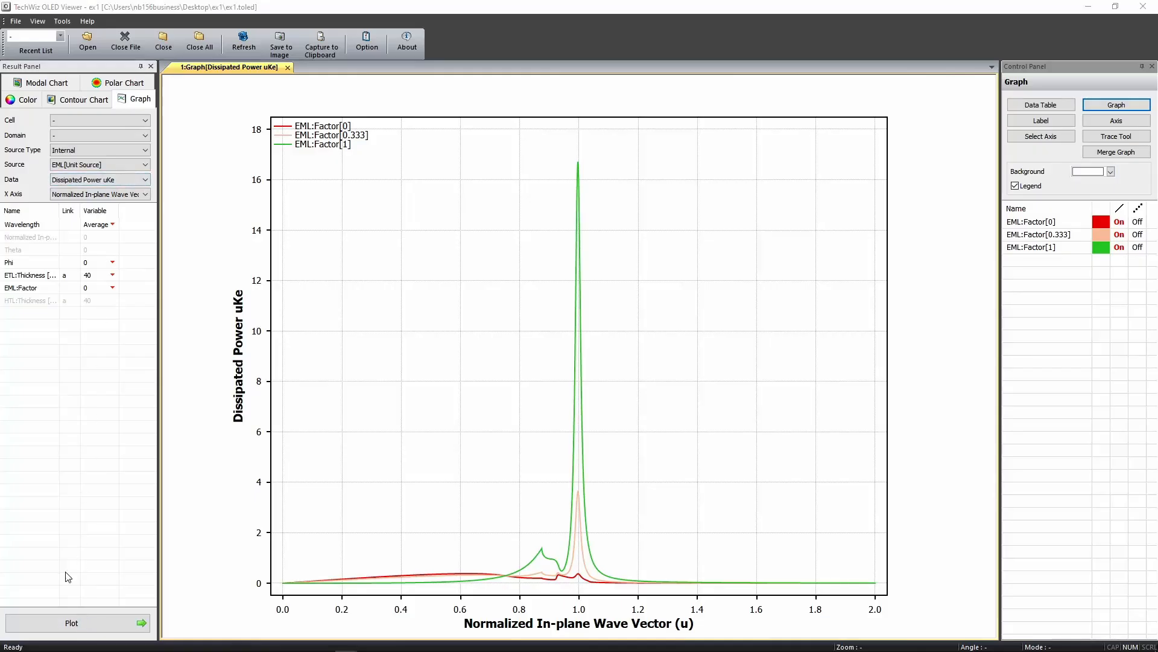
{"action": "left_click", "coordinate": [89, 179]}
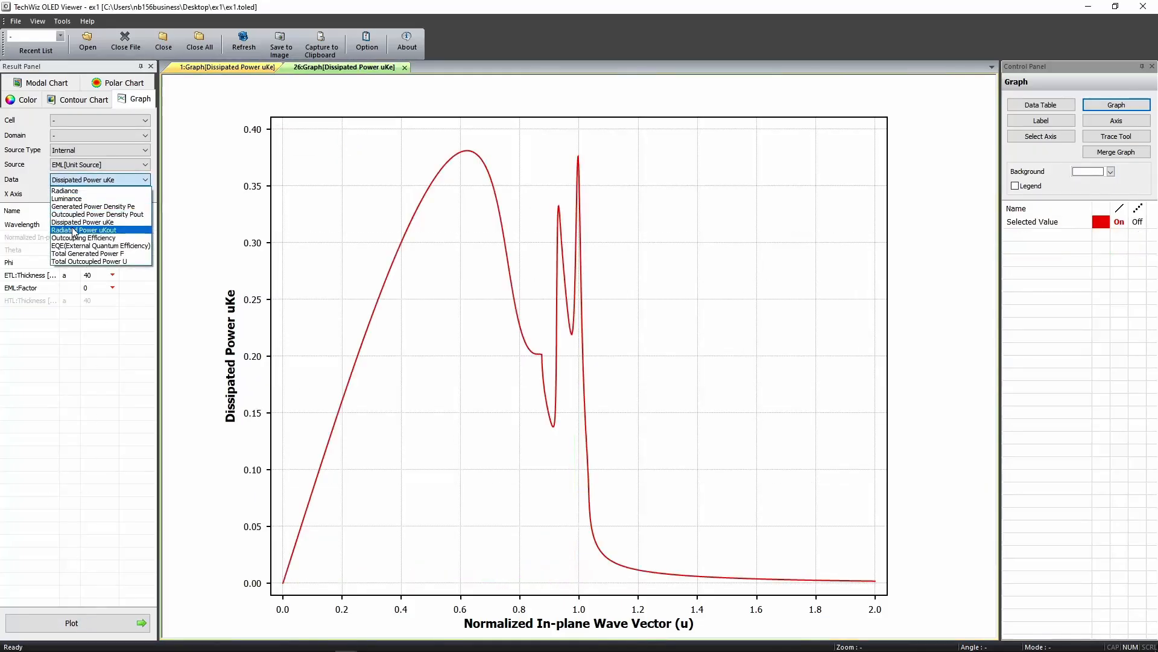
{"action": "left_click", "coordinate": [74, 231]}
{"action": "left_click", "coordinate": [111, 193]}
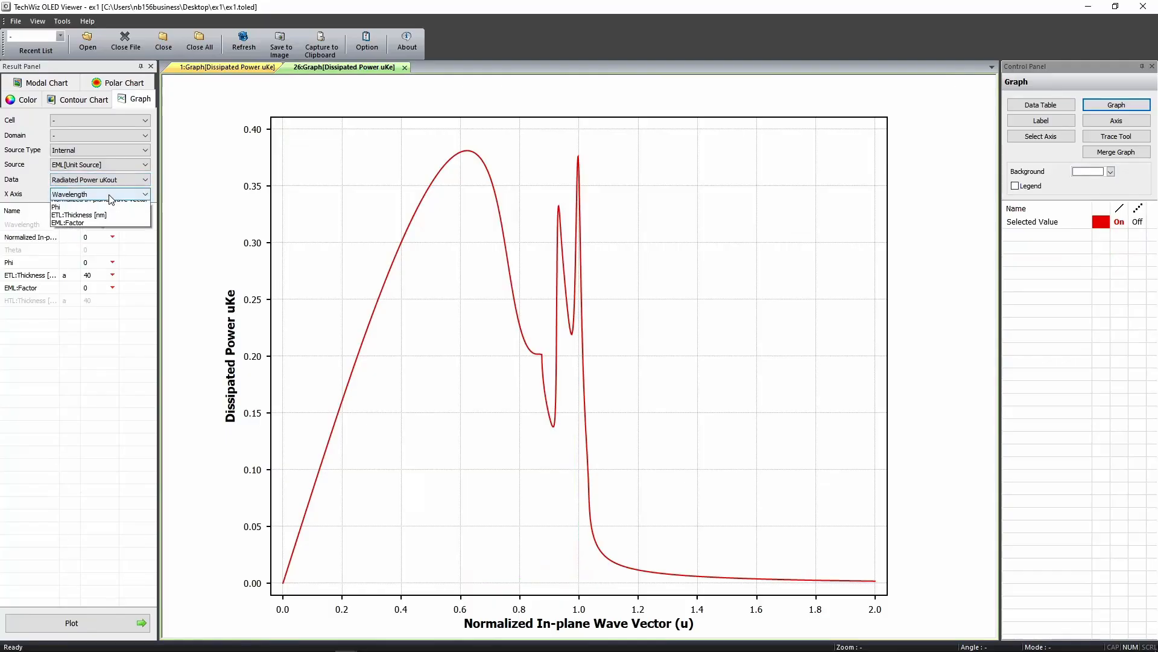
{"action": "left_click", "coordinate": [99, 213]}
{"action": "left_click", "coordinate": [72, 622]}
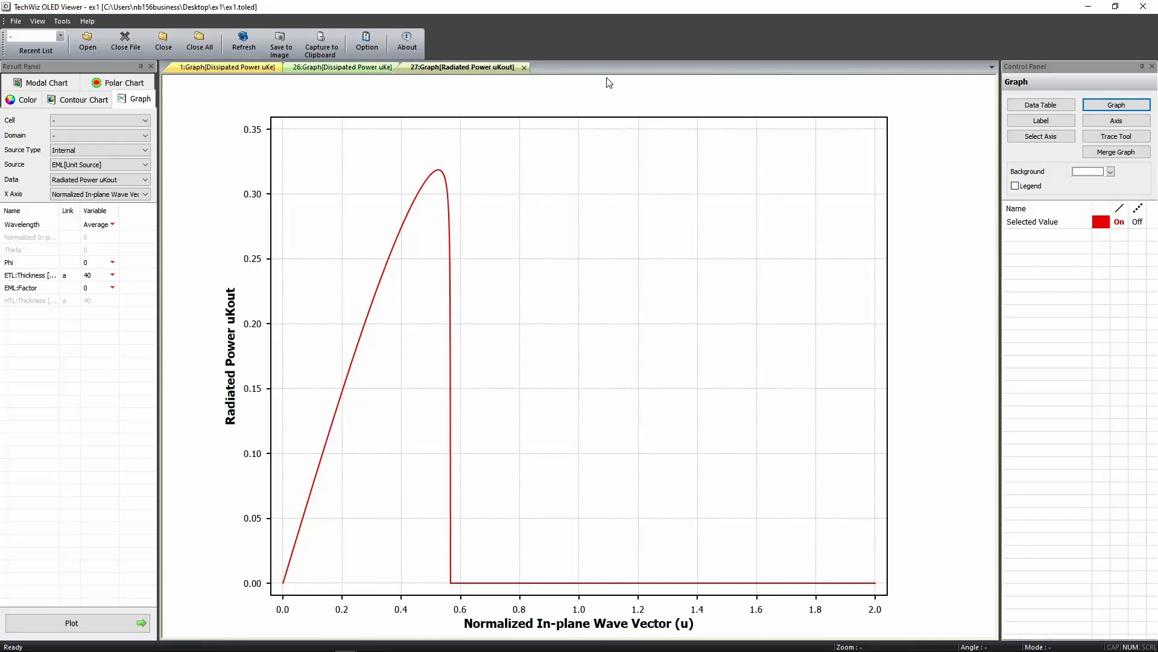
Merge the single-curve Dissipated Power uKe and Radiated Power uKout graphs, leaving out the first Dissipated Power graph
{"action": "left_click", "coordinate": [348, 66]}
{"action": "left_click", "coordinate": [446, 68]}
{"action": "left_click", "coordinate": [1103, 156]}
{"action": "left_click", "coordinate": [498, 297]}
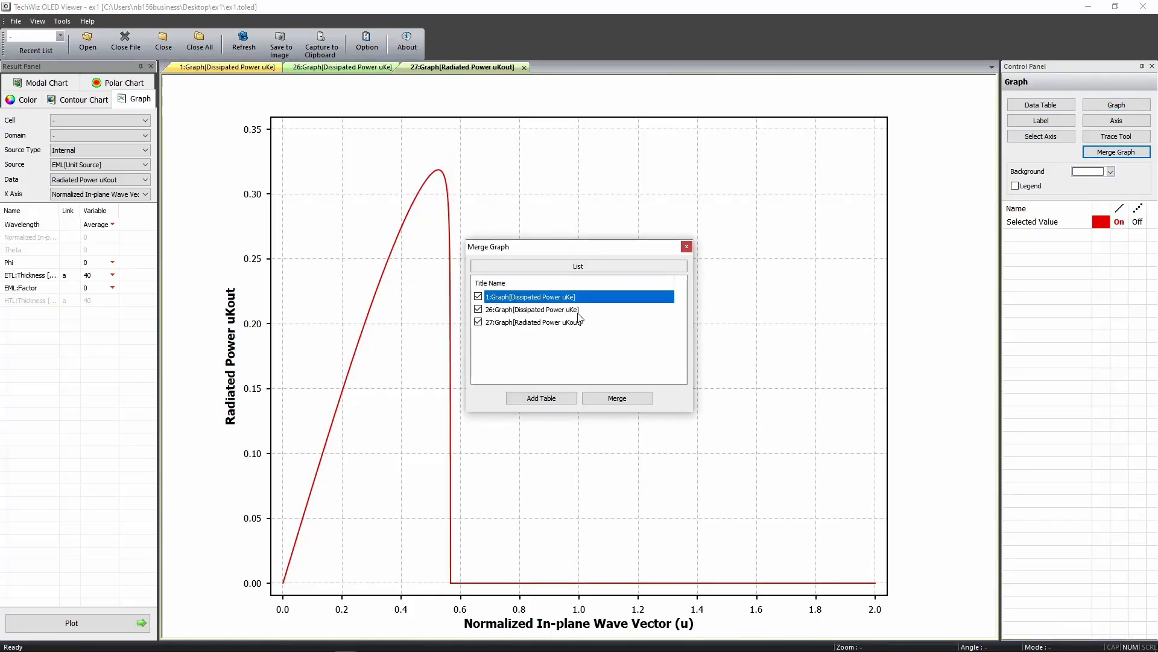
{"action": "left_click", "coordinate": [479, 297]}
{"action": "left_click", "coordinate": [628, 400]}
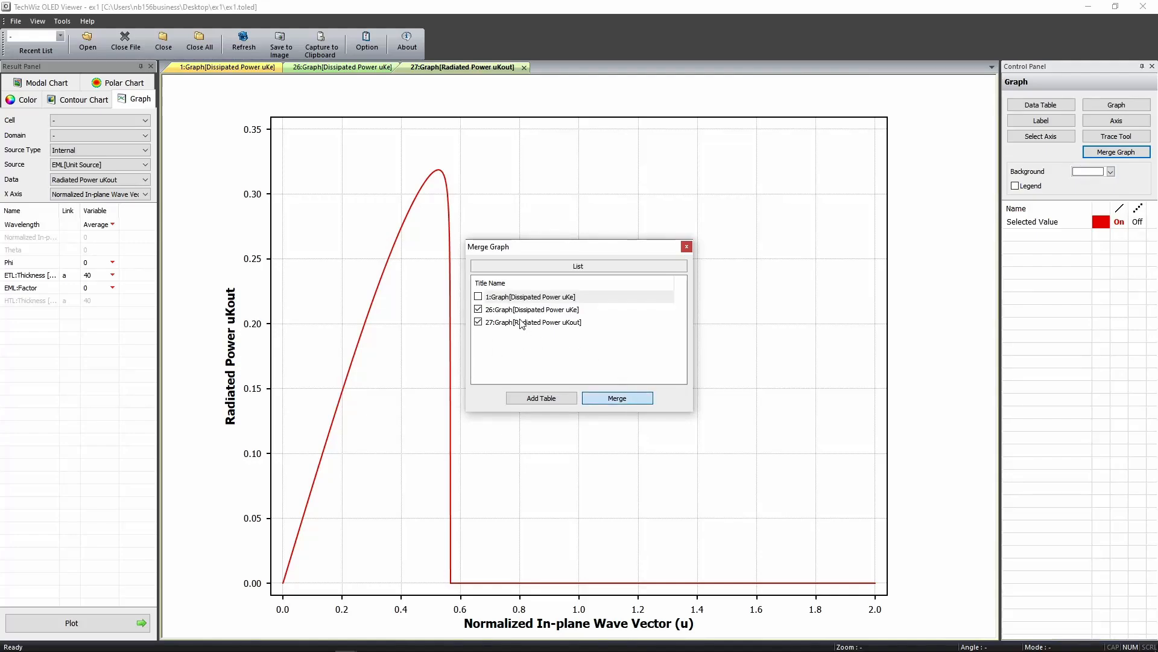
{"action": "left_click", "coordinate": [614, 399]}
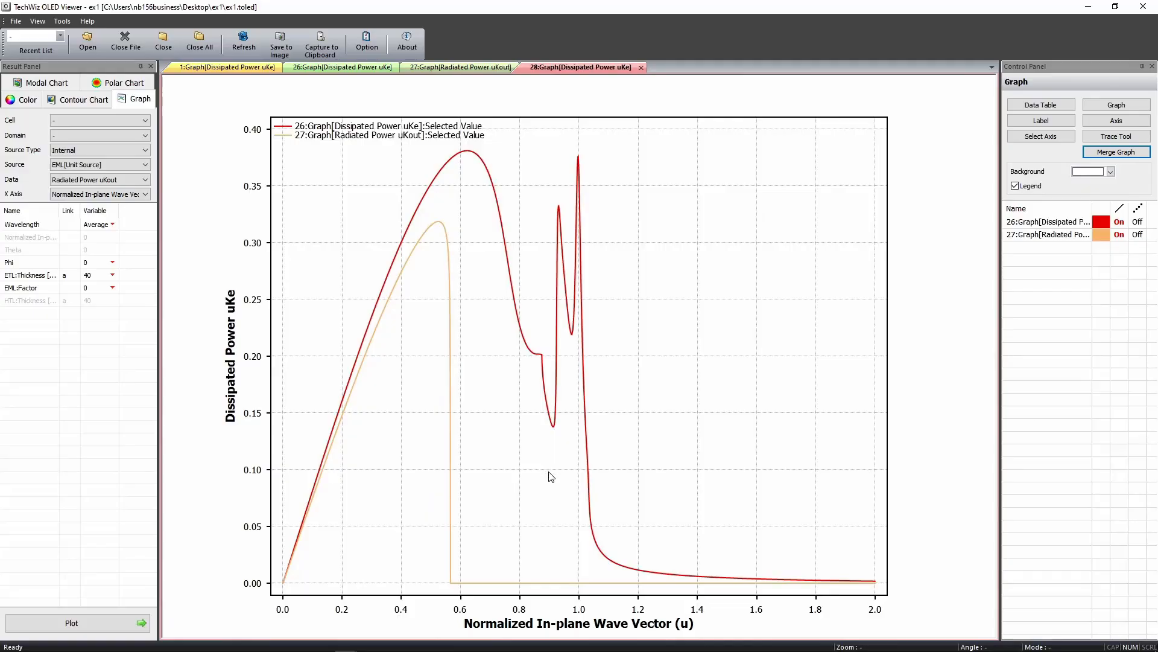
Examine the X and Y axis assignment of the merged graph's curves and close it unchanged
{"action": "left_click", "coordinate": [1038, 137]}
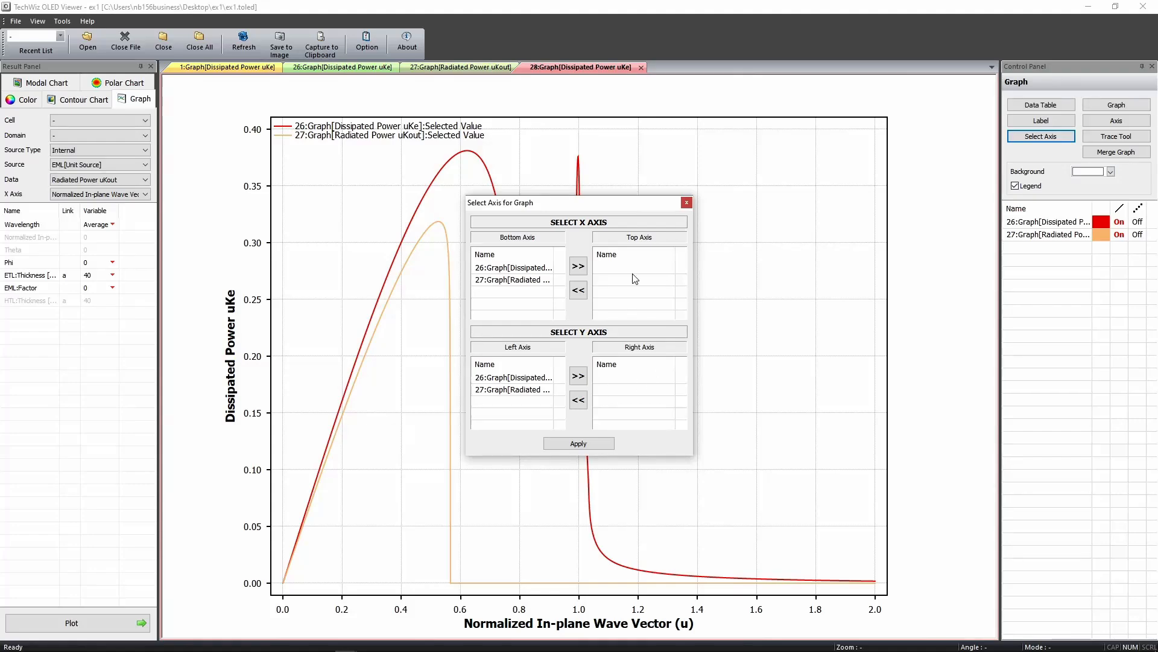
{"action": "left_click", "coordinate": [687, 202]}
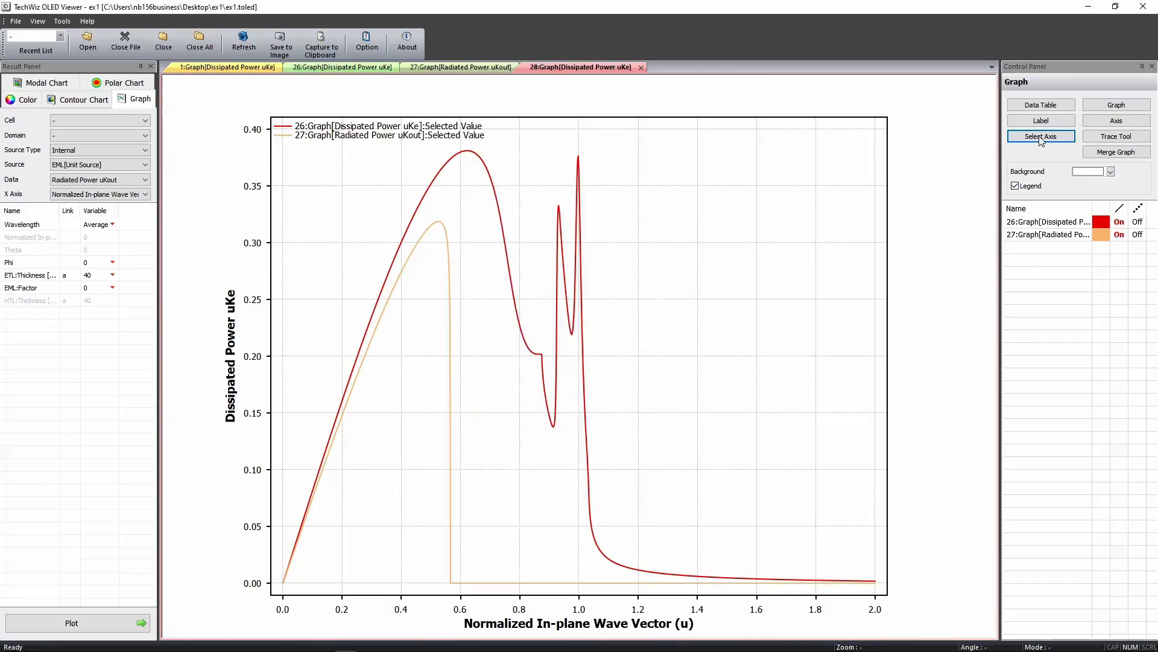
Enable the title, range and grid lines of the merged graph's right axis, with the title "aaa"
{"action": "left_click", "coordinate": [1117, 120]}
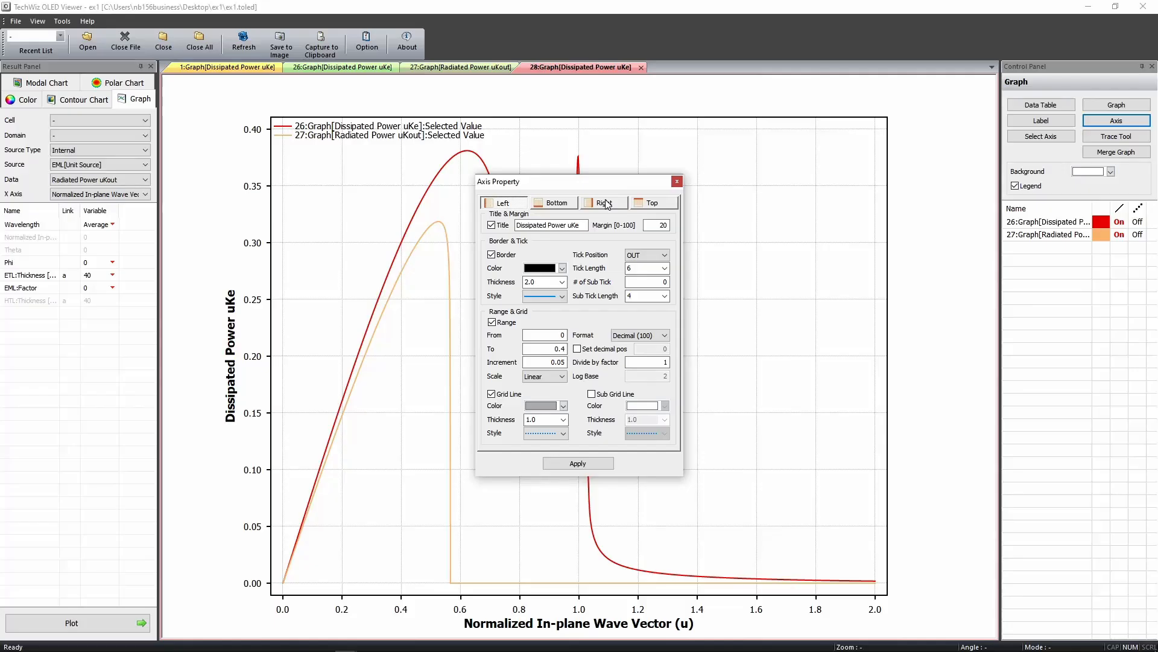
{"action": "left_click", "coordinate": [605, 203]}
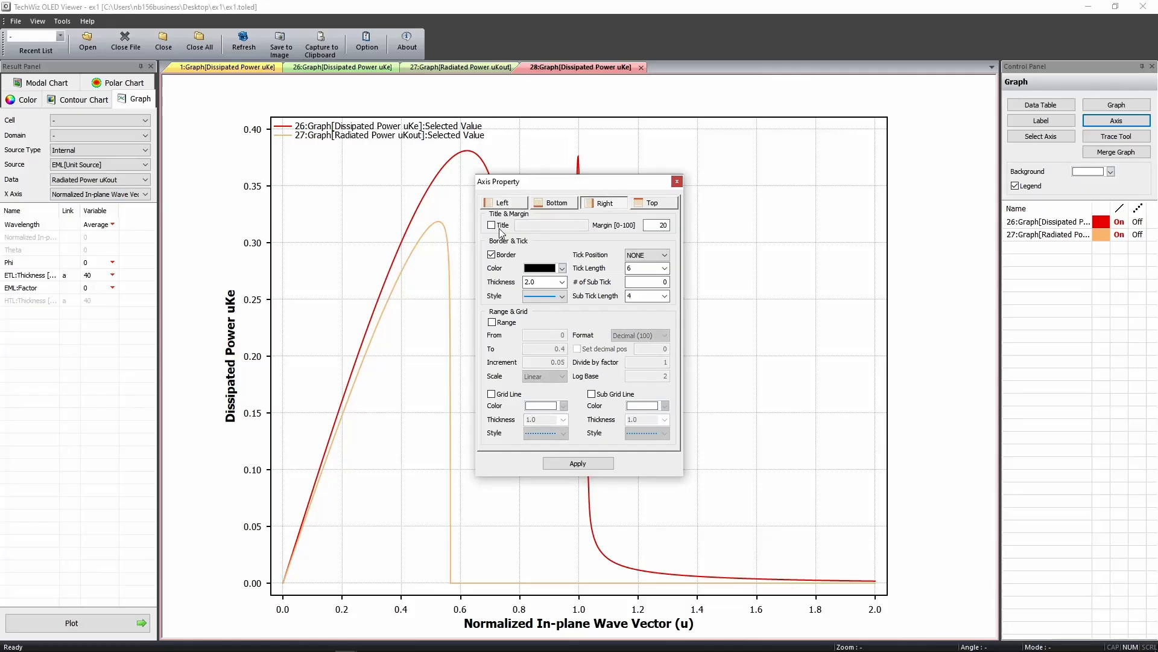
{"action": "left_click", "coordinate": [498, 323]}
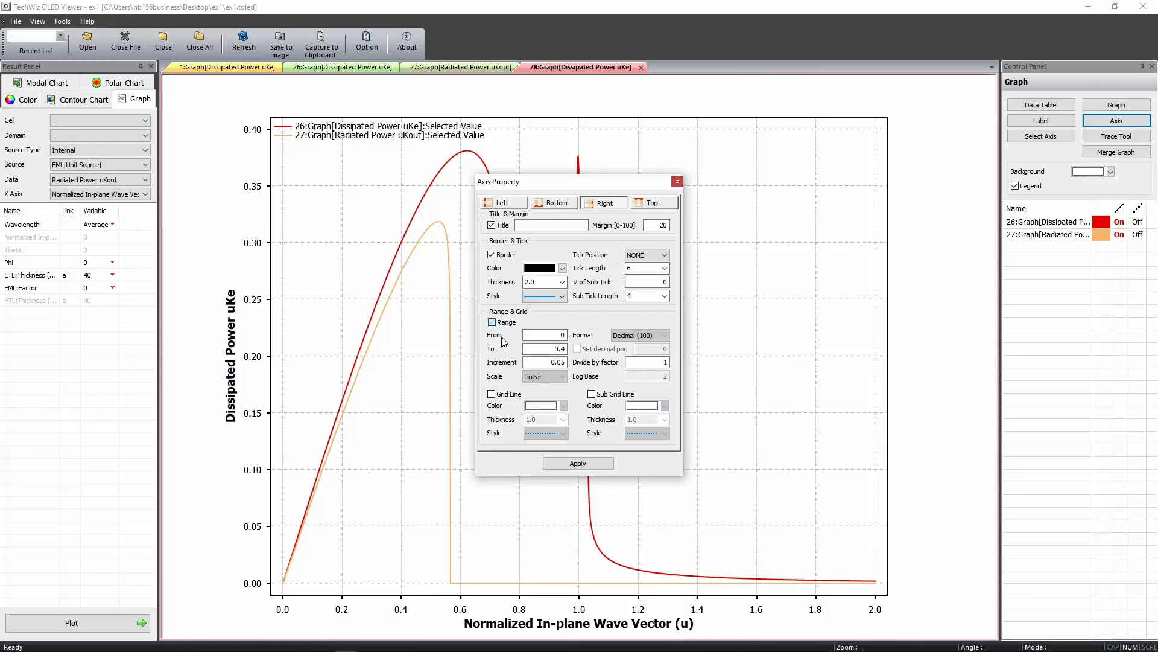
{"action": "left_click", "coordinate": [501, 394]}
{"action": "left_click", "coordinate": [550, 222]}
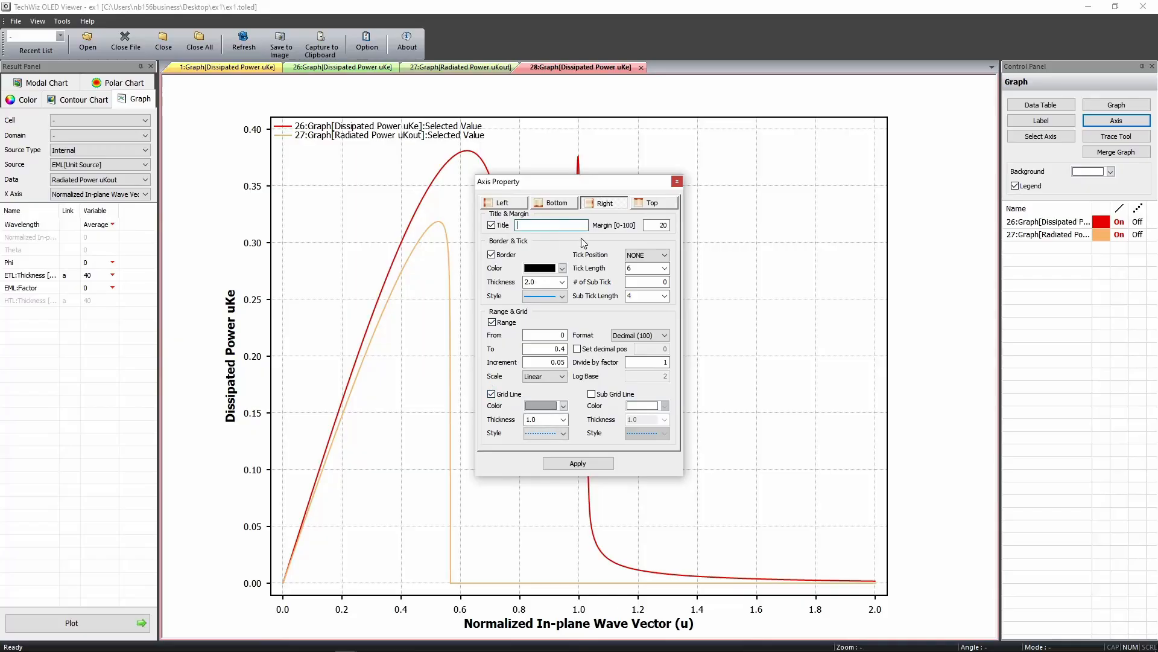
{"action": "type", "text": "aaa"}
Enable the title, range and grid lines of the merged graph's top axis, with the title "bbb"
{"action": "left_click", "coordinate": [666, 204]}
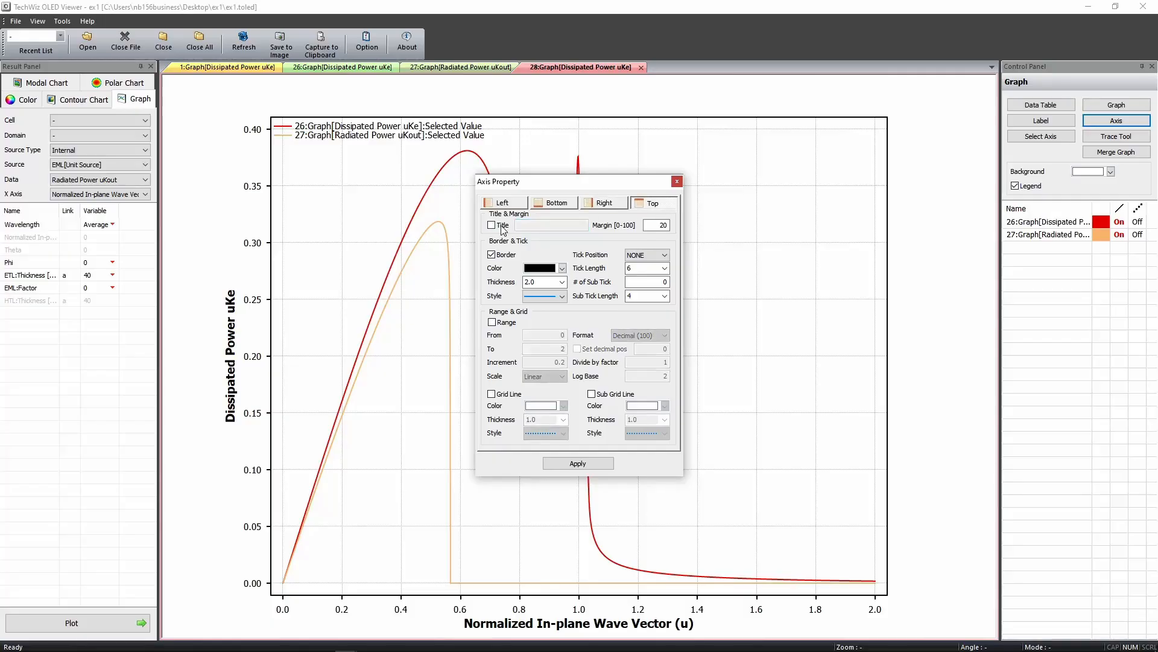
{"action": "left_click", "coordinate": [506, 322]}
{"action": "left_click", "coordinate": [505, 395]}
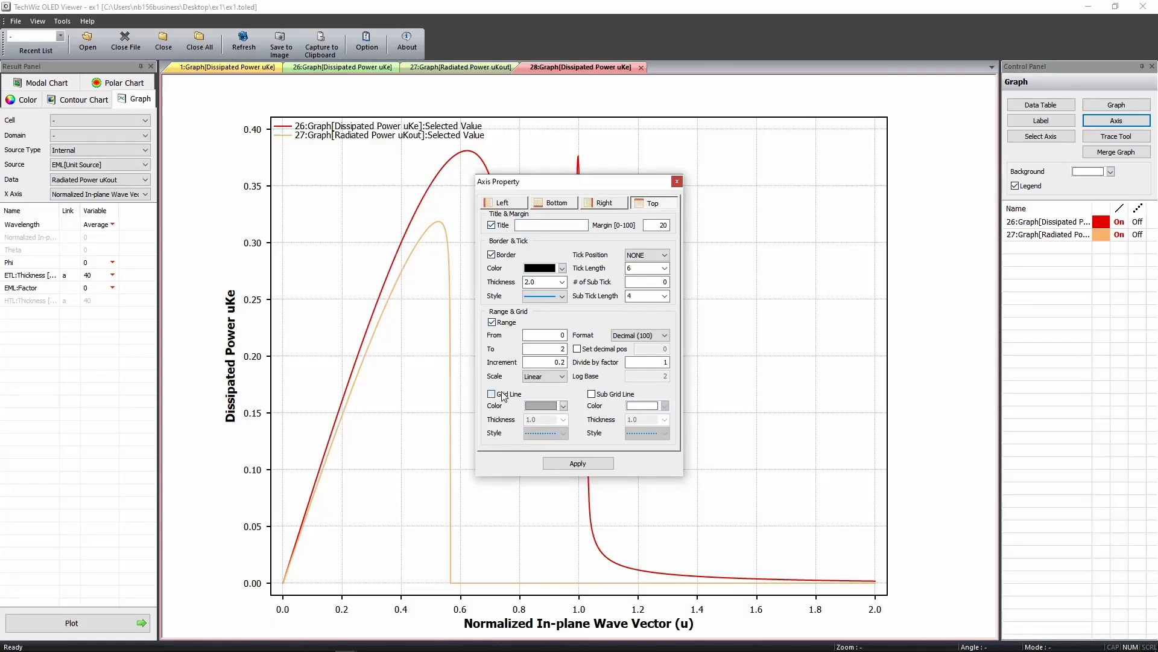
{"action": "left_click", "coordinate": [539, 226]}
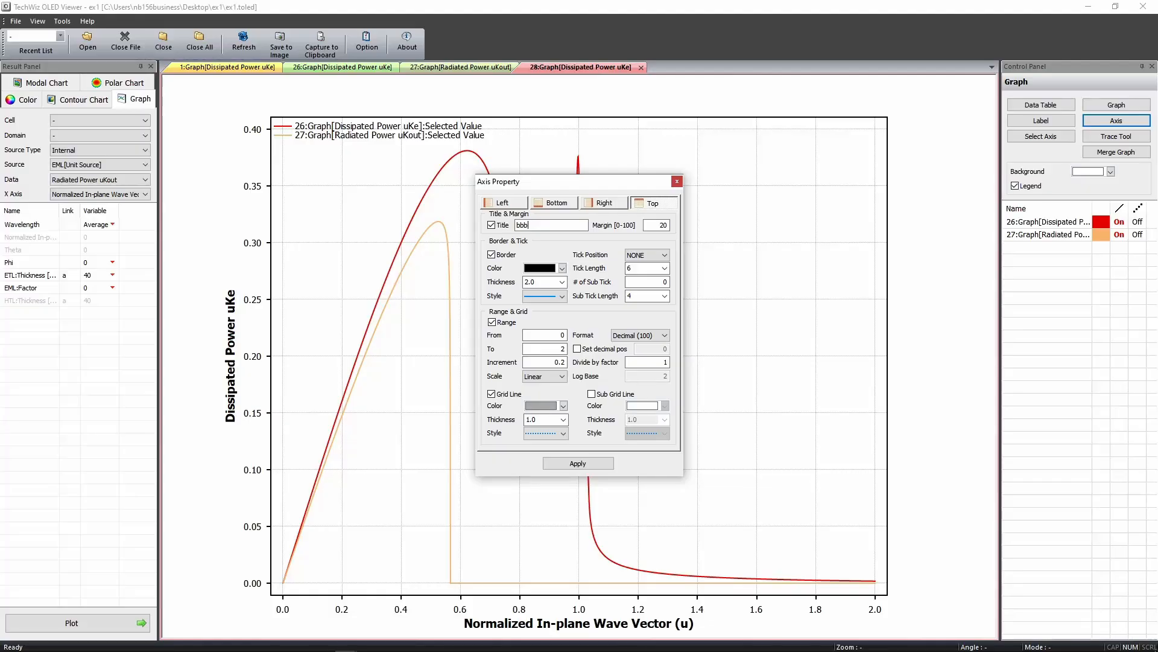
Set the merged graph's right axis range from 0.1 to 0.3
{"action": "left_click", "coordinate": [593, 203]}
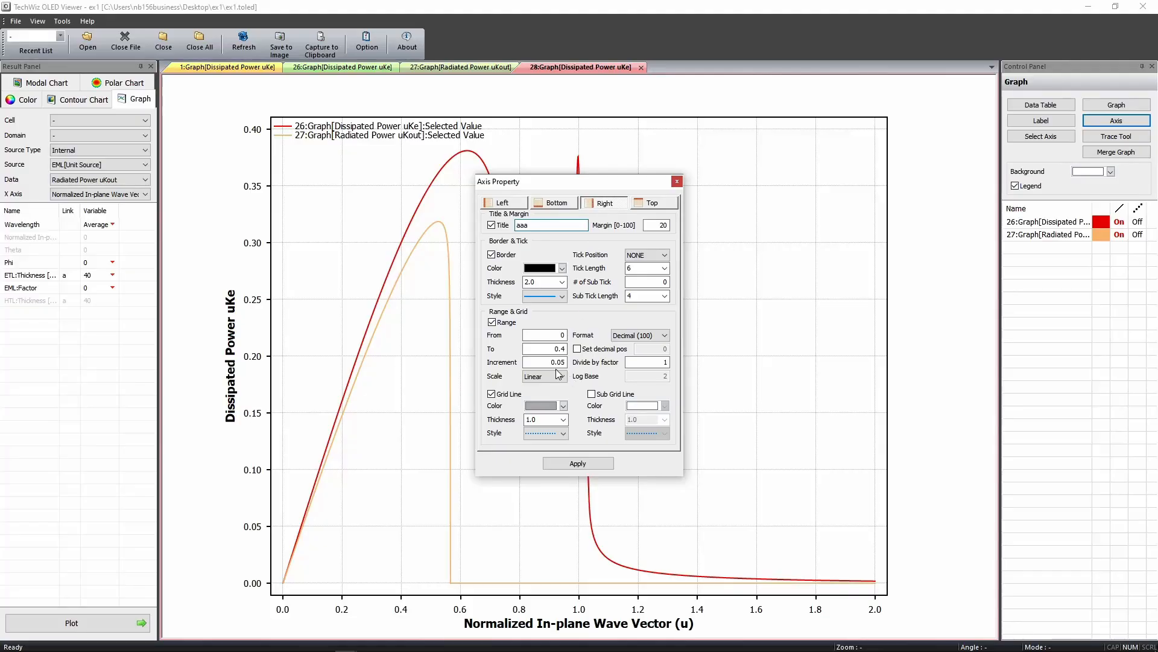
{"action": "left_click_drag", "start_coordinate": [543, 335], "coordinate": [606, 333]}
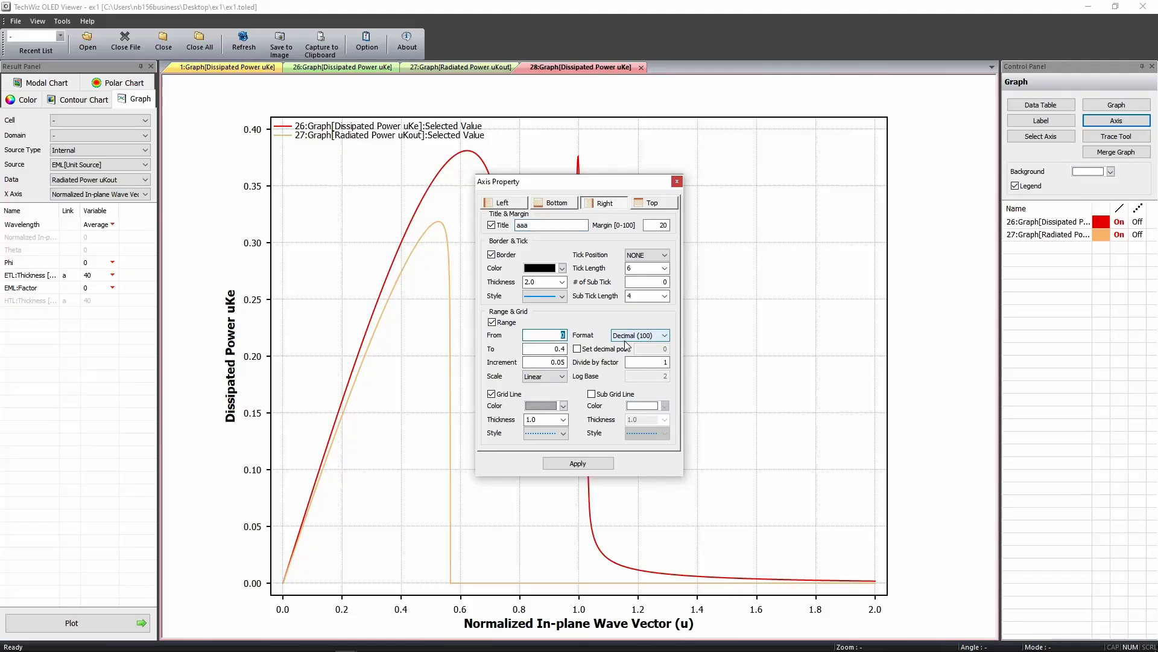
{"action": "type", "text": "0.1"}
{"action": "key", "text": "Tab"}
{"action": "type", "text": "0"}
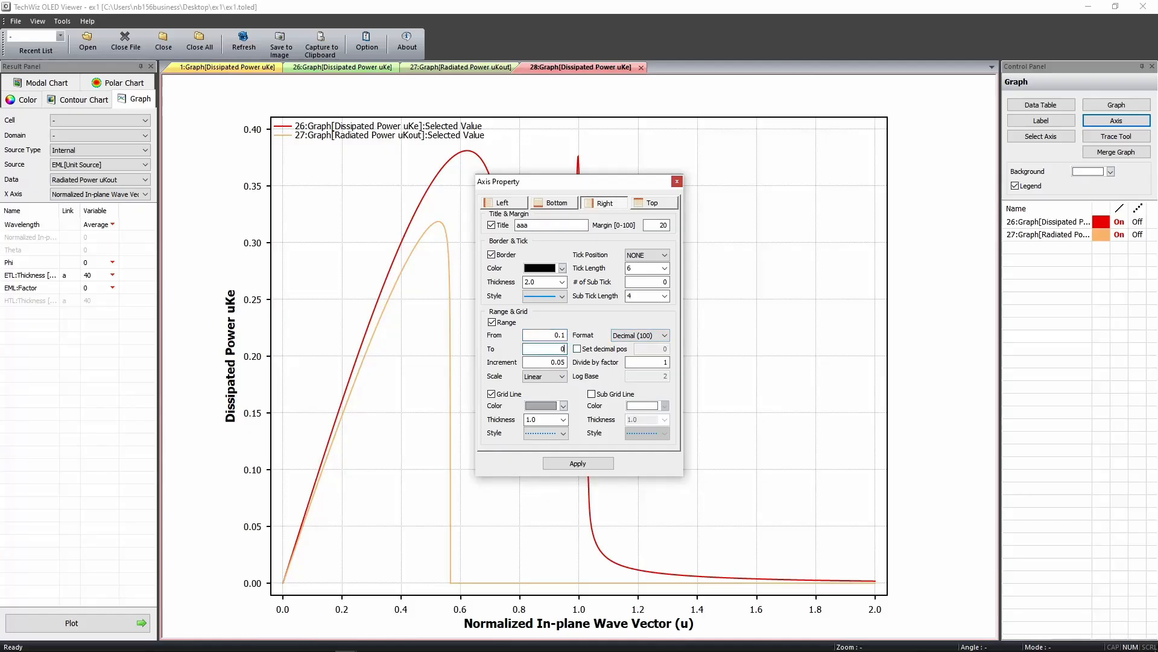
{"action": "type", "text": ".3"}
Start the merged graph's top axis range at 1 and apply the axis properties
{"action": "left_click", "coordinate": [653, 204]}
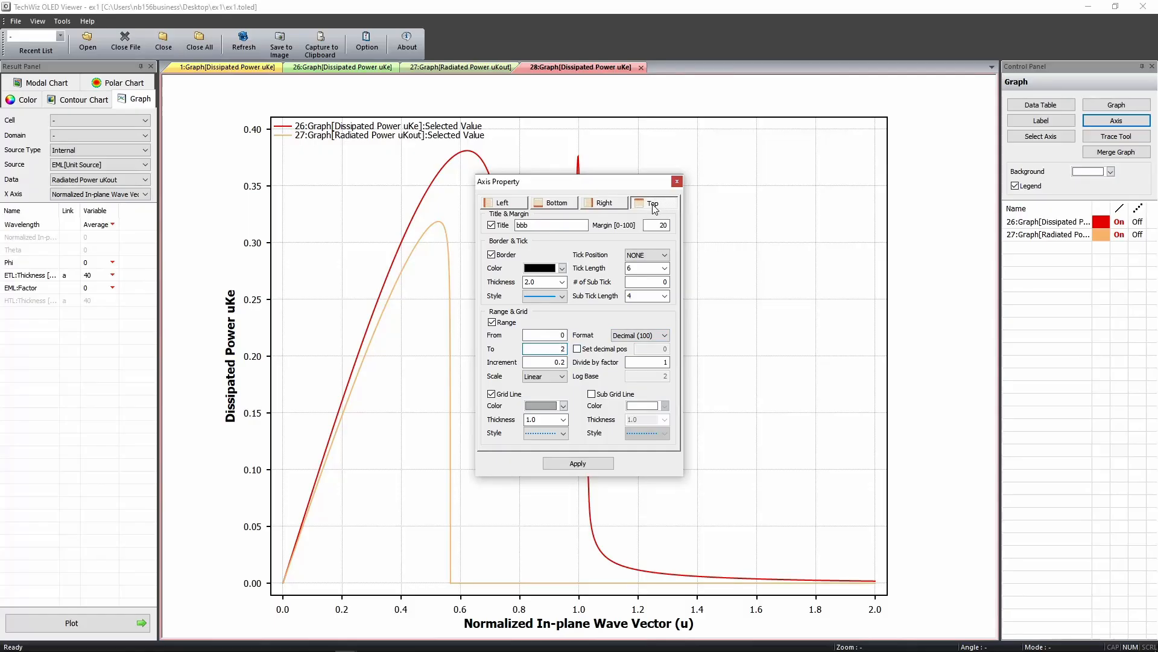
{"action": "left_click_drag", "start_coordinate": [546, 337], "coordinate": [597, 336]}
{"action": "type", "text": "1"}
{"action": "left_click", "coordinate": [596, 466]}
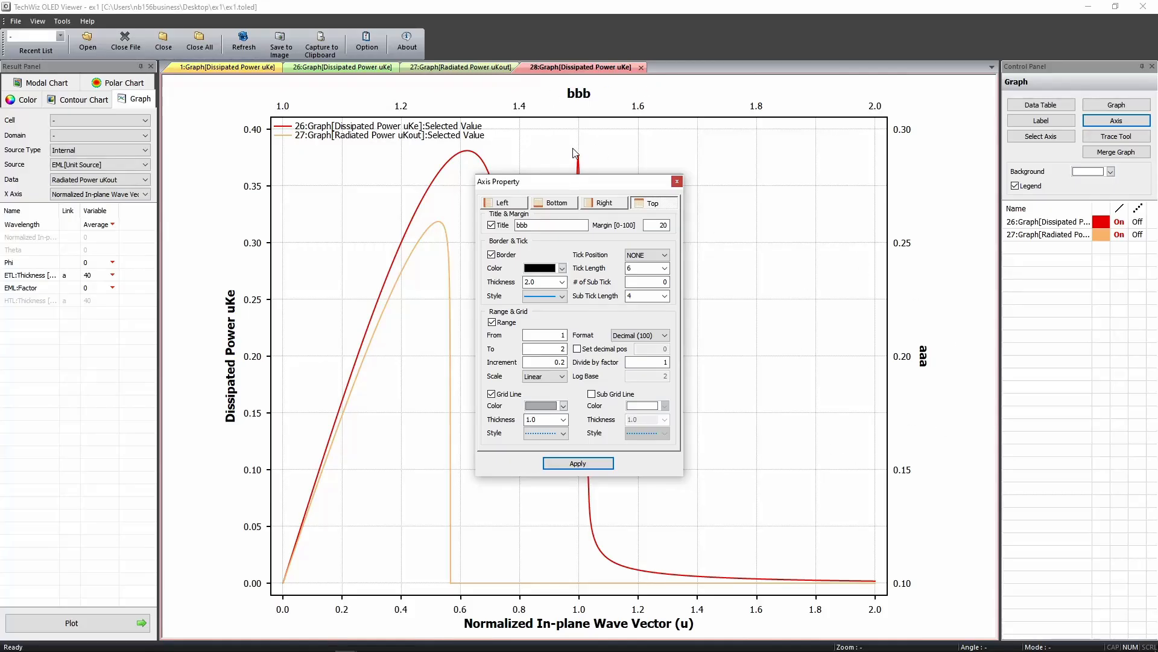
{"action": "left_click", "coordinate": [676, 182]}
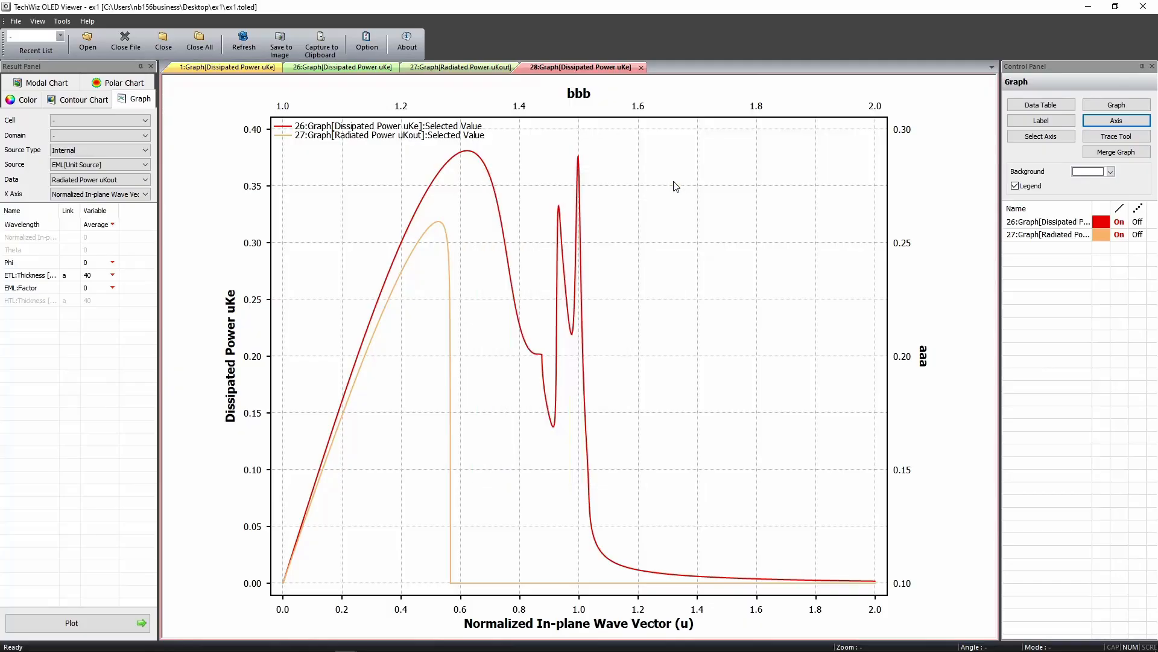
Assign the Dissipated Power curve to the top X axis and the right Y axis of the merged graph
{"action": "left_click", "coordinate": [1022, 139]}
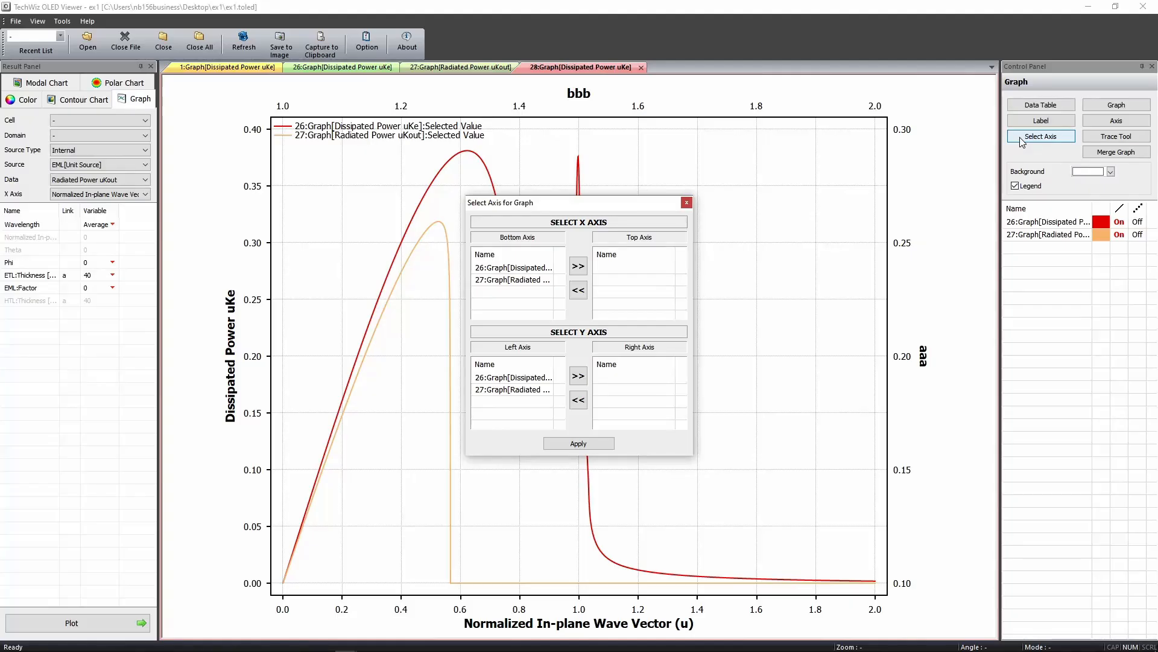
{"action": "left_click", "coordinate": [517, 270]}
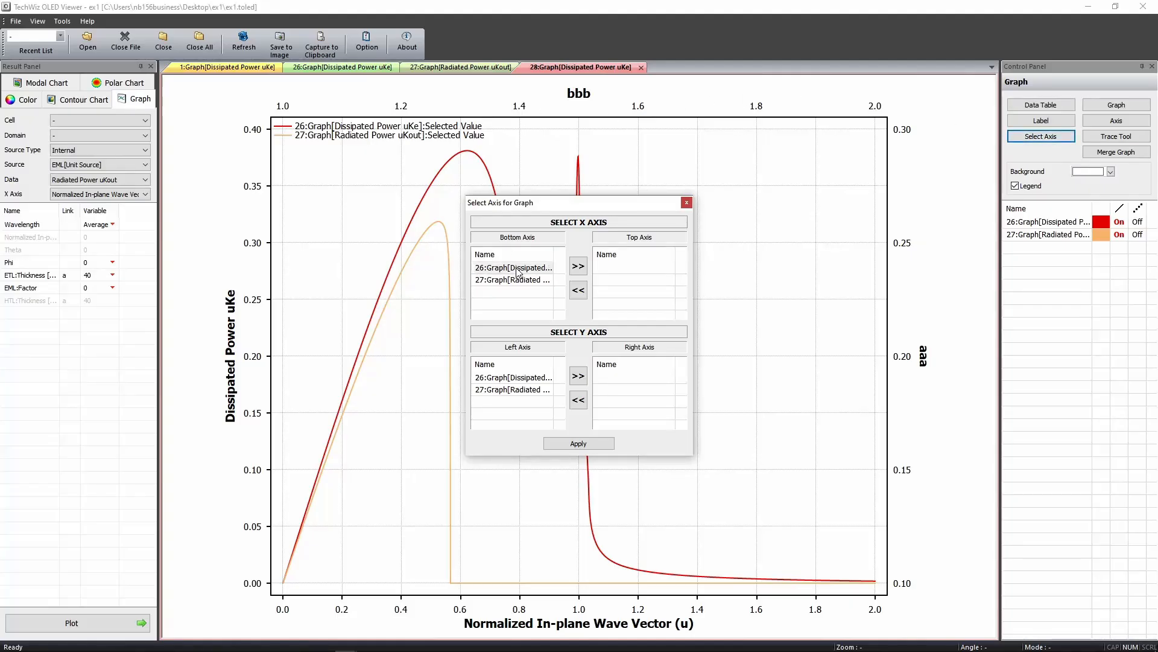
{"action": "left_click", "coordinate": [578, 265]}
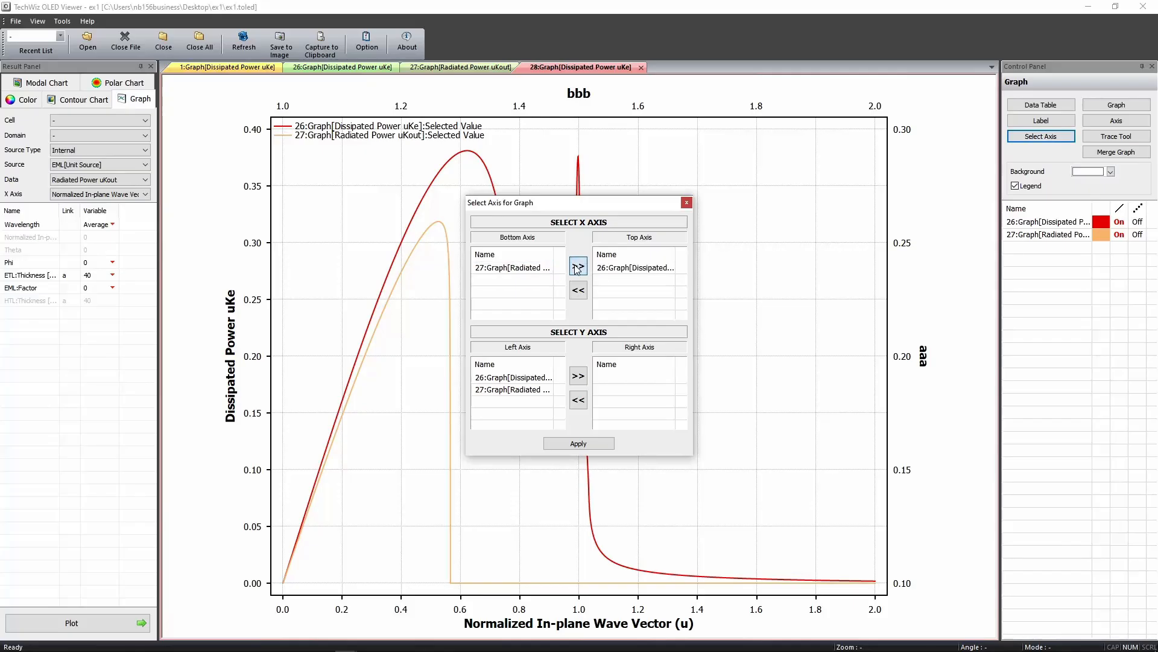
{"action": "left_click", "coordinate": [520, 377]}
{"action": "left_click", "coordinate": [578, 375]}
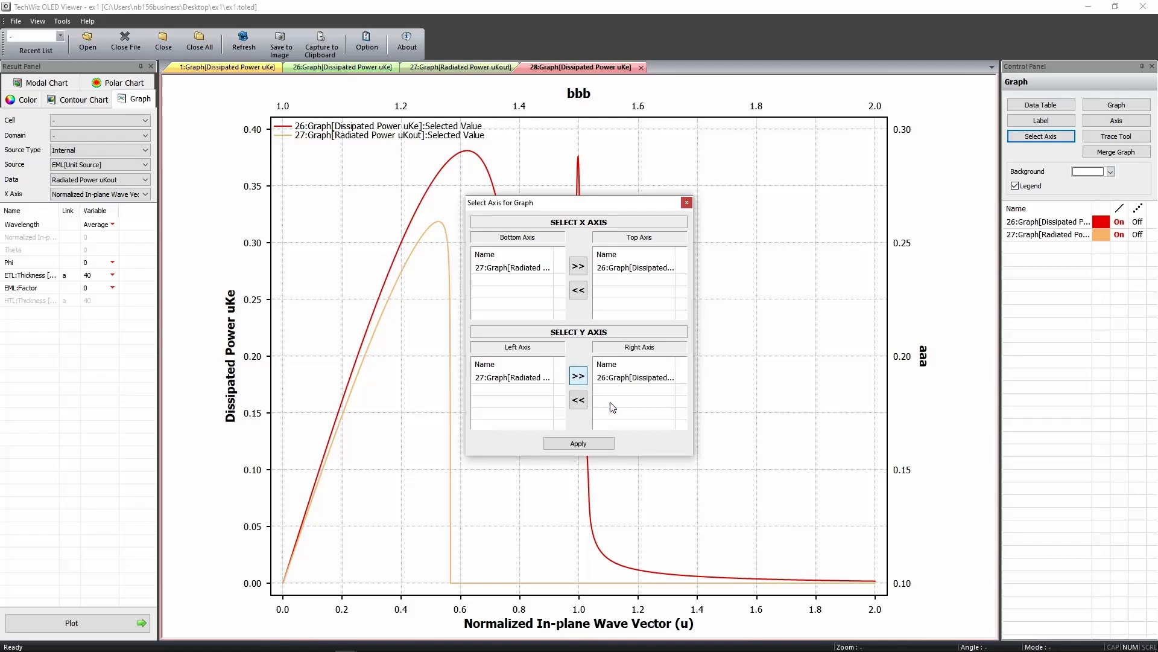
{"action": "left_click", "coordinate": [597, 447]}
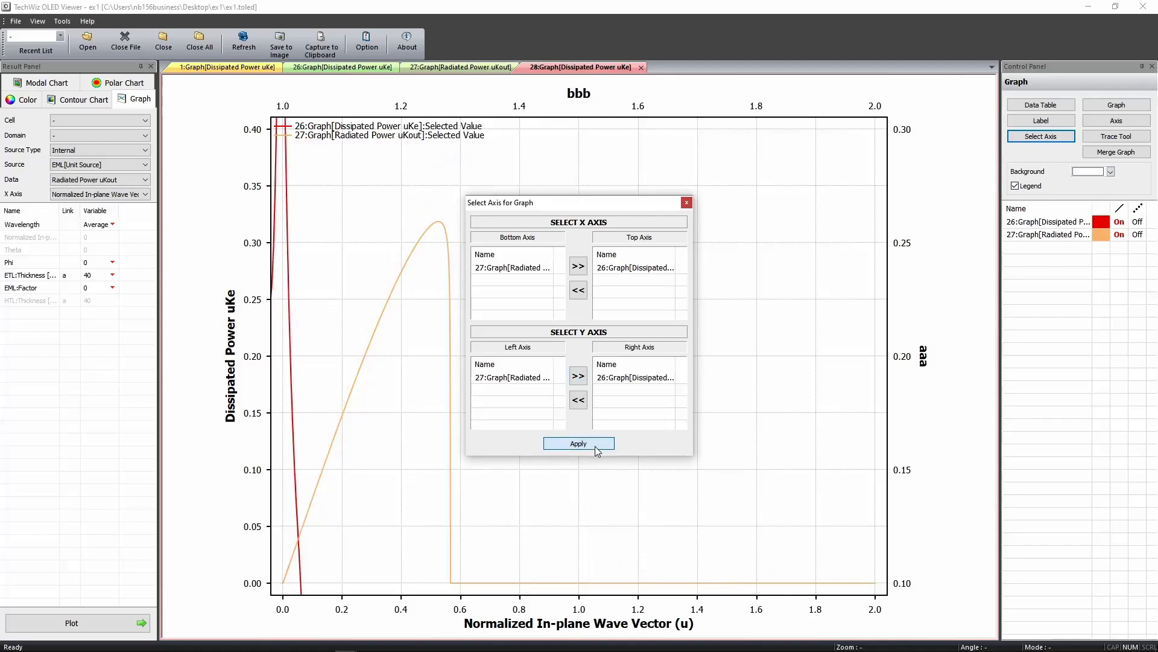
{"action": "left_click", "coordinate": [687, 203]}
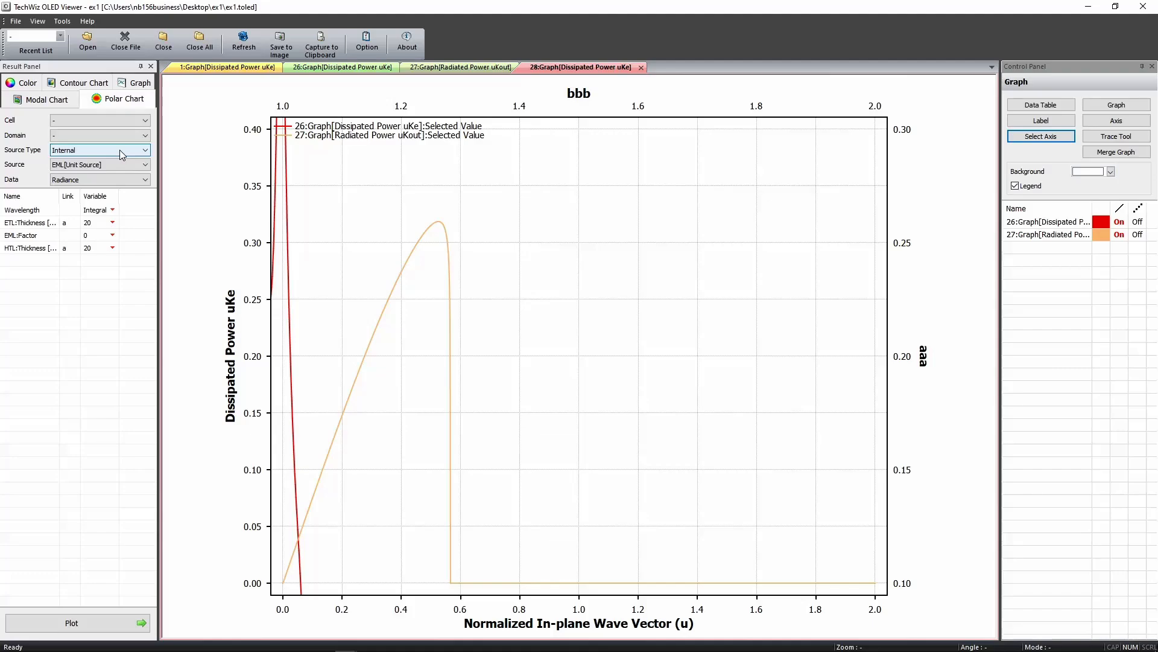
Plot a Luminance polar chart with Wavelength and EML Factor set to Variable and the ETL thickness set to 40
{"action": "left_click", "coordinate": [116, 179]}
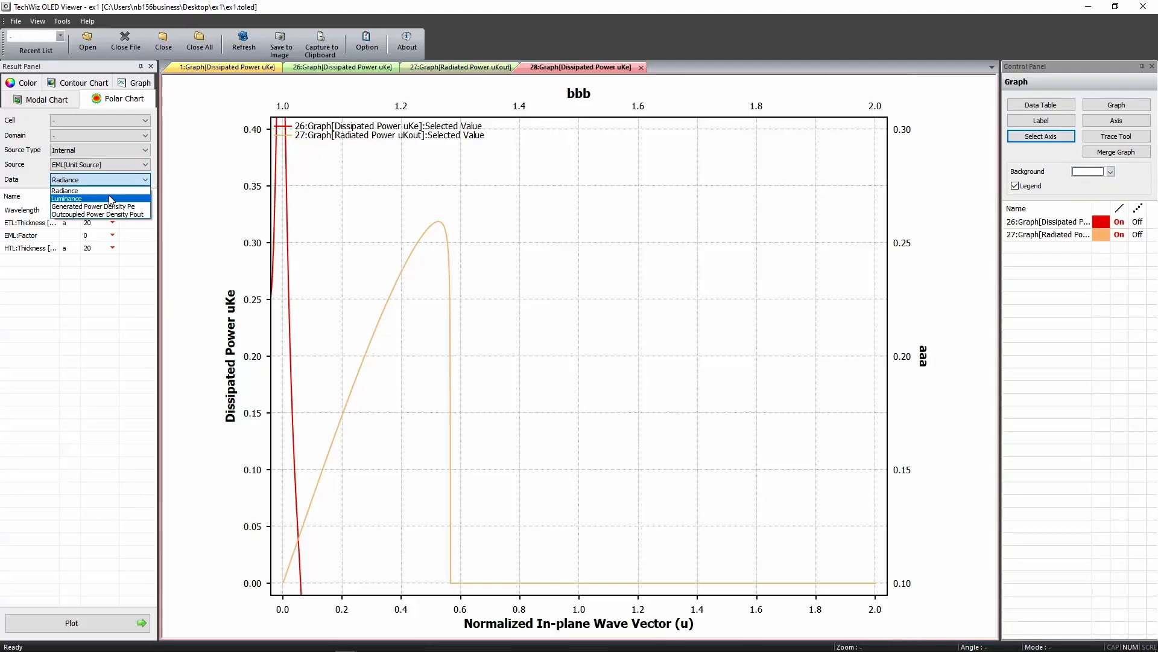
{"action": "left_click", "coordinate": [110, 199]}
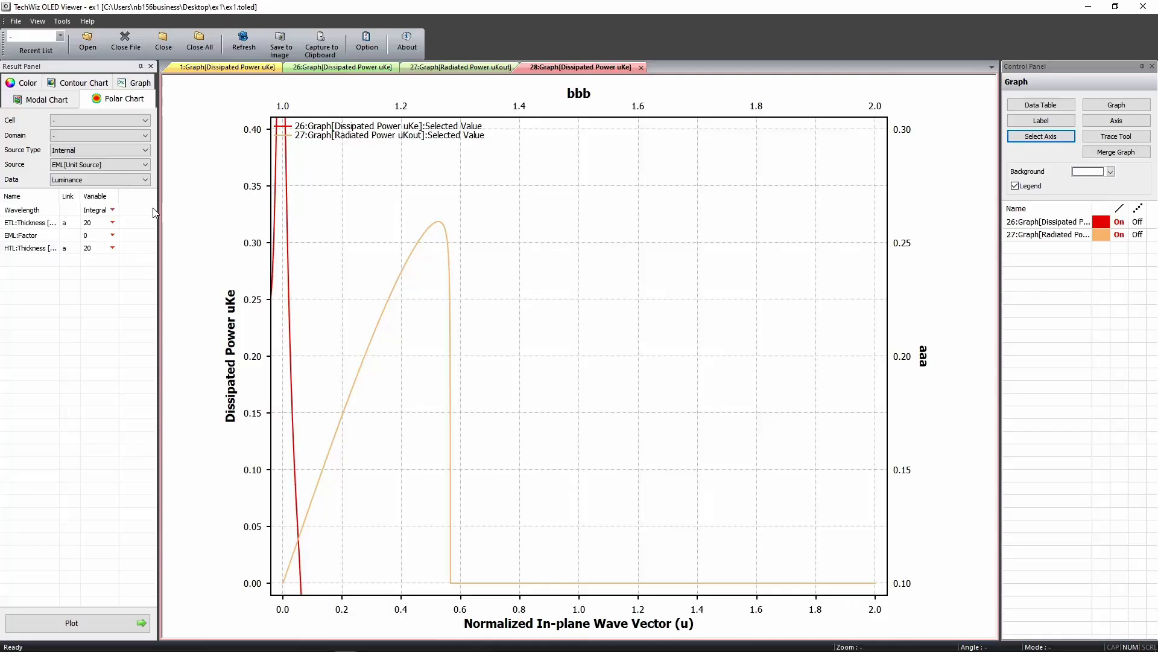
{"action": "left_click", "coordinate": [113, 210]}
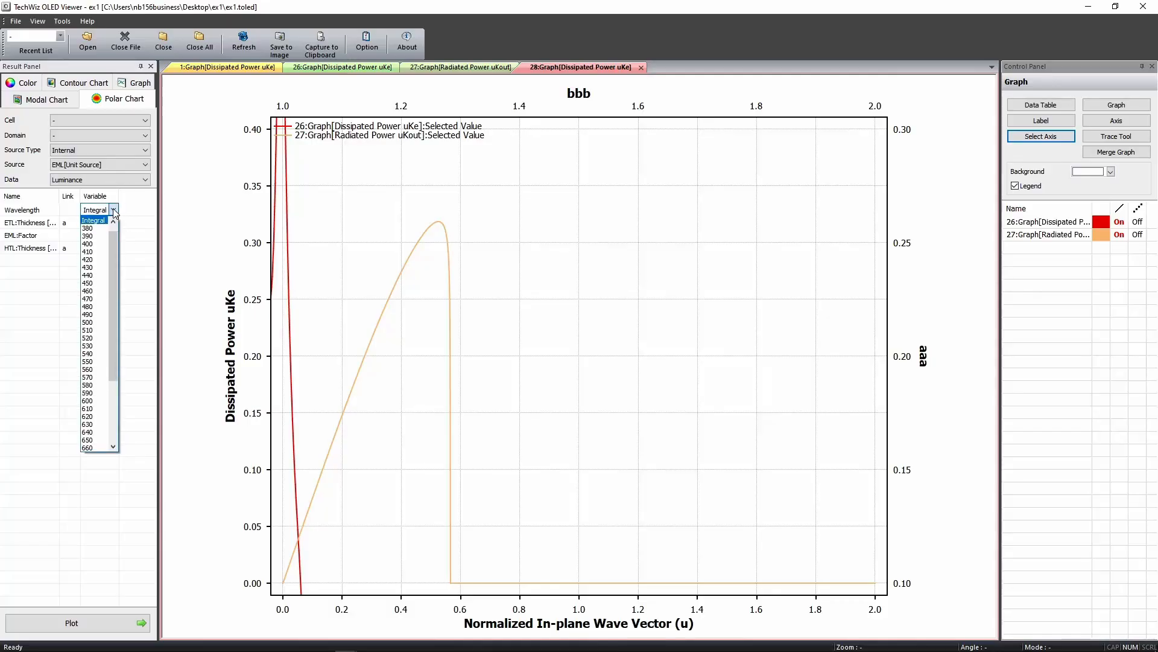
{"action": "left_click", "coordinate": [103, 221]}
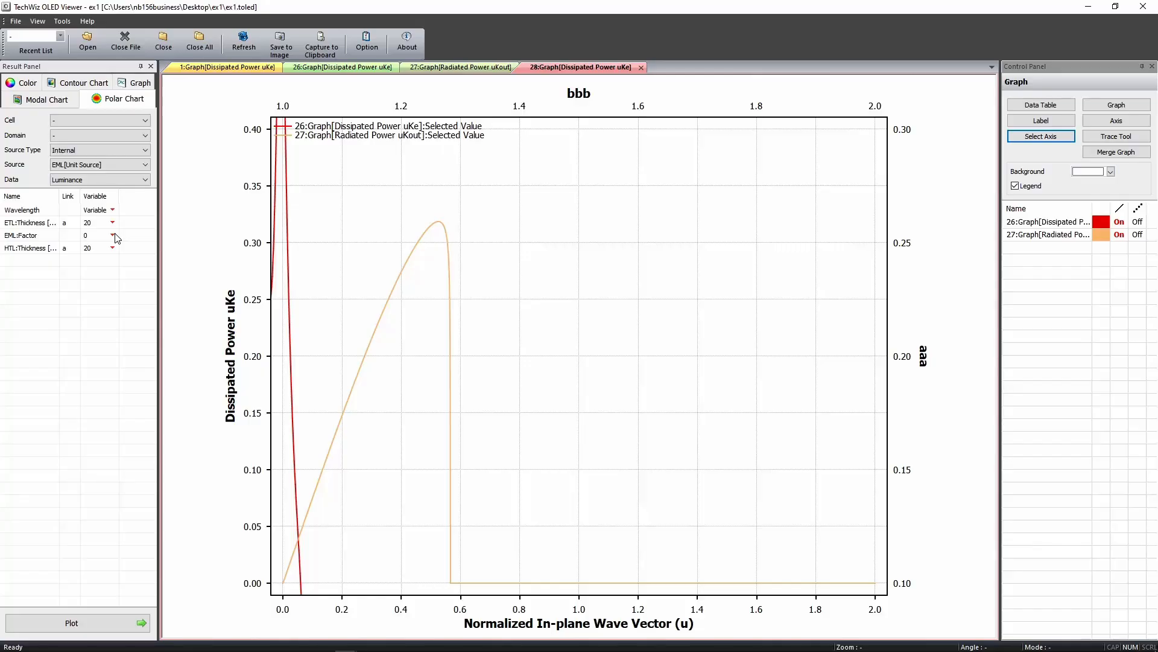
{"action": "left_click", "coordinate": [113, 235]}
{"action": "left_click", "coordinate": [115, 247]}
{"action": "left_click", "coordinate": [114, 229]}
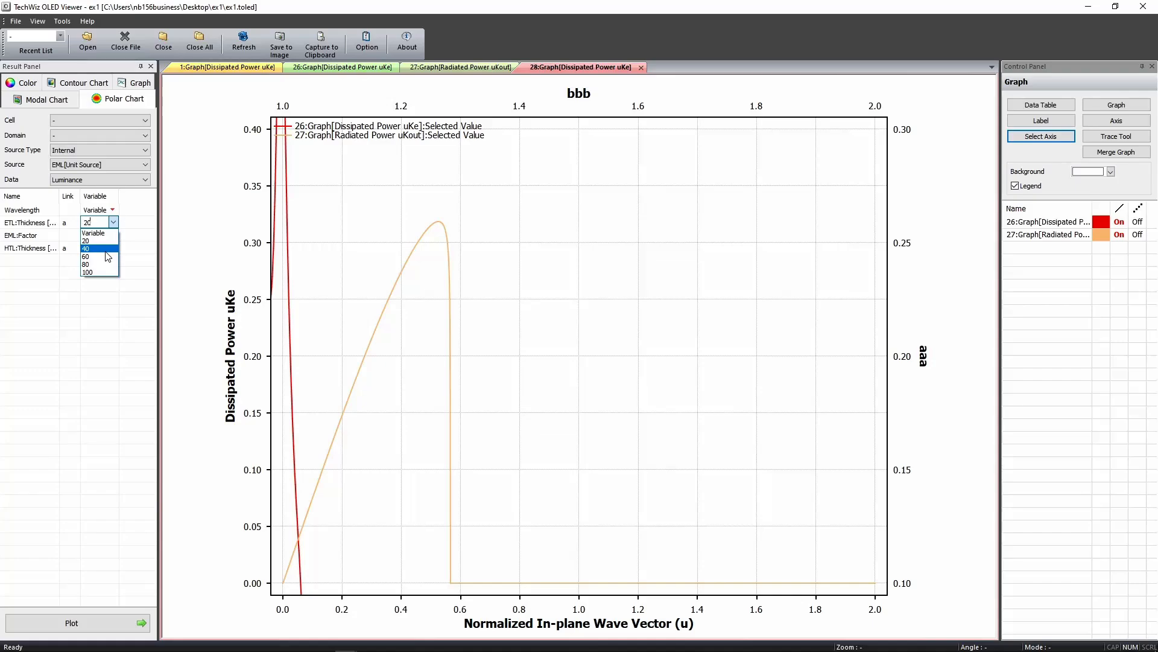
{"action": "left_click", "coordinate": [106, 249]}
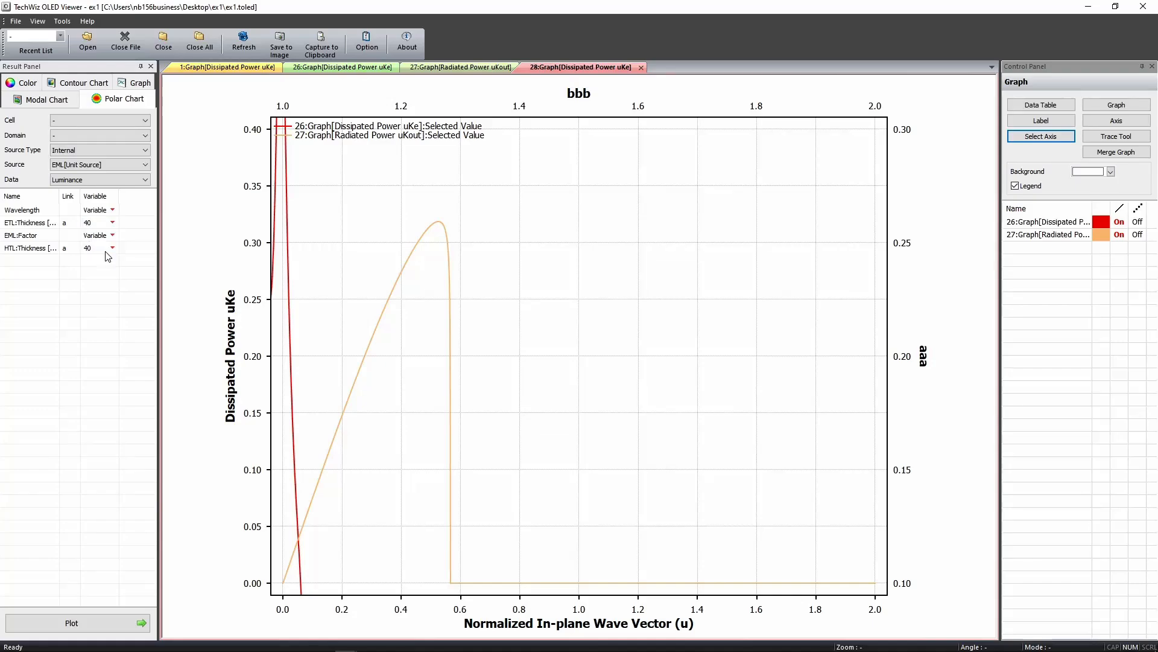
{"action": "left_click", "coordinate": [84, 629]}
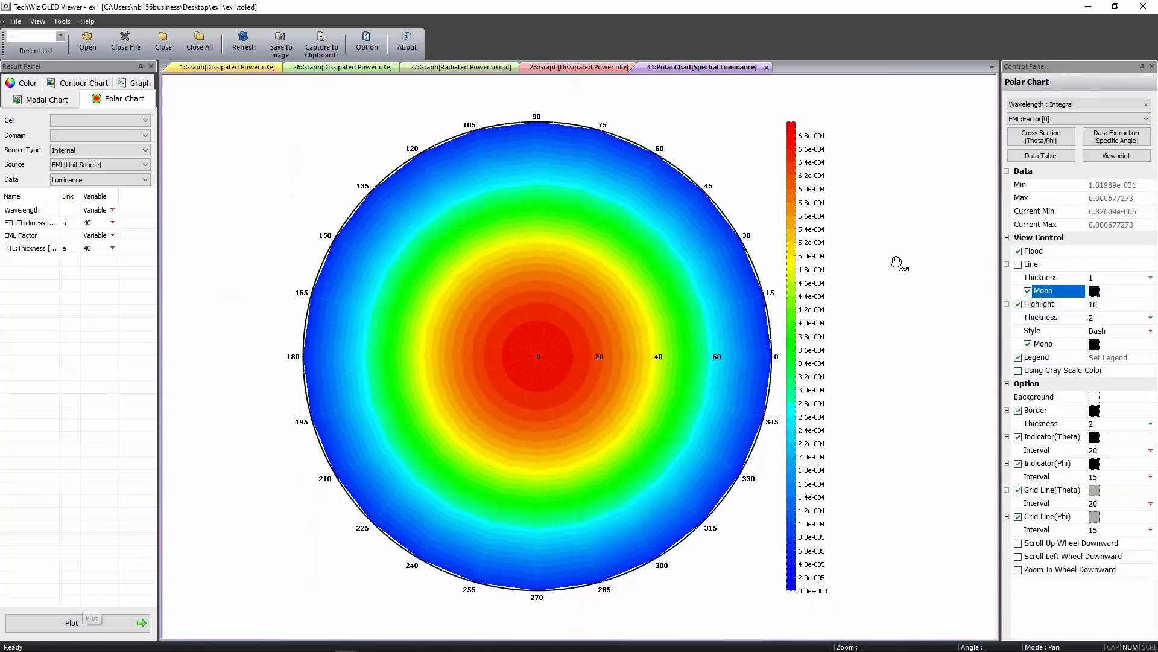
Examine the wavelength and EML Factor choices available for the polar chart
{"action": "left_click", "coordinate": [1063, 107]}
{"action": "left_click", "coordinate": [1063, 106]}
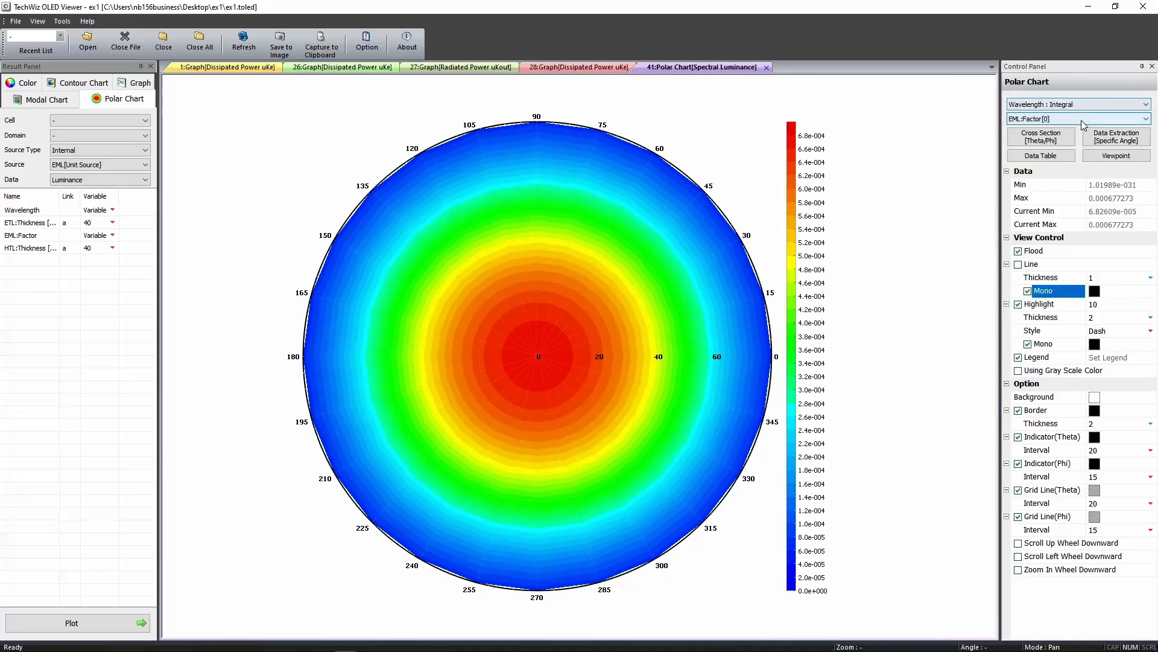
{"action": "left_click", "coordinate": [1082, 120]}
{"action": "left_click", "coordinate": [1081, 121]}
{"action": "scroll", "coordinate": [1081, 120], "scroll_direction": "down", "scroll_amount": 2}
{"action": "scroll", "coordinate": [1081, 120], "scroll_direction": "up", "scroll_amount": 2}
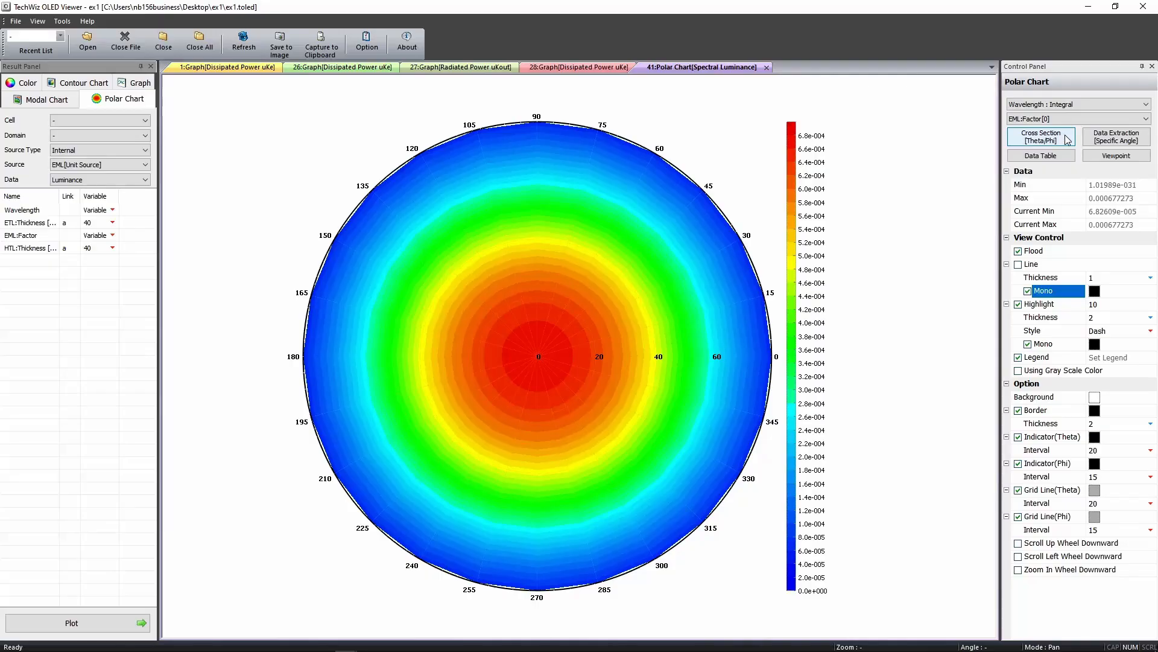
Extract a graph cross section of the polar chart at Phi 136 deg for all variables
{"action": "left_click", "coordinate": [1067, 139]}
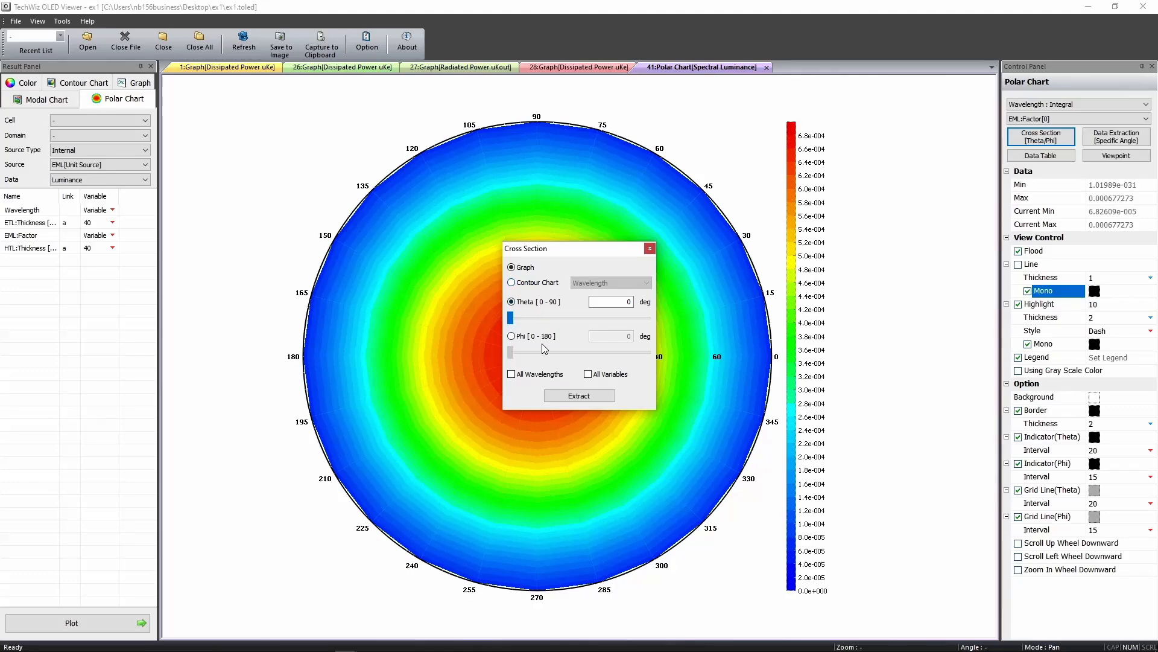
{"action": "mouse_move", "coordinate": [511, 317]}
{"action": "left_mouse_down"}
{"action": "mouse_move", "coordinate": [580, 317]}
{"action": "mouse_move", "coordinate": [504, 317]}
{"action": "left_mouse_up"}
{"action": "left_click_drag", "start_coordinate": [620, 302], "coordinate": [649, 304]}
{"action": "left_click", "coordinate": [519, 336]}
{"action": "left_click_drag", "start_coordinate": [519, 352], "coordinate": [617, 354]}
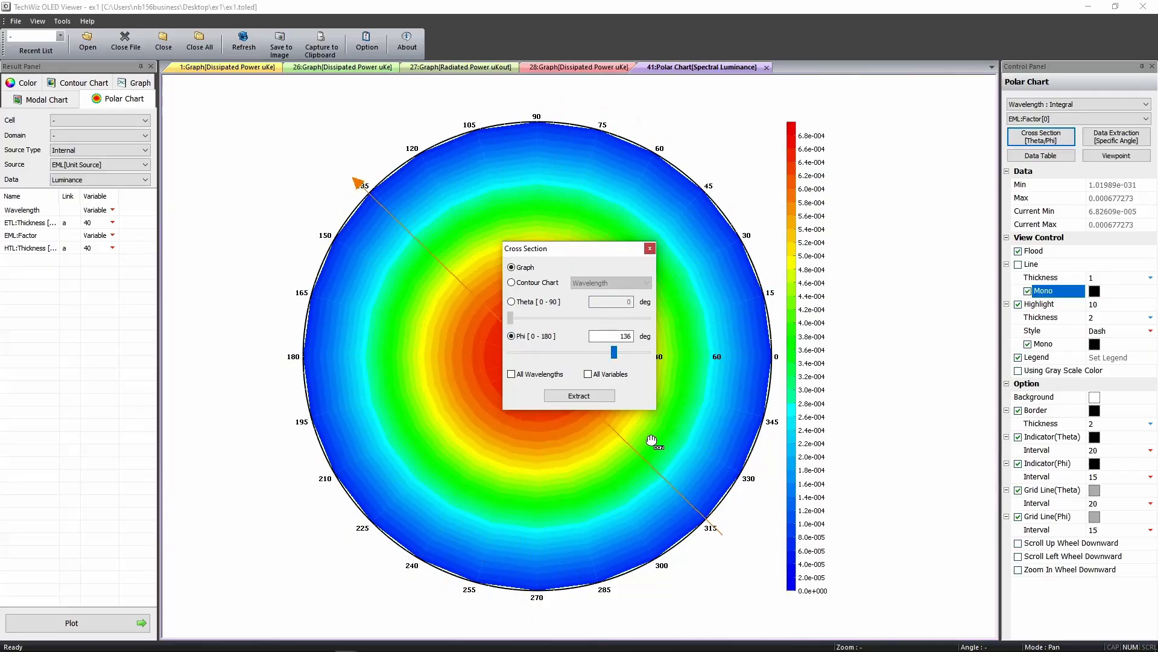
{"action": "left_click", "coordinate": [595, 379]}
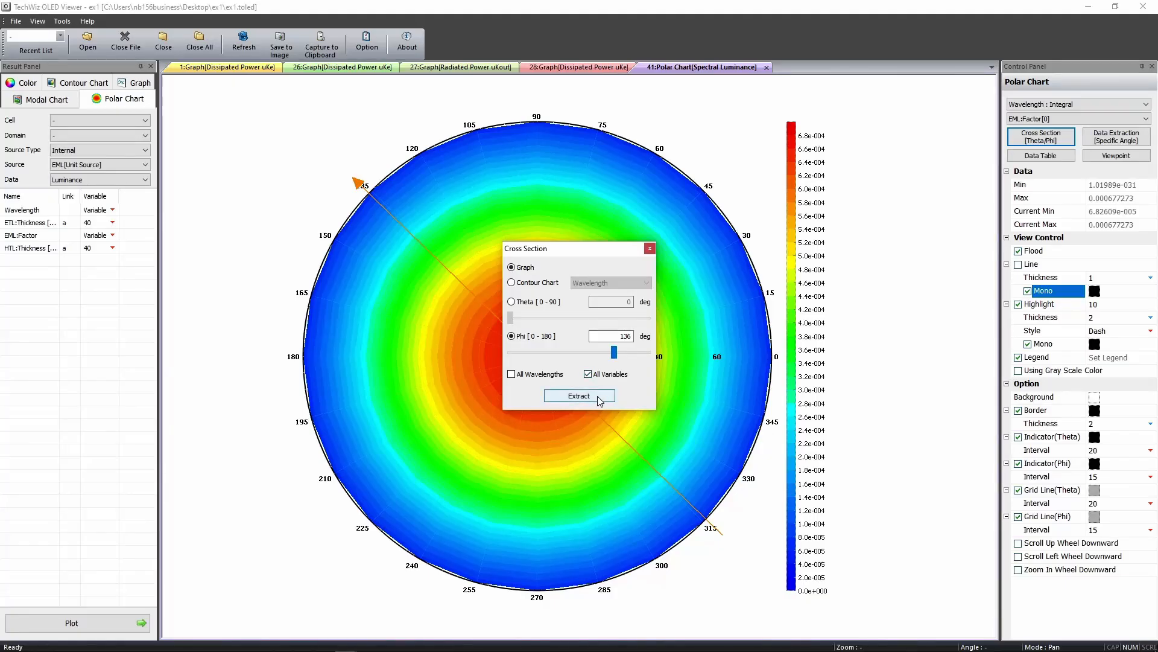
{"action": "left_click", "coordinate": [578, 395]}
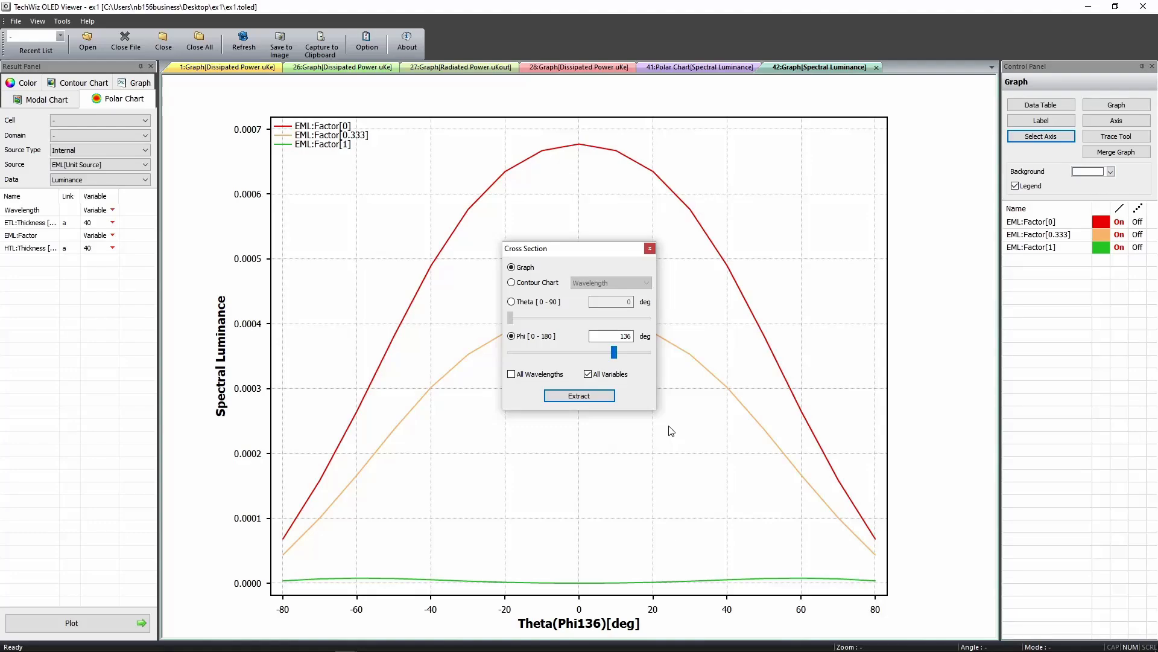
{"action": "left_click", "coordinate": [650, 248]}
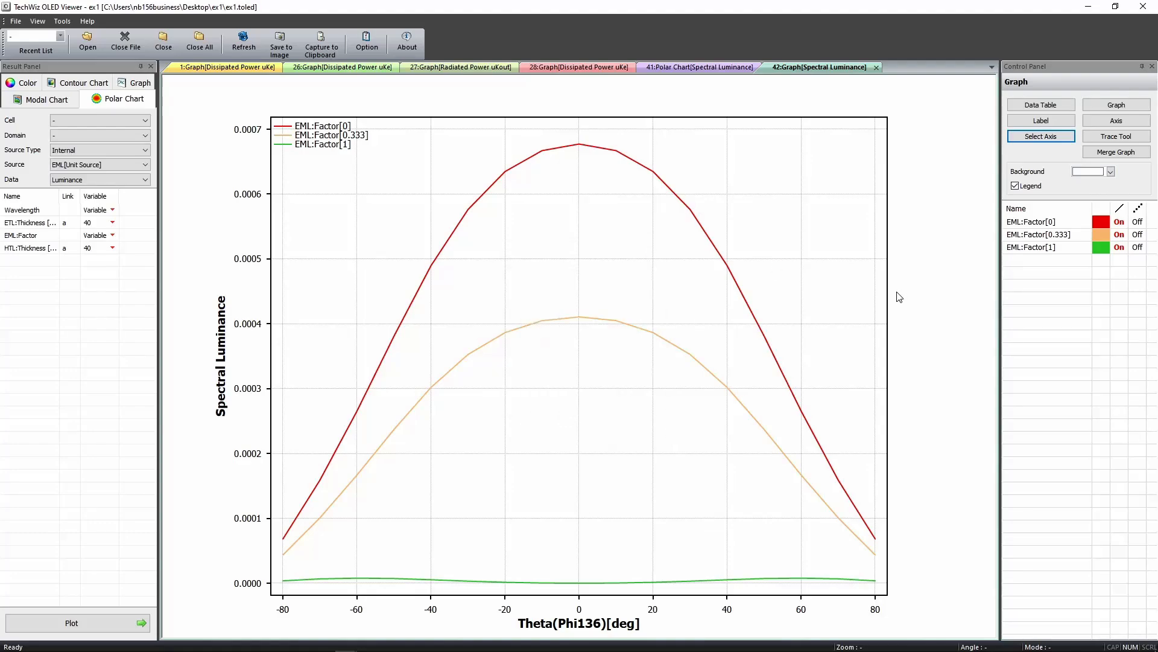
Add the angle pairs Theta 54, Phi 59 and Theta 3, Phi 126 to the polar chart's data extraction list
{"action": "left_click", "coordinate": [700, 67]}
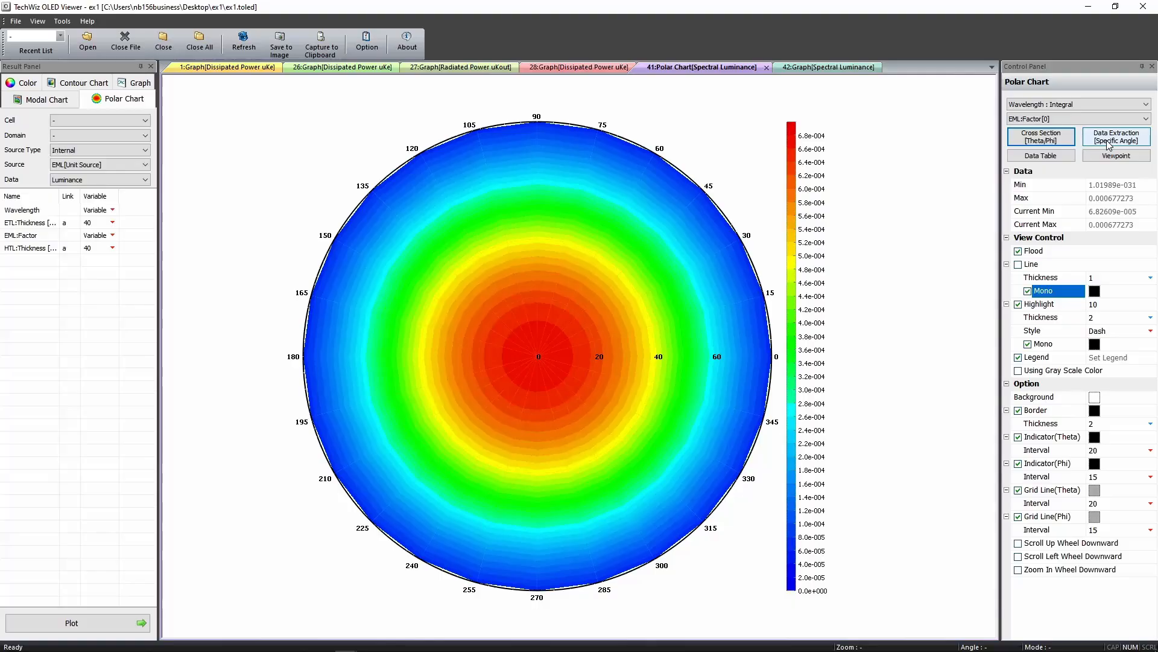
{"action": "left_click", "coordinate": [1109, 143]}
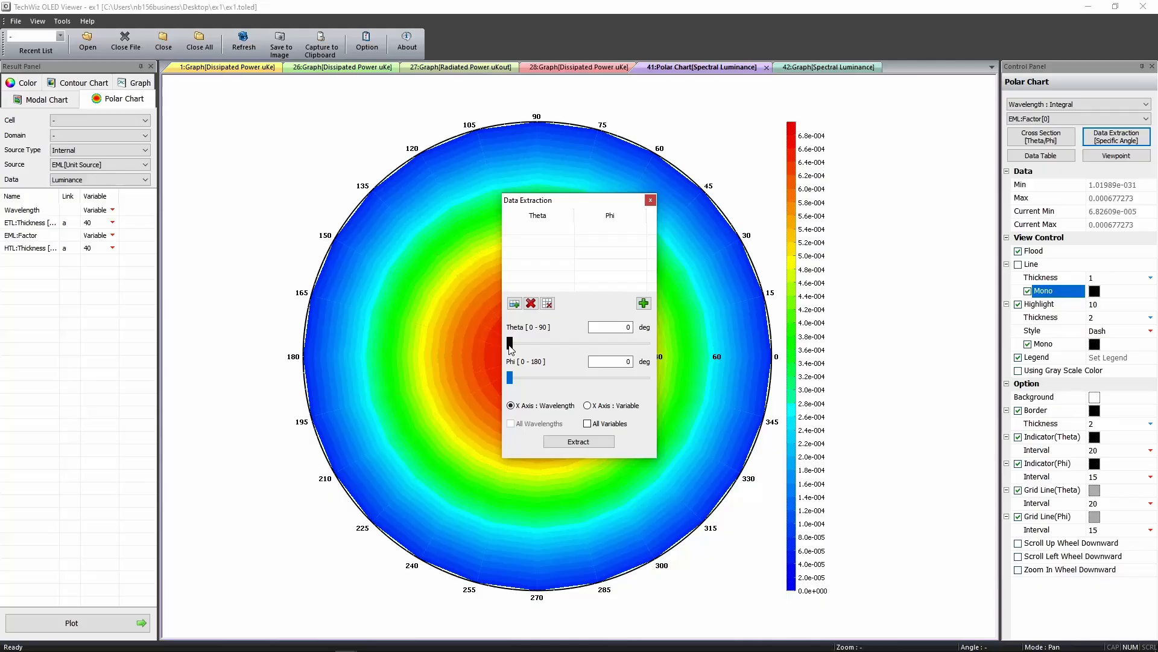
{"action": "left_click_drag", "start_coordinate": [510, 344], "coordinate": [592, 343]}
{"action": "left_click_drag", "start_coordinate": [510, 378], "coordinate": [555, 379]}
{"action": "left_click", "coordinate": [643, 303]}
{"action": "left_click_drag", "start_coordinate": [592, 343], "coordinate": [606, 377]}
{"action": "left_click", "coordinate": [643, 303]}
Extract the listed angles against wavelength for all variables as a graph and close the data extraction dialog
{"action": "left_click", "coordinate": [587, 424]}
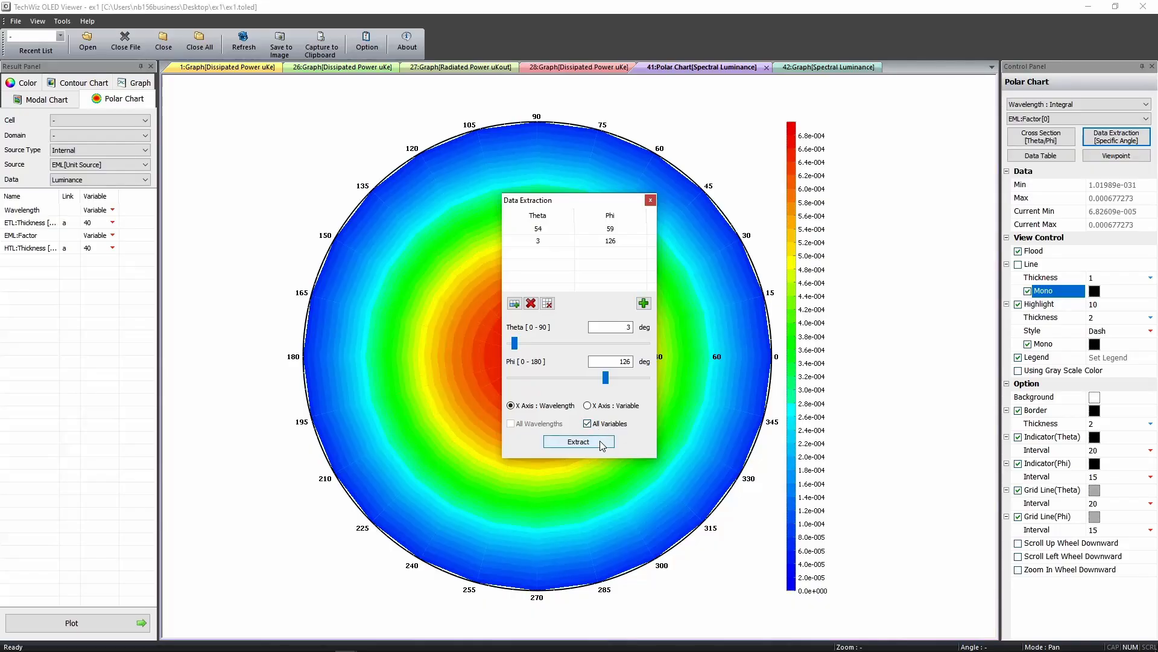
{"action": "left_click", "coordinate": [601, 444]}
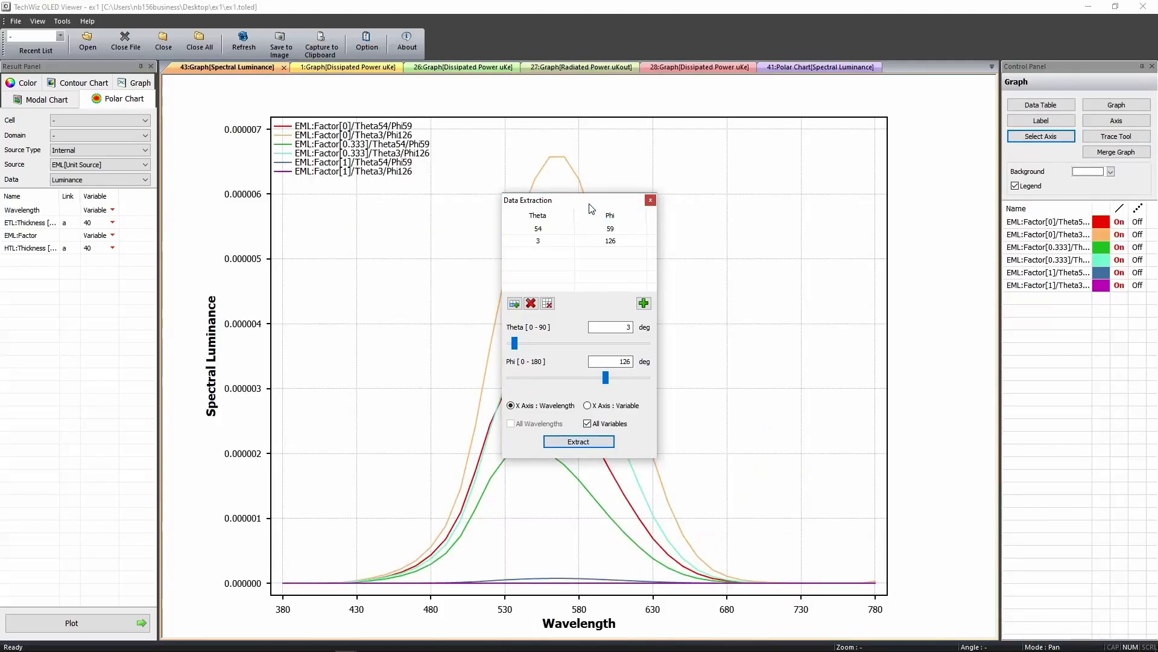
{"action": "left_click_drag", "start_coordinate": [590, 208], "coordinate": [799, 204]}
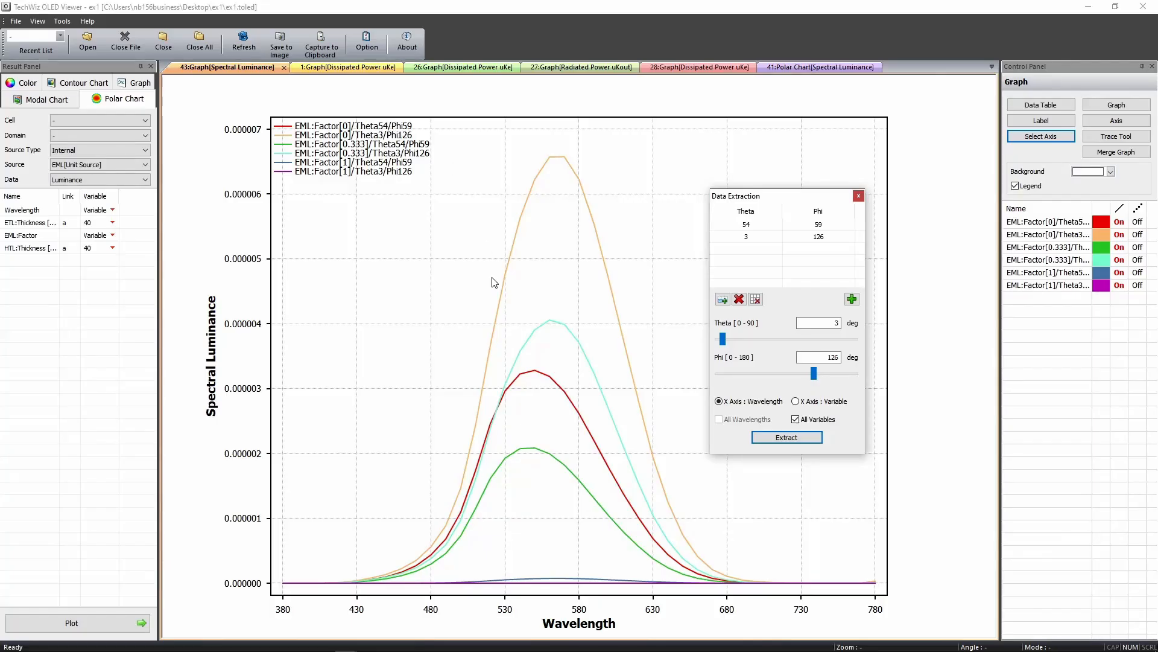
{"action": "left_click", "coordinate": [859, 196]}
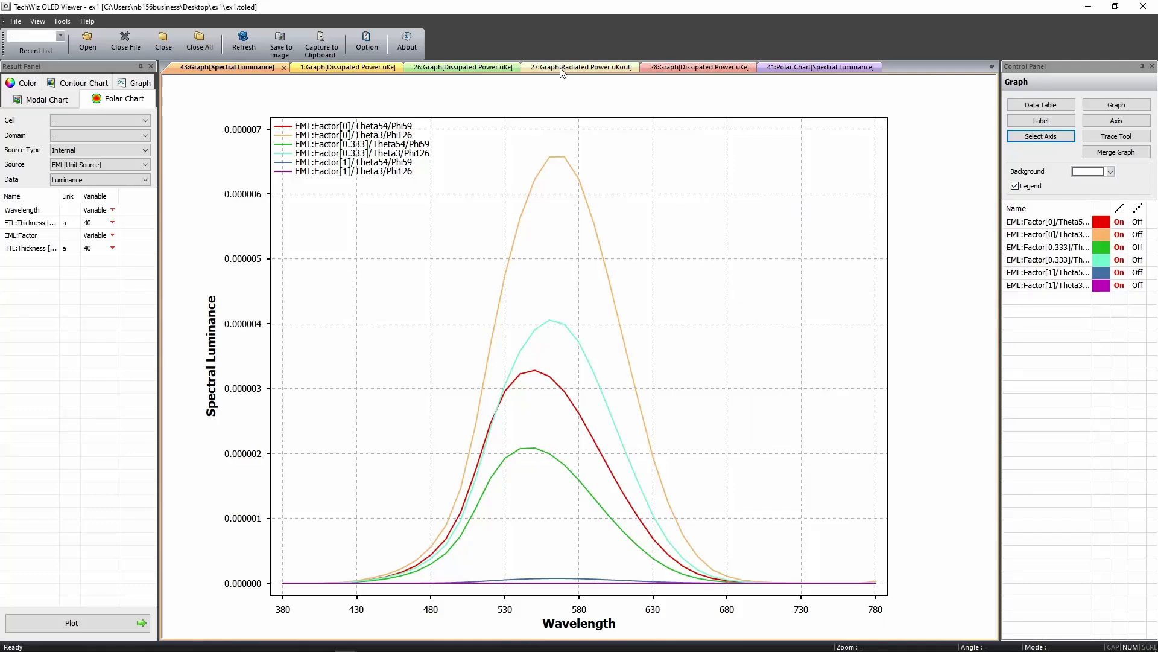
View the data table of the Spectral Luminance polar chart and close it
{"action": "left_click", "coordinate": [816, 62]}
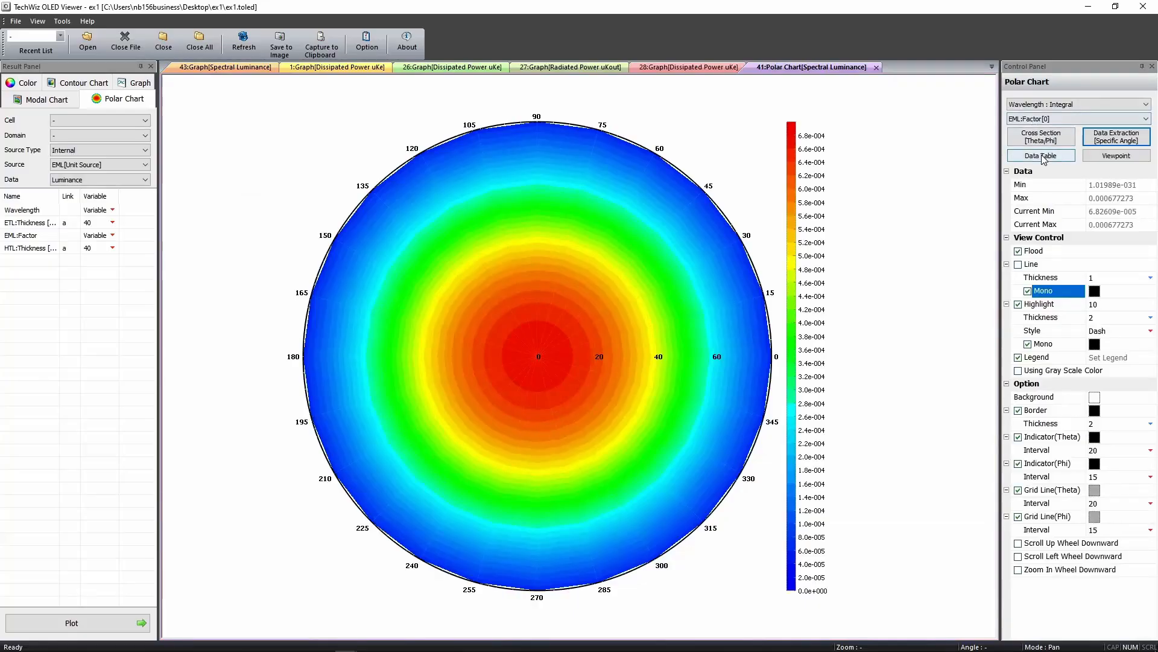
{"action": "left_click", "coordinate": [1041, 156]}
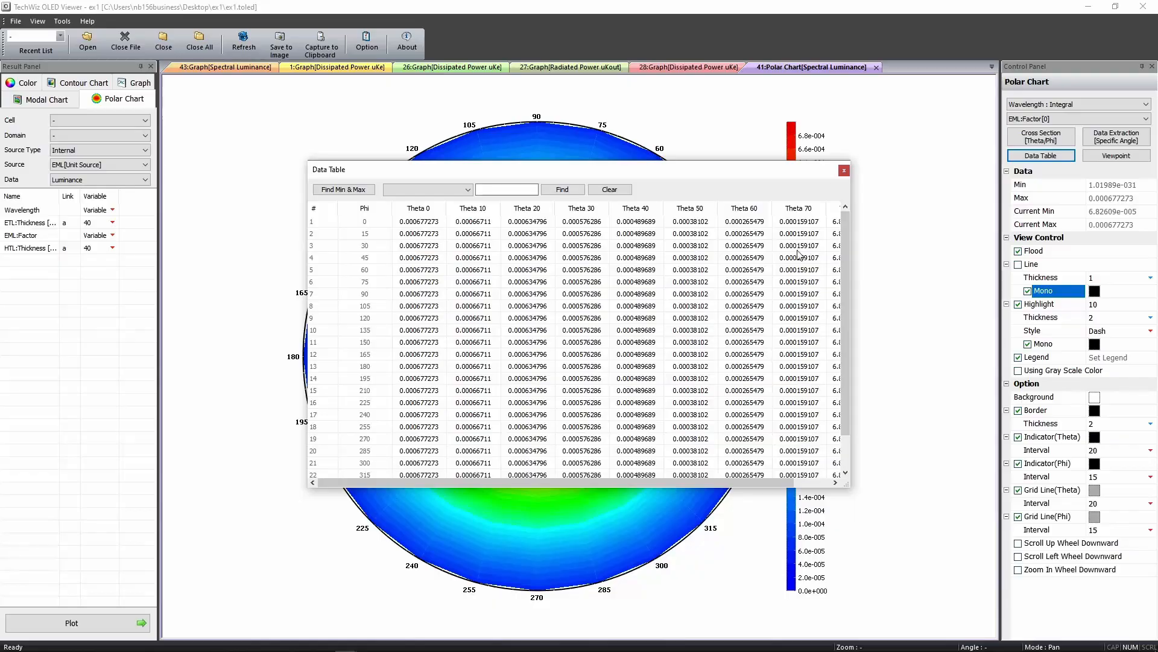
{"action": "left_click", "coordinate": [844, 170]}
Zoom the polar chart out one increment from 100 in its viewpoint settings and close them
{"action": "left_click", "coordinate": [1117, 156]}
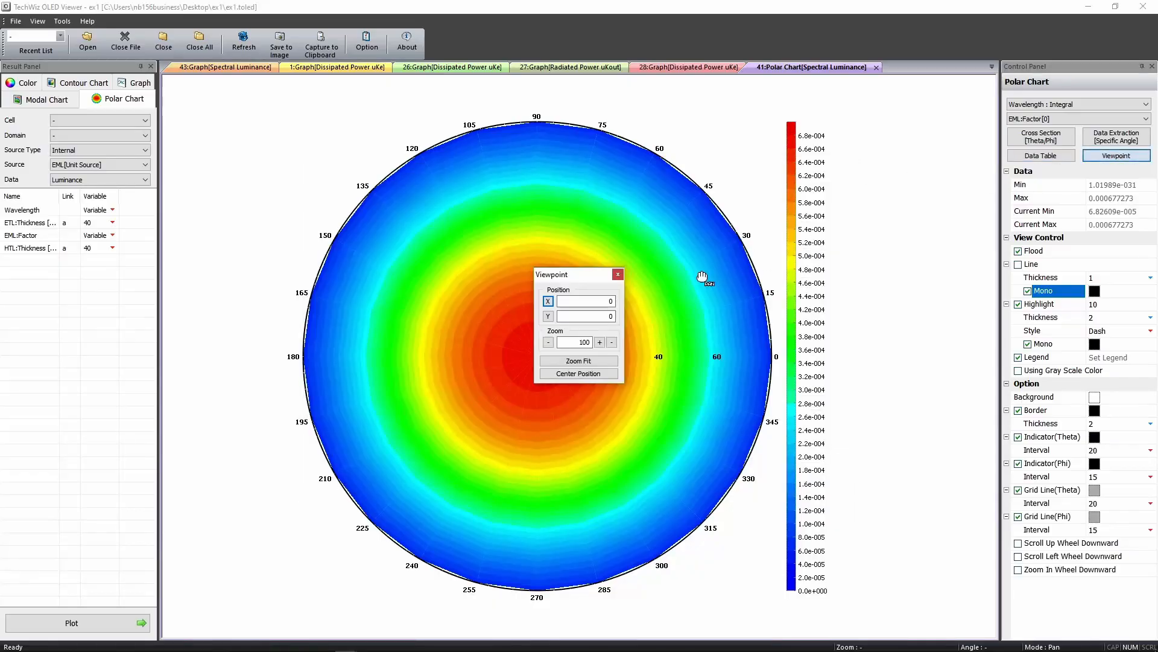
{"action": "left_click", "coordinate": [611, 342]}
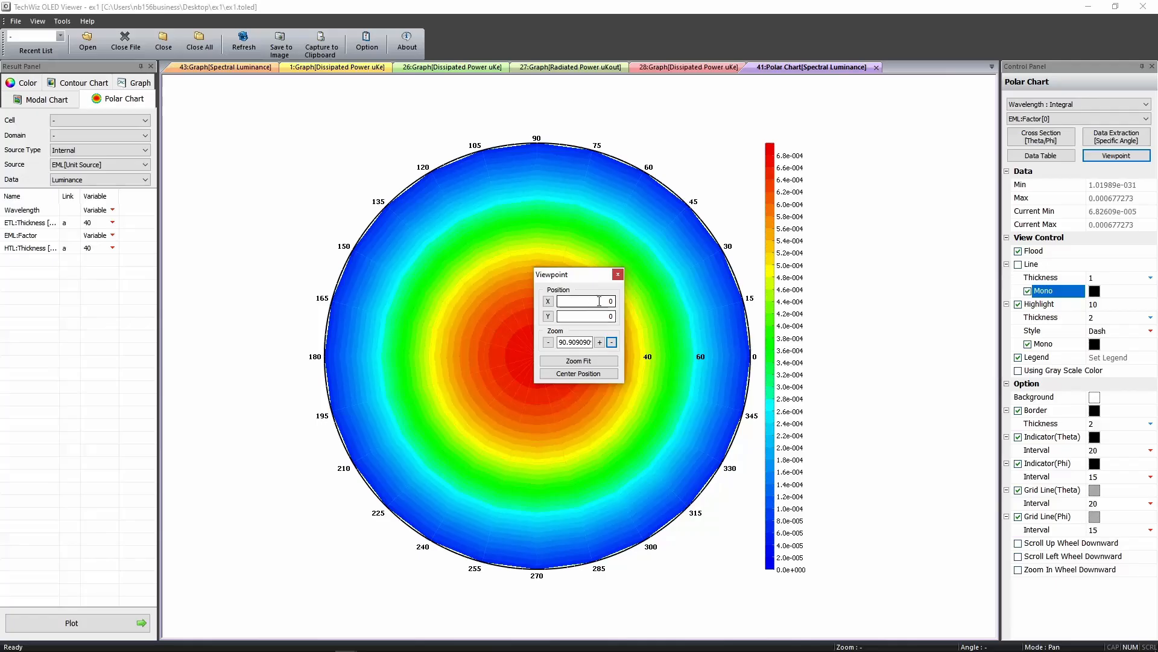
{"action": "left_click", "coordinate": [618, 276]}
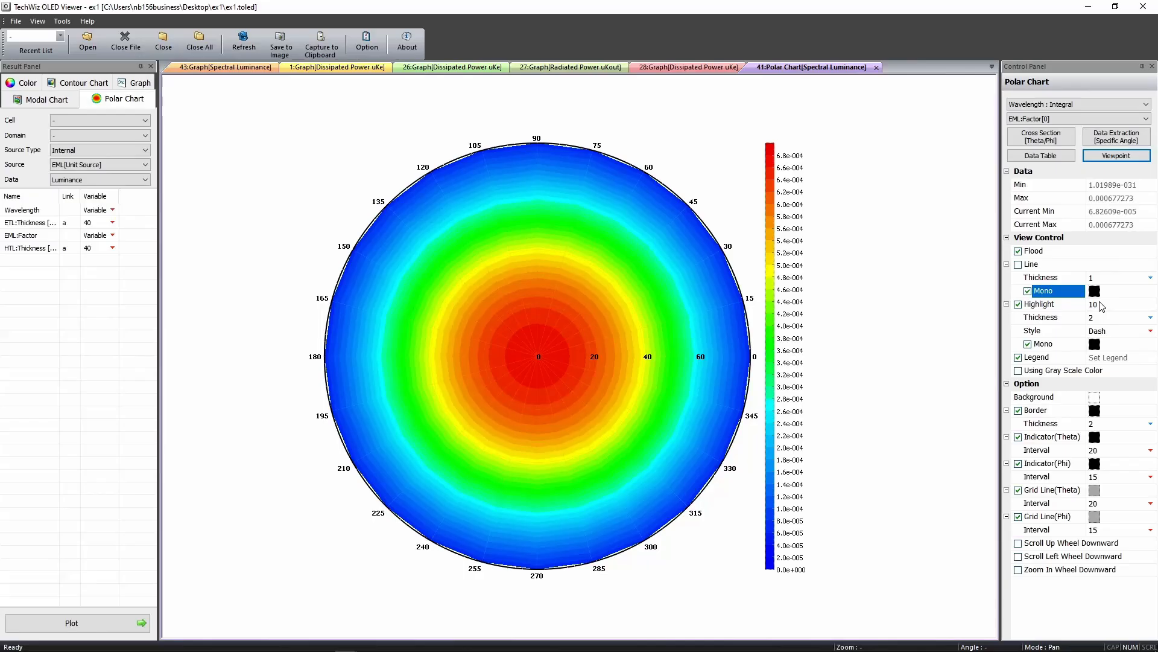
Show contour lines on the polar chart in mono red with thickness 3, and hide the lines again
{"action": "left_click", "coordinate": [1020, 265]}
{"action": "left_click", "coordinate": [1095, 291]}
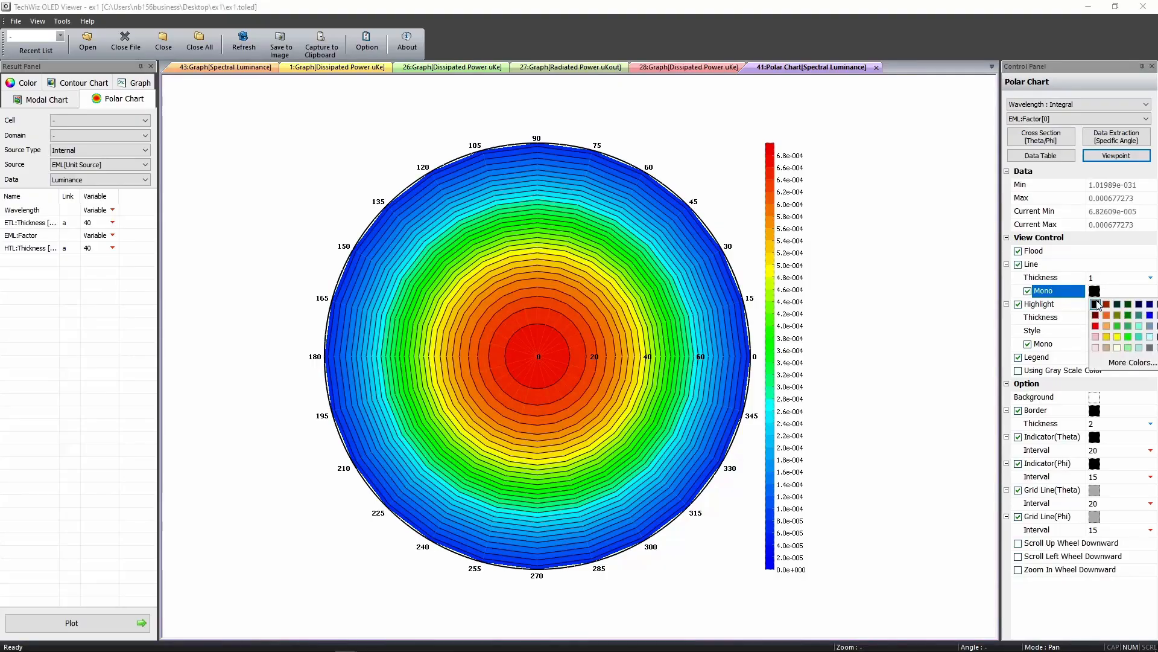
{"action": "left_click", "coordinate": [1096, 326]}
{"action": "left_click", "coordinate": [1150, 279]}
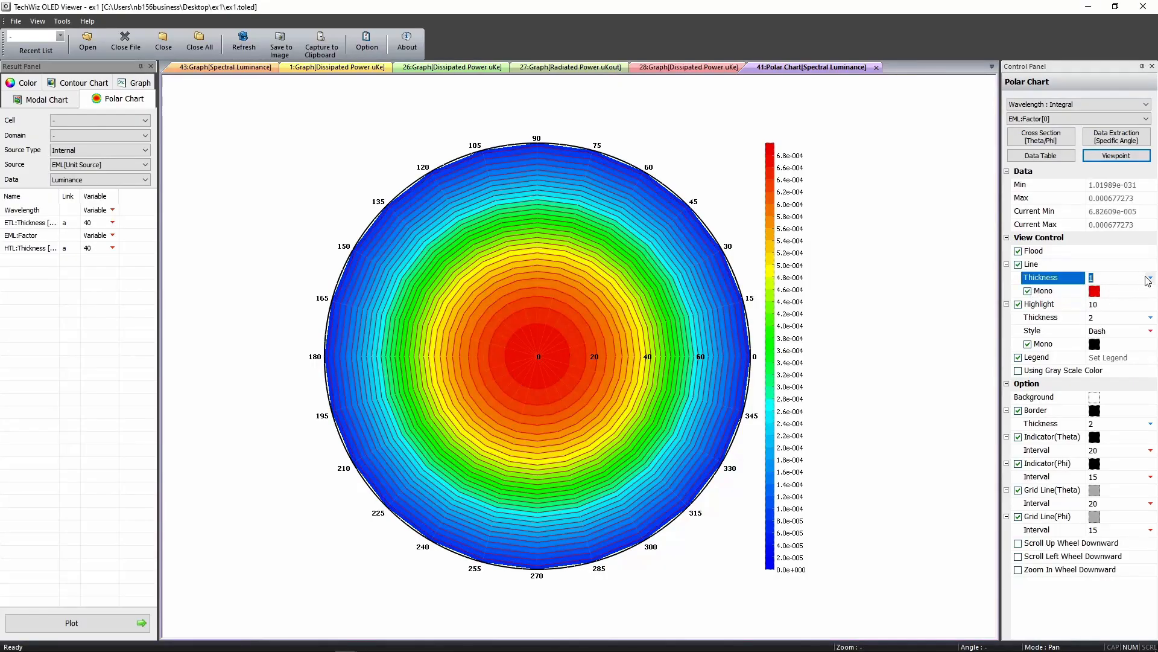
{"action": "left_click", "coordinate": [1150, 278]}
{"action": "left_click", "coordinate": [1122, 333]}
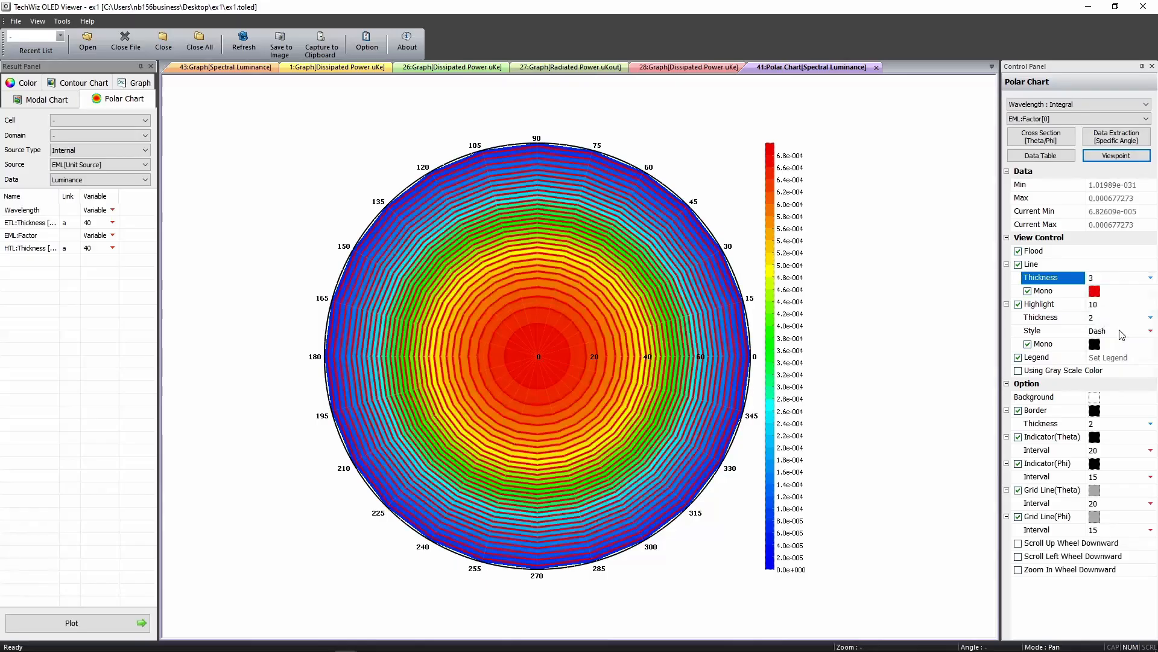
{"action": "left_click", "coordinate": [1019, 266]}
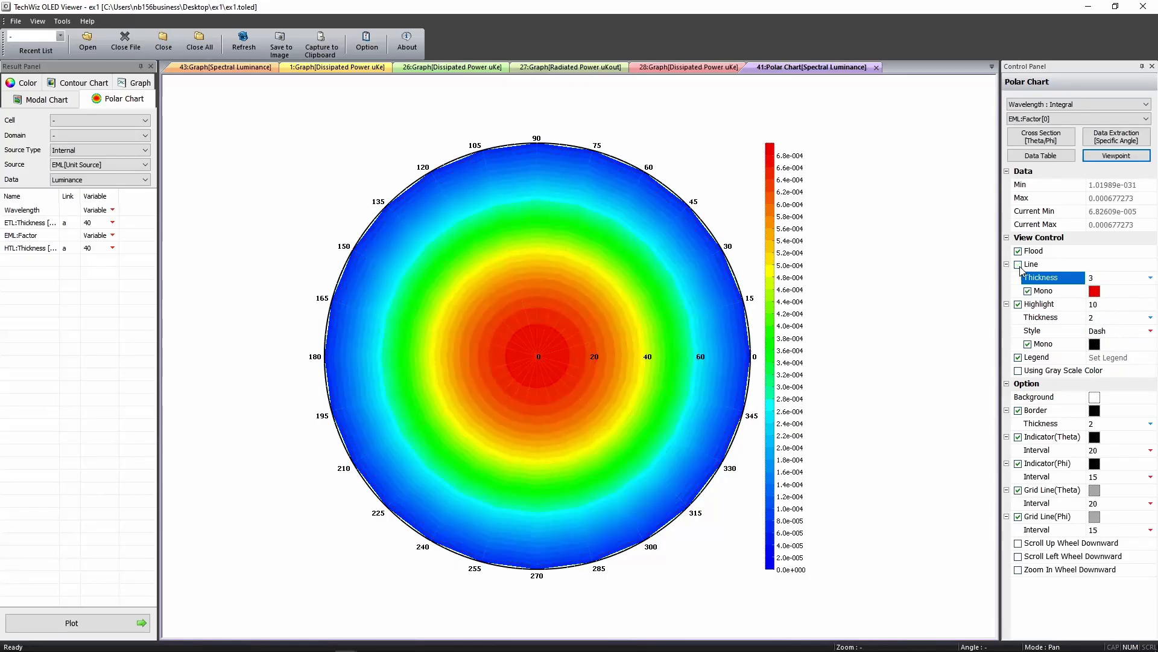
Replace all legend levels of the polar chart with levels from 0 to 0.0006 at a delta of 0.00005
{"action": "left_click", "coordinate": [1105, 361]}
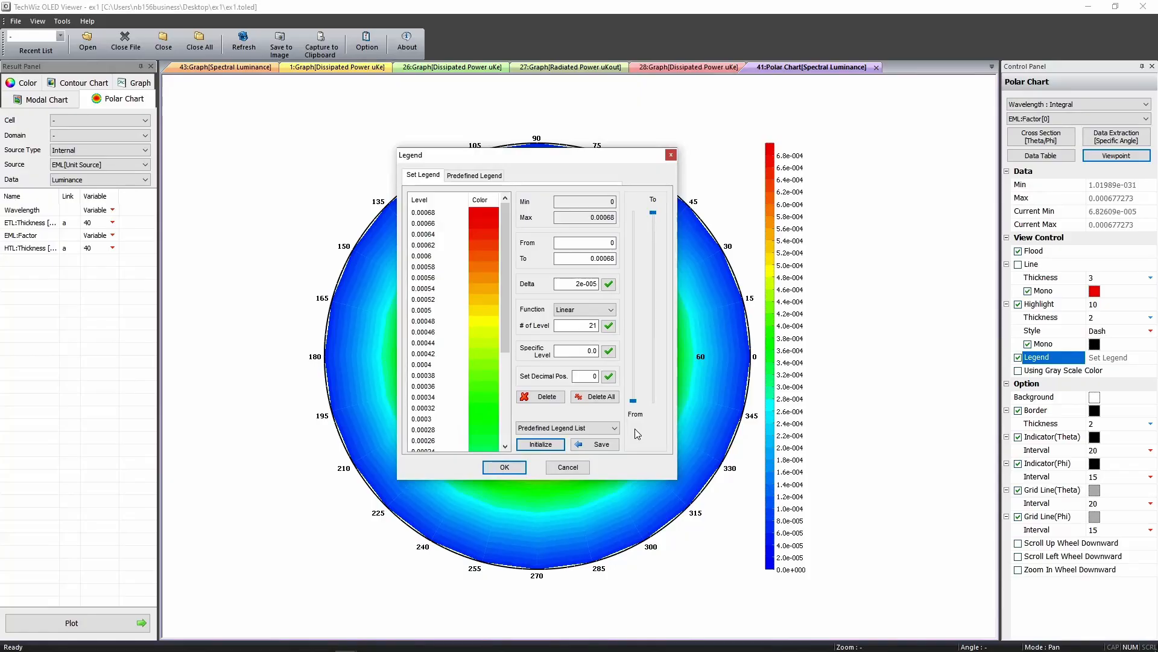
{"action": "left_click", "coordinate": [600, 398]}
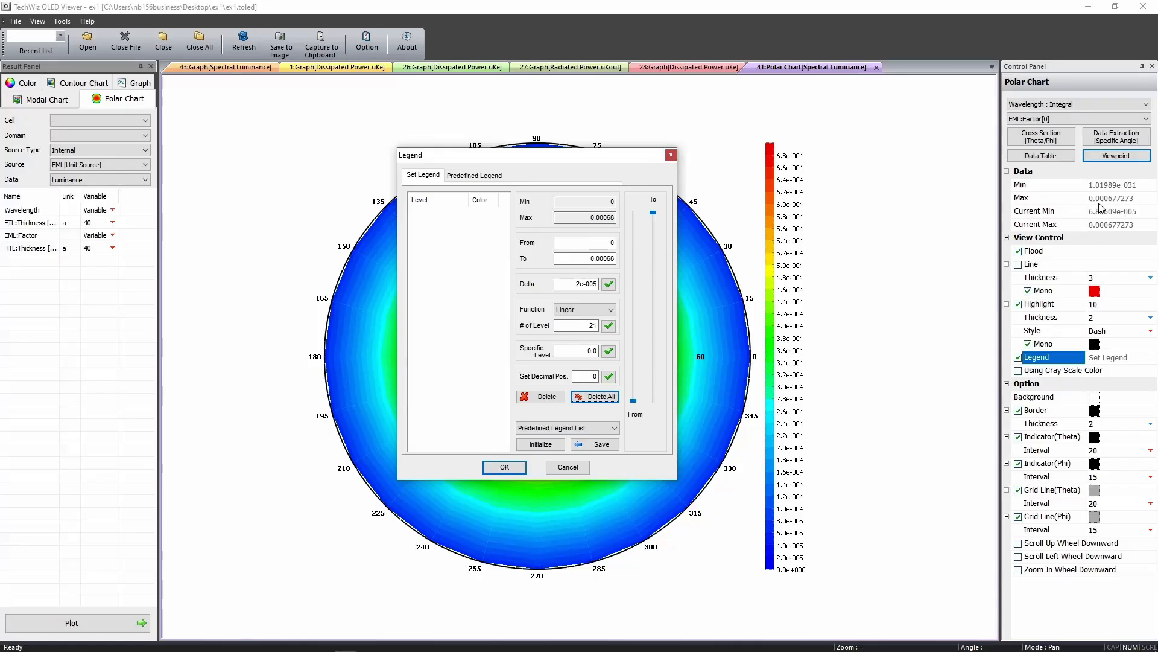
{"action": "double_click", "coordinate": [597, 259]}
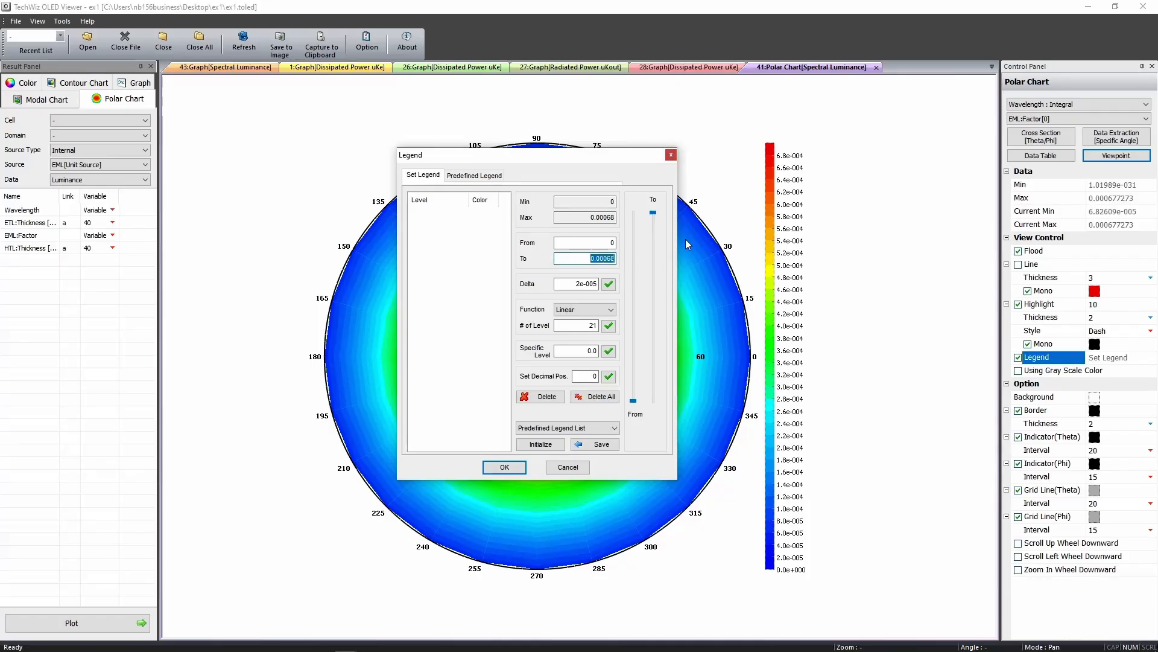
{"action": "type", "text": "0"}
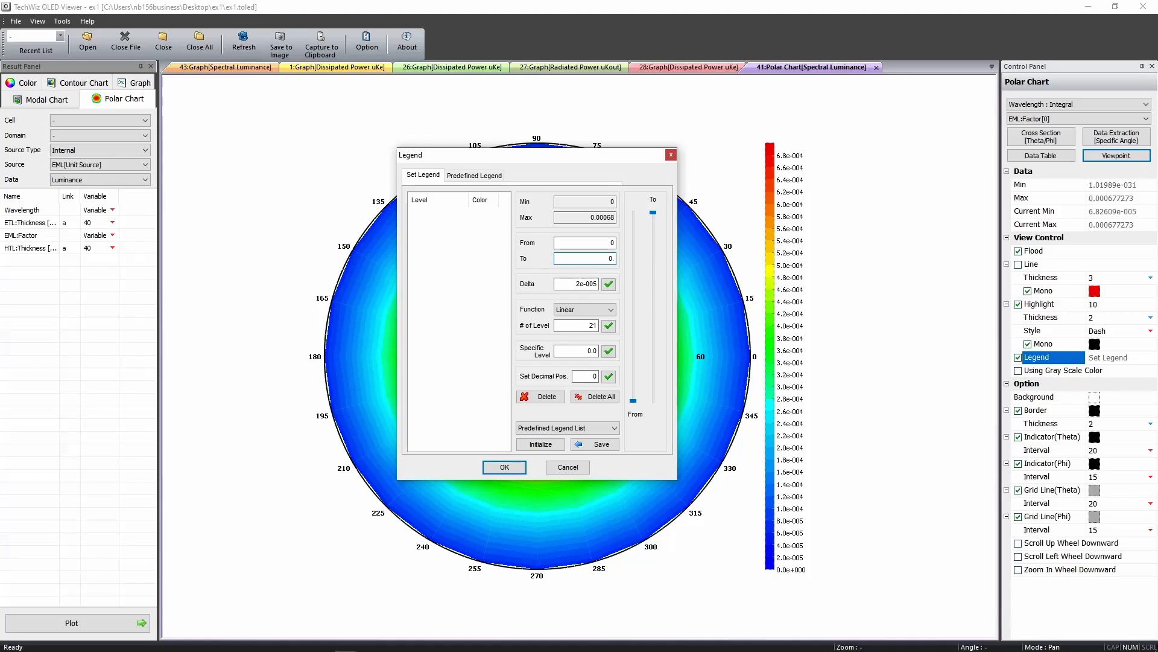
{"action": "type", "text": ".000"}
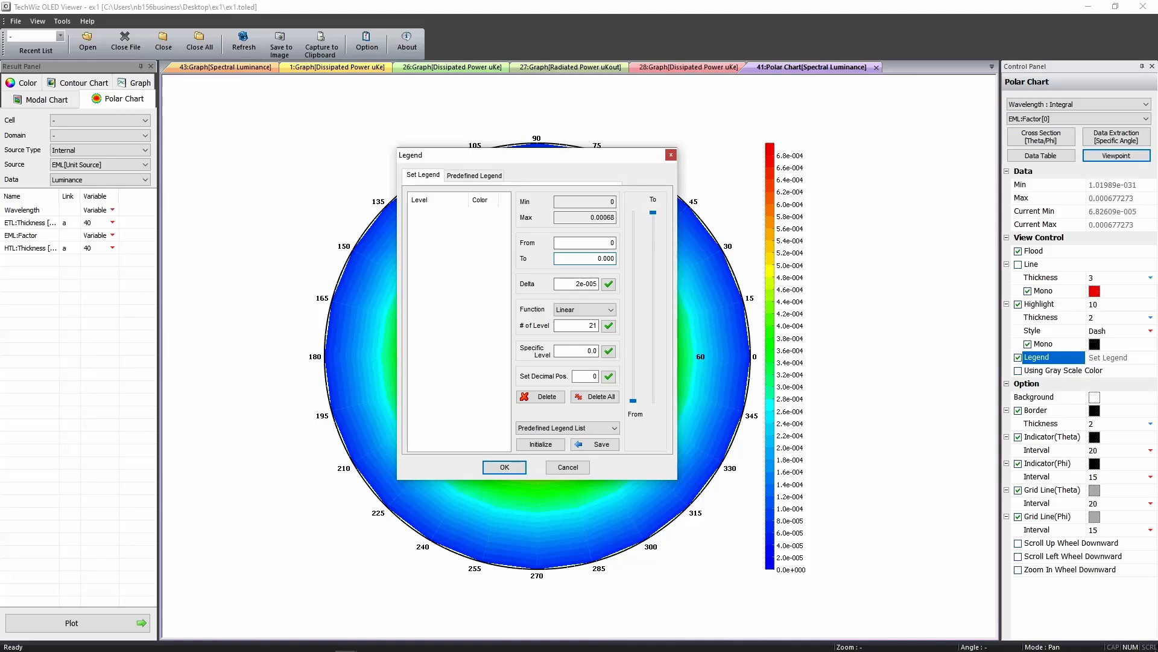
{"action": "type", "text": "6"}
{"action": "double_click", "coordinate": [572, 284]}
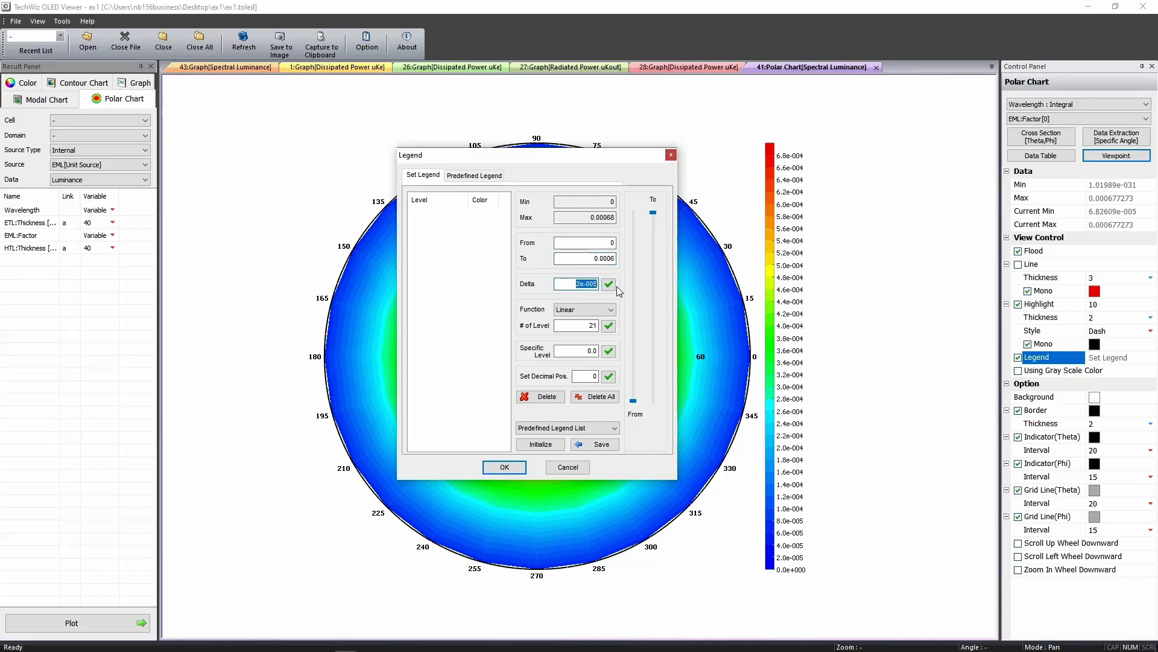
{"action": "type", "text": "0.00005"}
{"action": "left_click", "coordinate": [606, 286]}
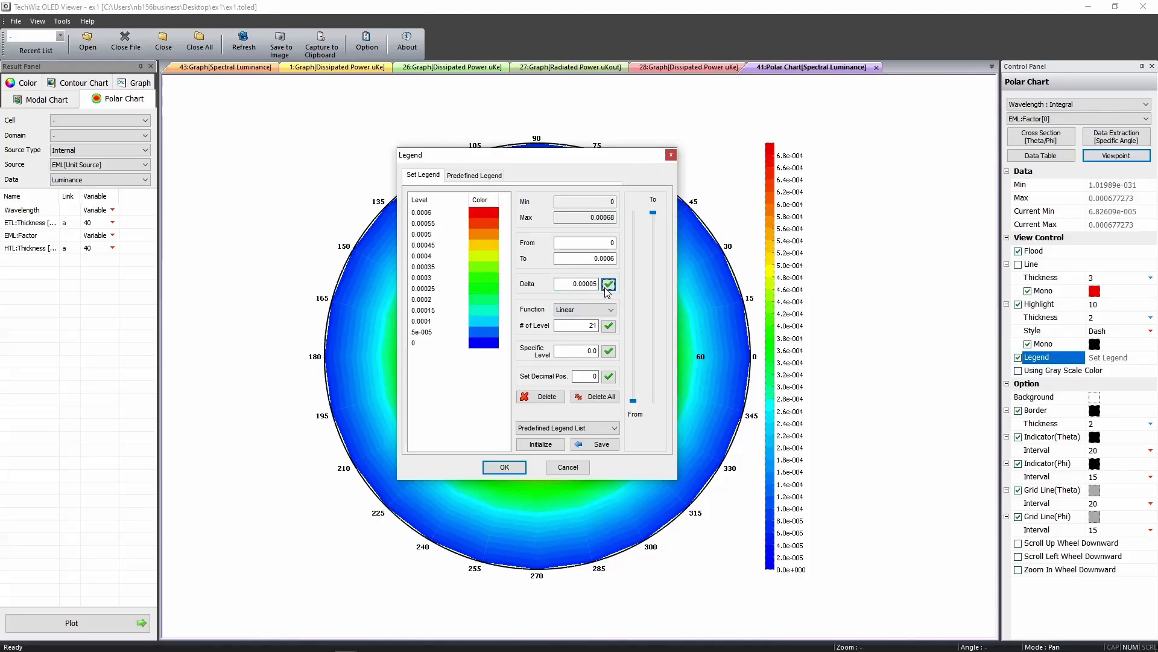
{"action": "left_click", "coordinate": [505, 468]}
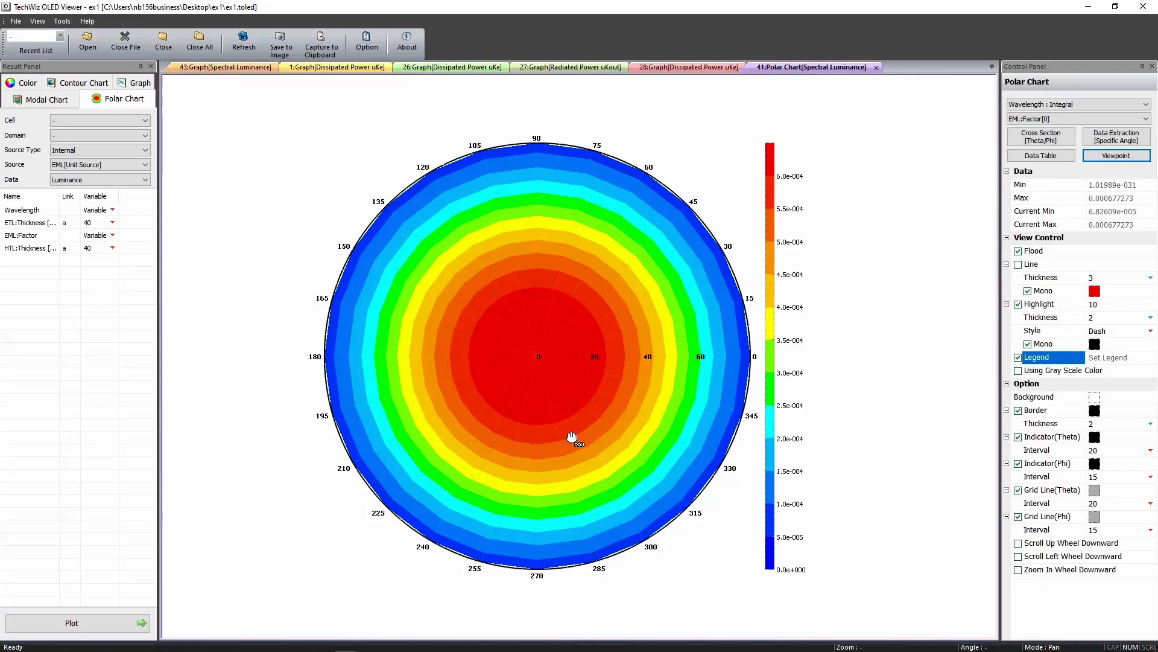
Initialize the polar chart's legend back to its default levels and apply it
{"action": "left_click", "coordinate": [1108, 361]}
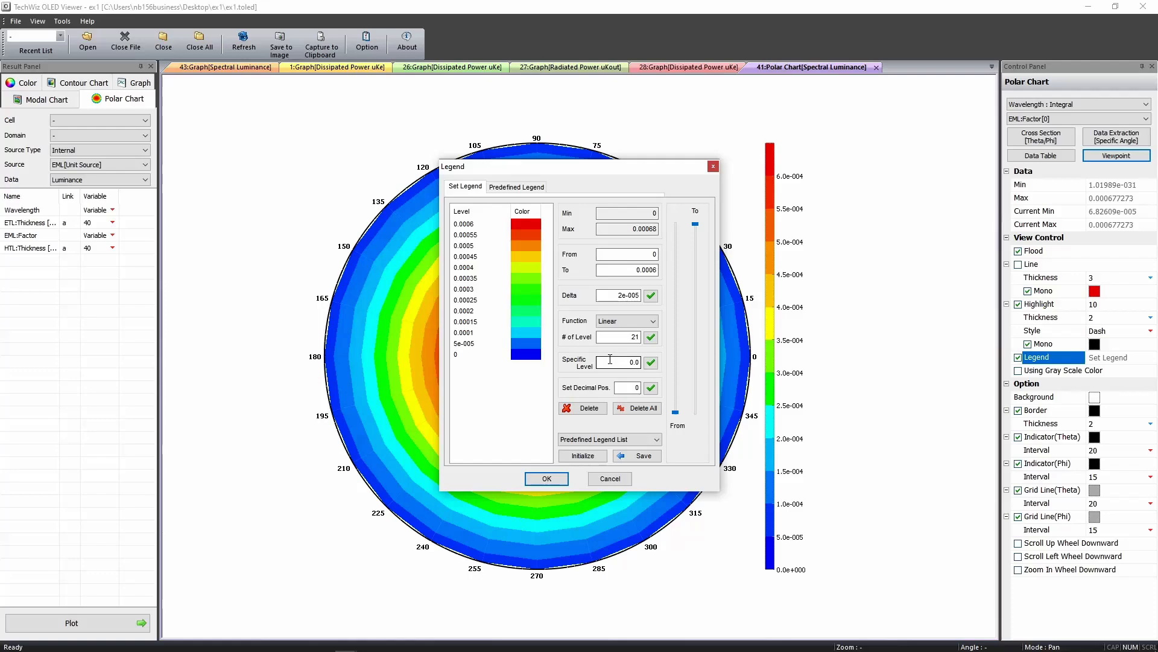
{"action": "left_click", "coordinate": [588, 456]}
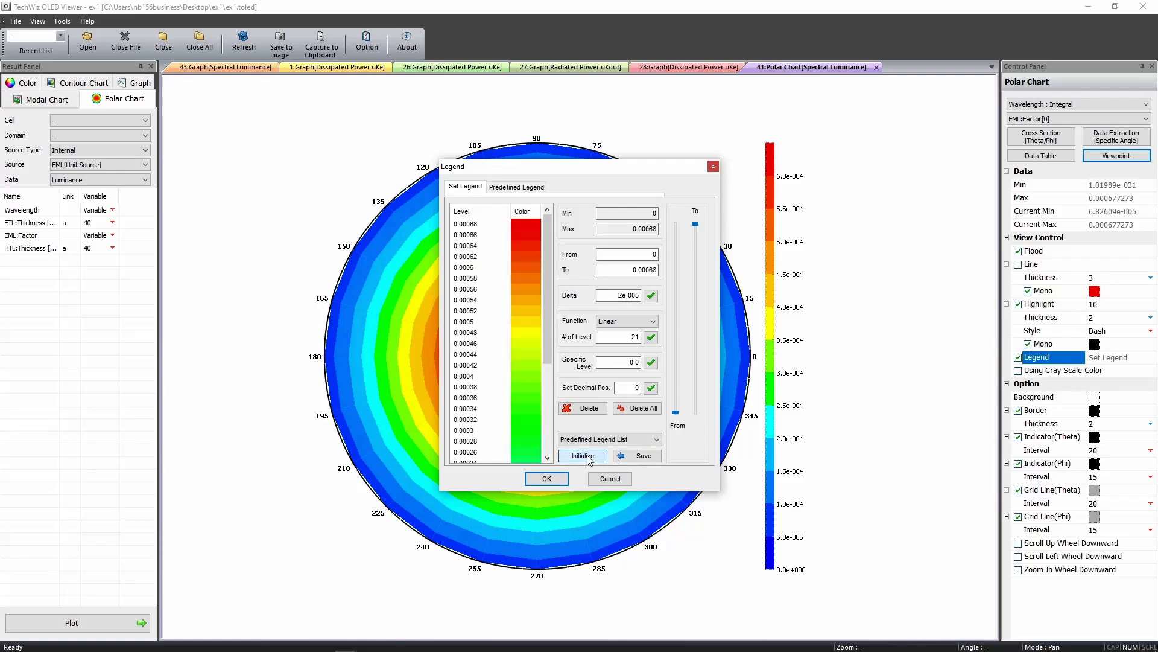
{"action": "left_click", "coordinate": [553, 479]}
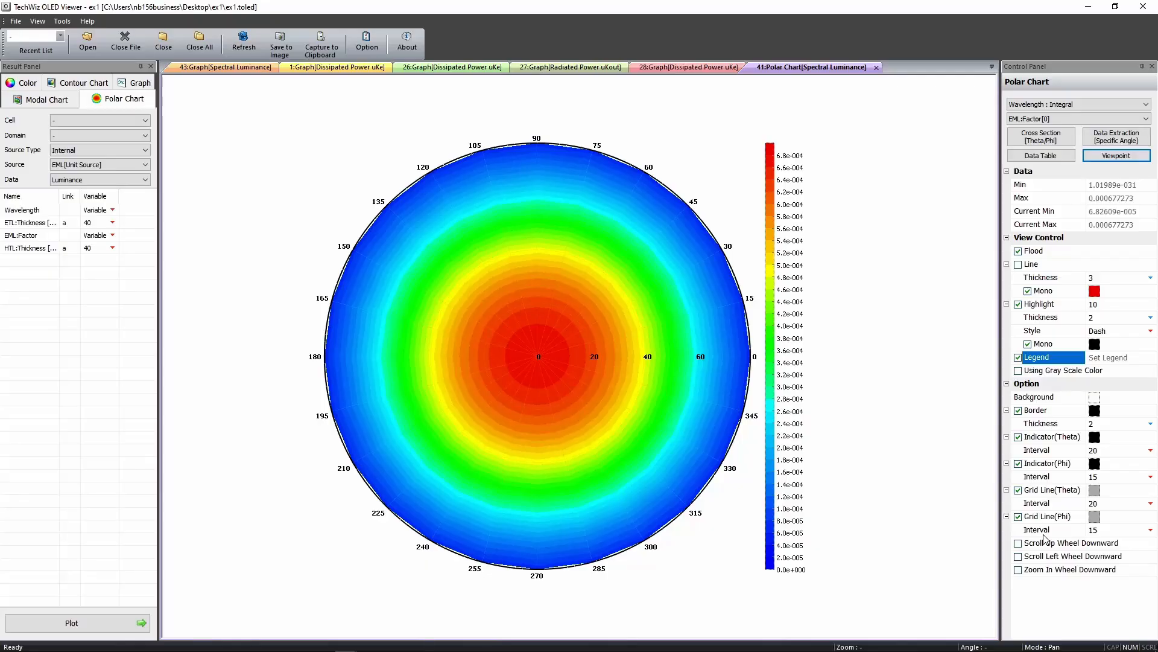
Plot a contour chart of EQE (External Quantum Efficiency) with ETL:Thickness on the X axis and EML:Factor on the Y axis
{"action": "left_click", "coordinate": [71, 86]}
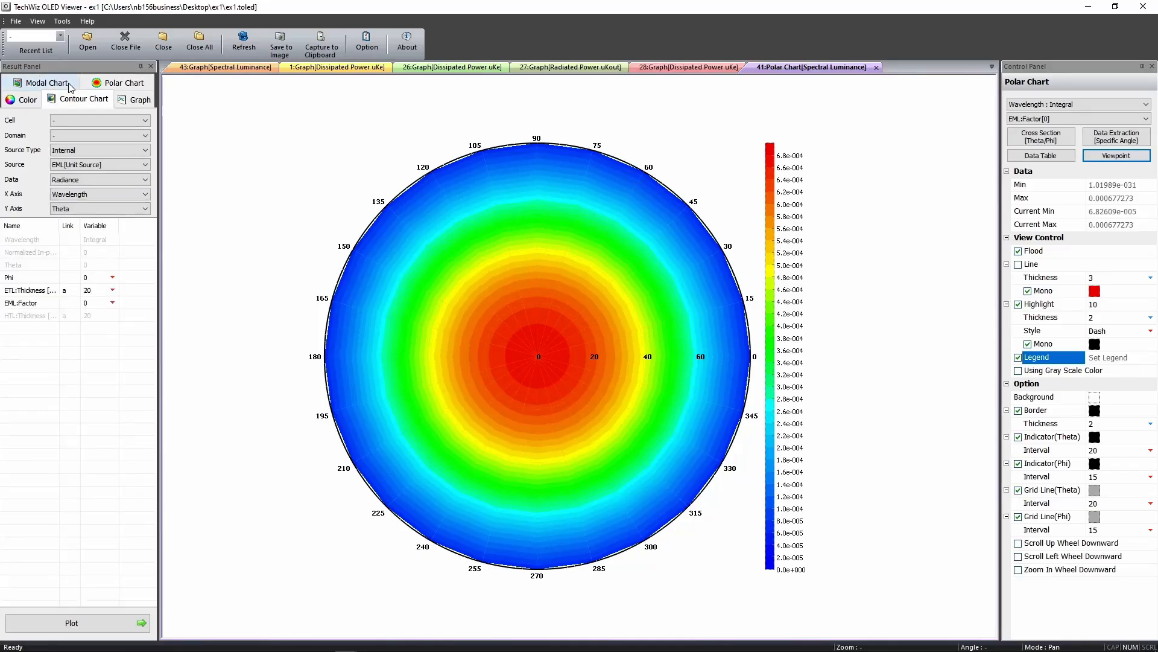
{"action": "left_click", "coordinate": [111, 178]}
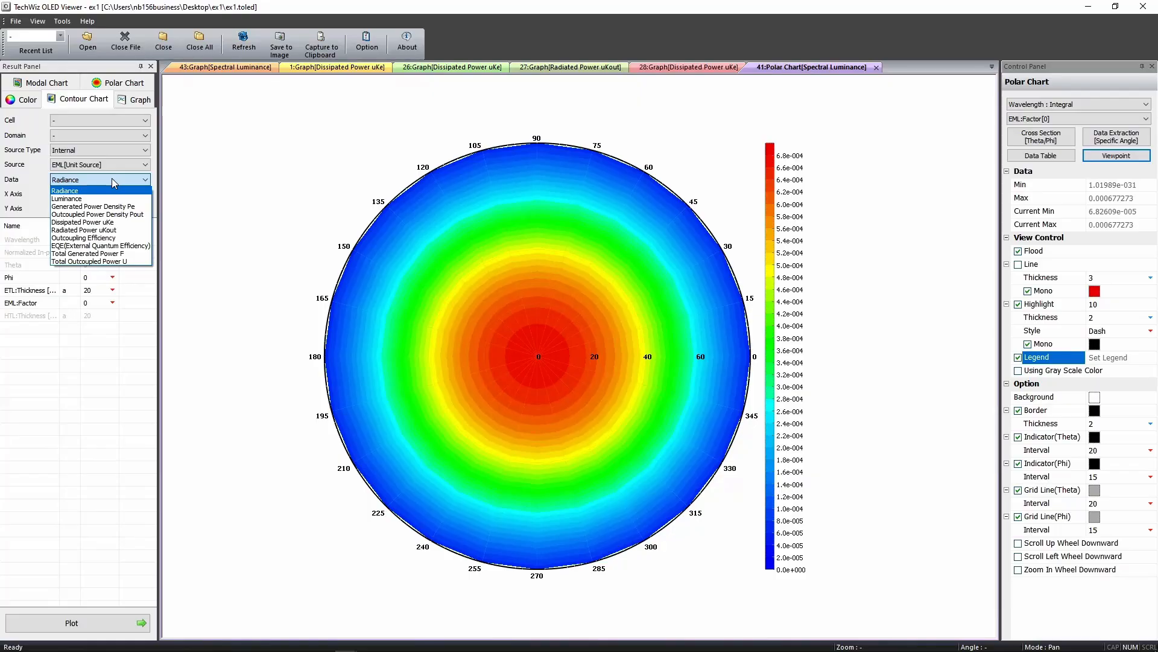
{"action": "left_click", "coordinate": [112, 246]}
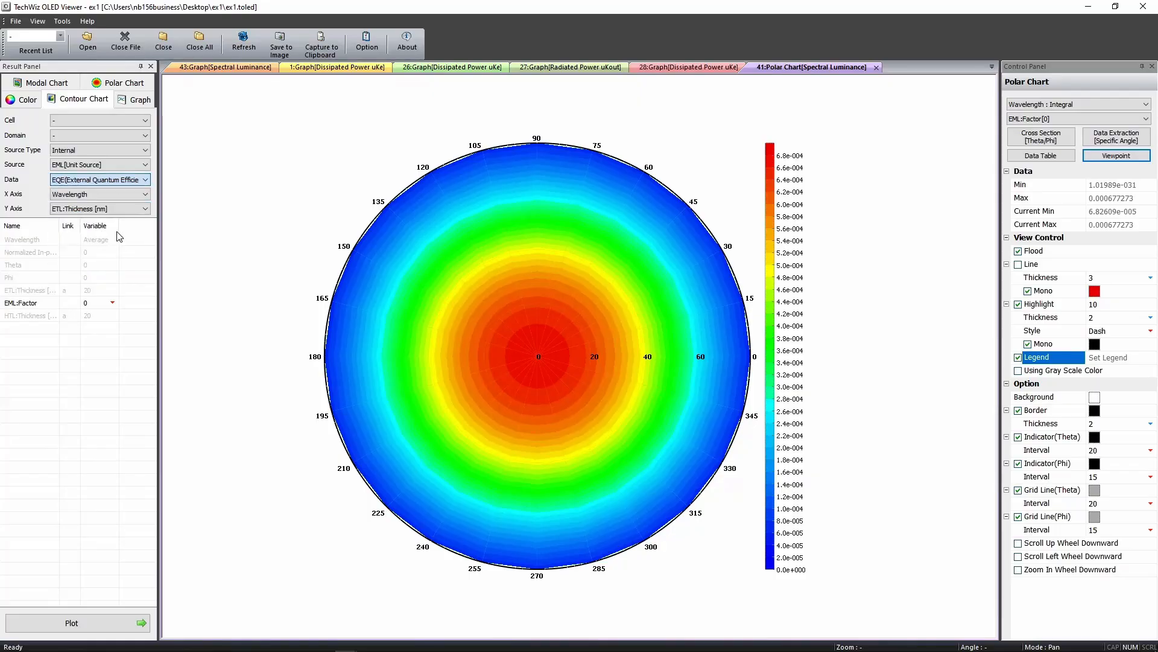
{"action": "left_click", "coordinate": [125, 195]}
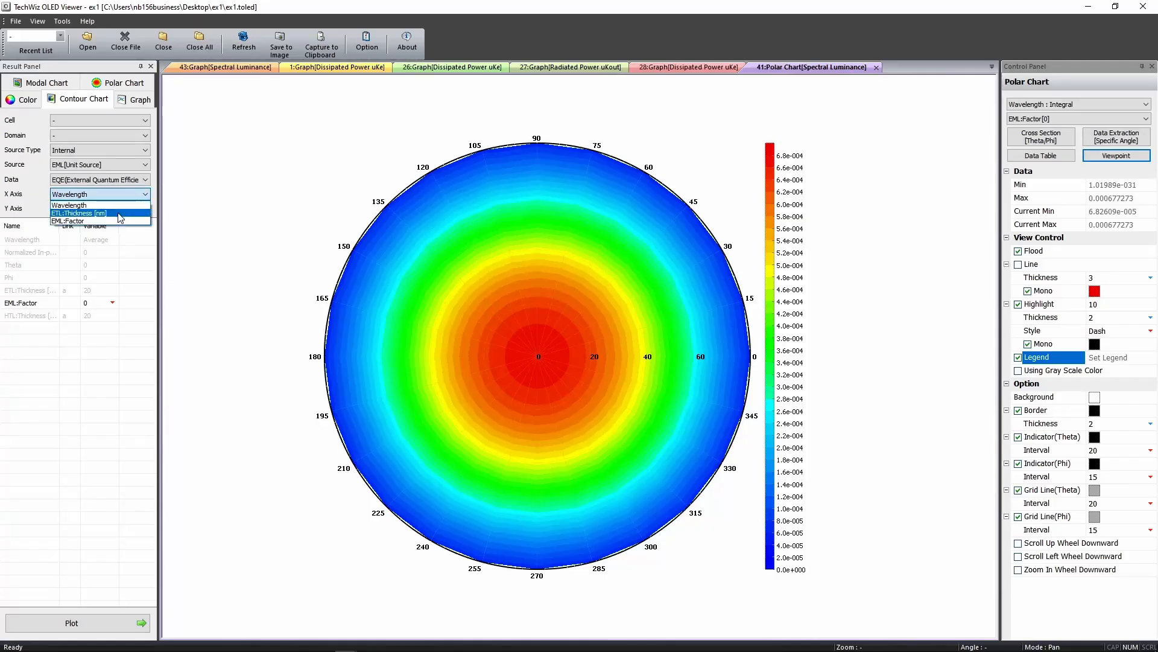
{"action": "left_click", "coordinate": [119, 213]}
{"action": "left_click", "coordinate": [119, 210]}
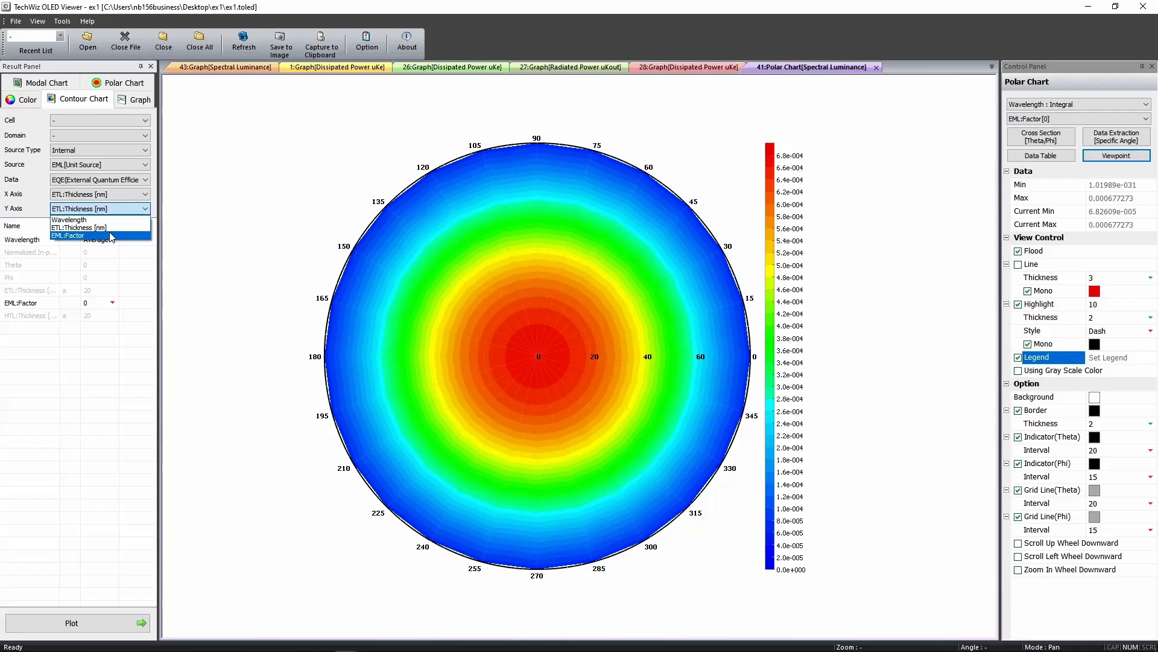
{"action": "left_click", "coordinate": [111, 236]}
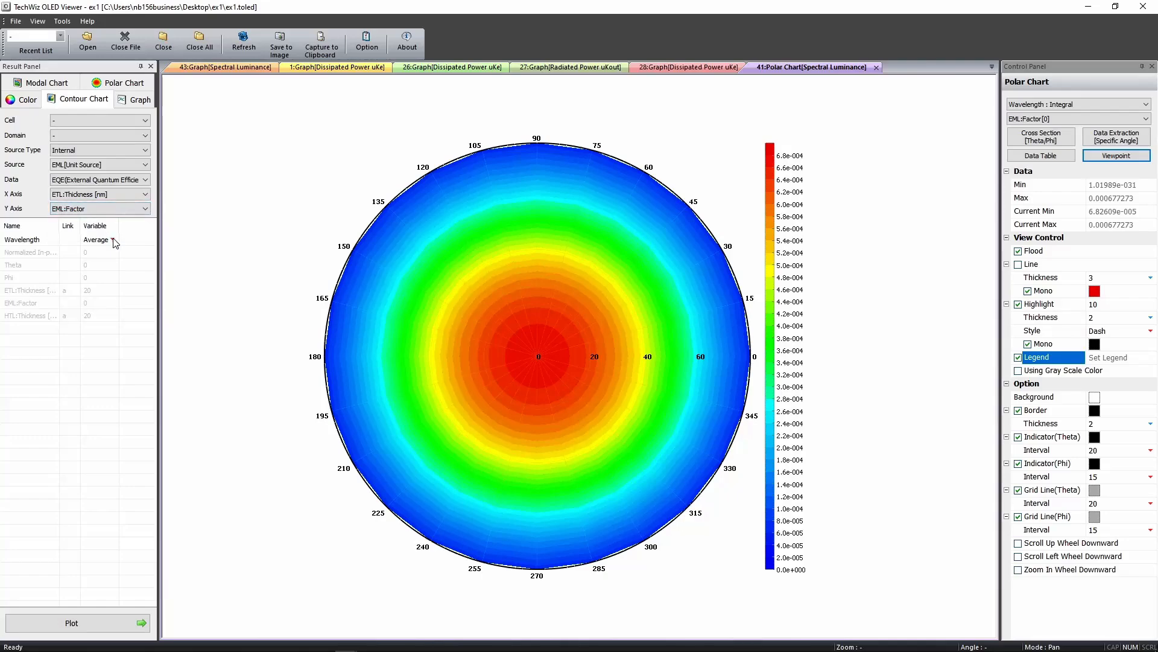
{"action": "left_click", "coordinate": [89, 624]}
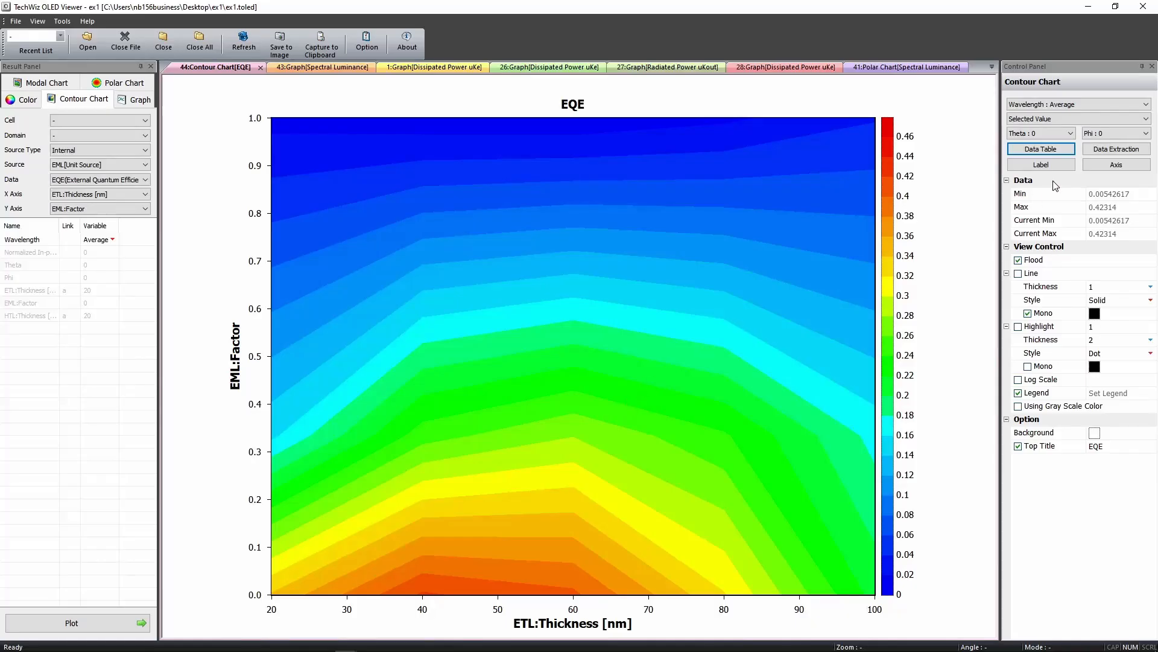
Find the minimum and maximum values in the EQE contour chart's data table and close the table
{"action": "left_click", "coordinate": [1047, 149]}
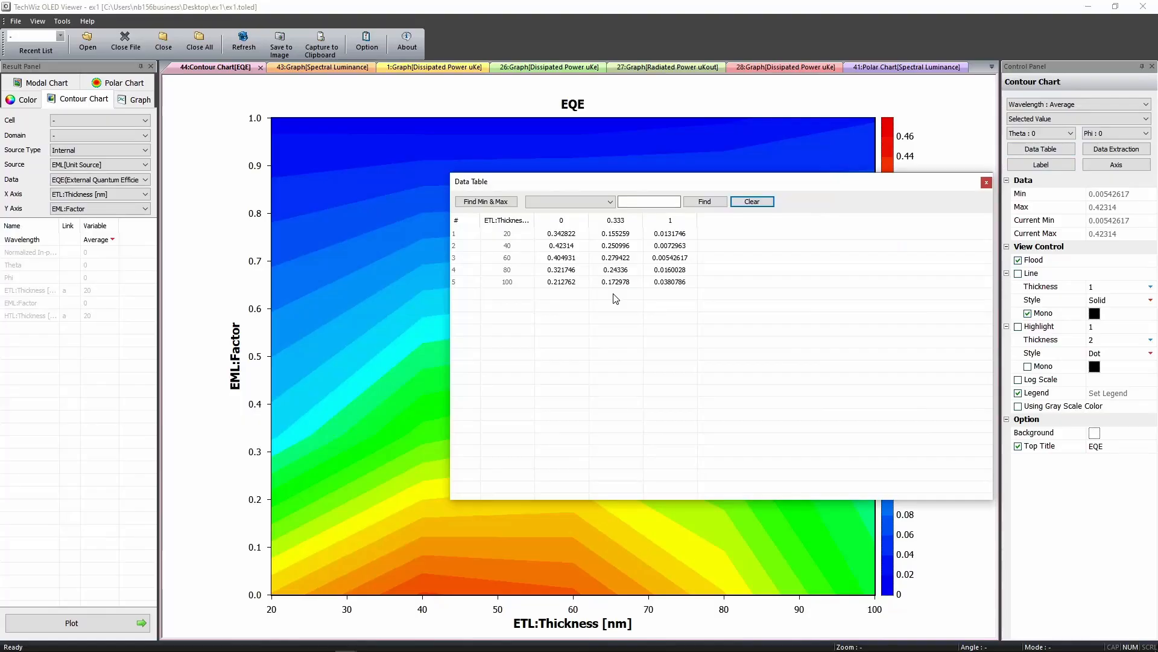
{"action": "left_click", "coordinate": [502, 202]}
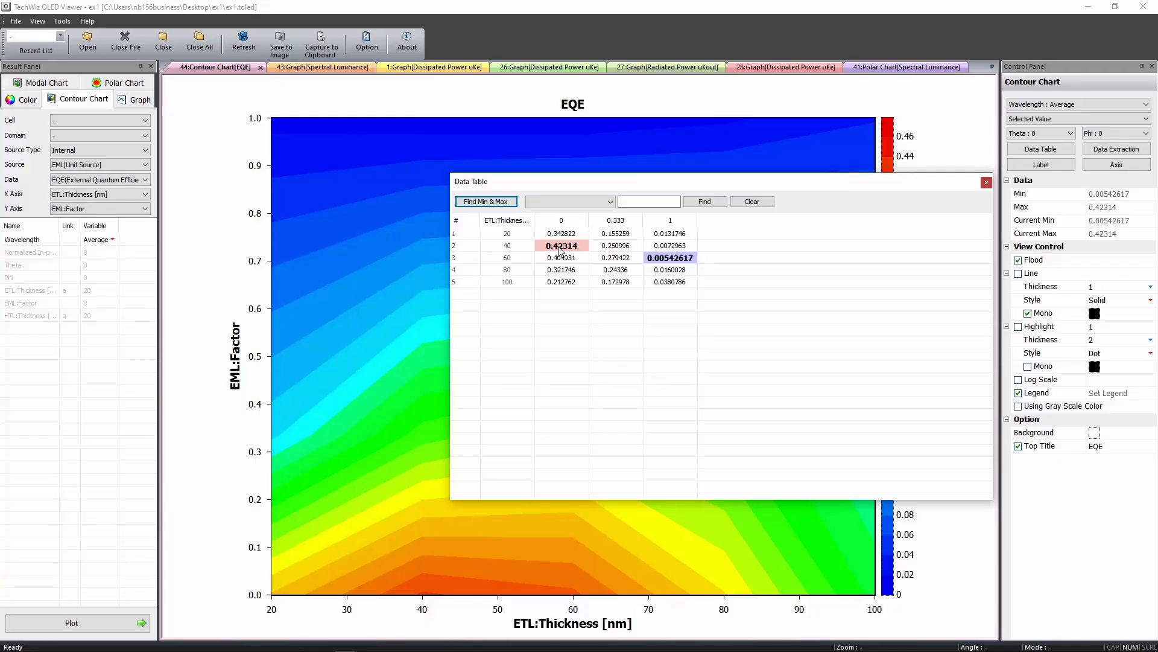
{"action": "left_click", "coordinate": [986, 183]}
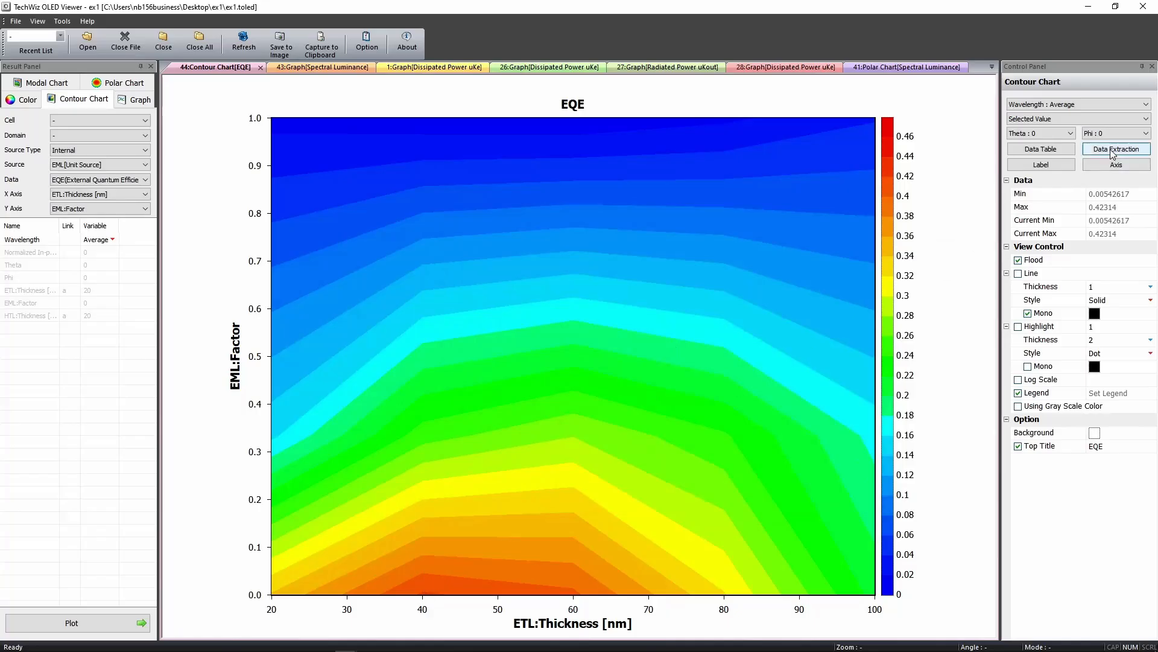
View the contour chart's cross section extraction options, close them, and open the Color result settings
{"action": "left_click", "coordinate": [1113, 154]}
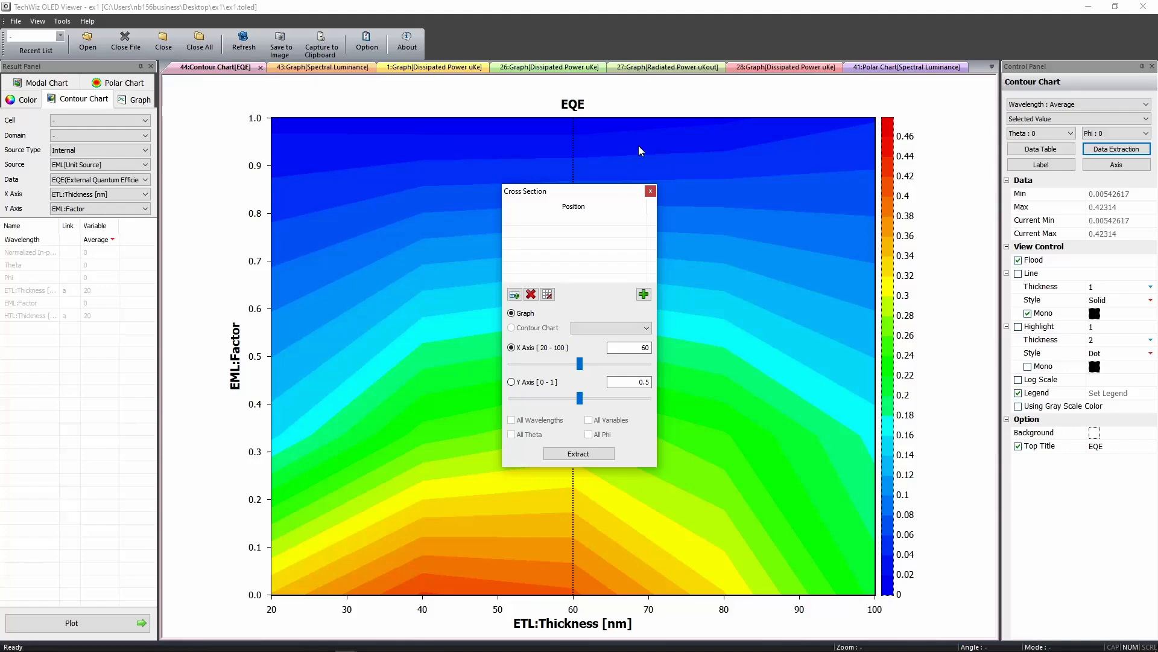
{"action": "left_click", "coordinate": [650, 191]}
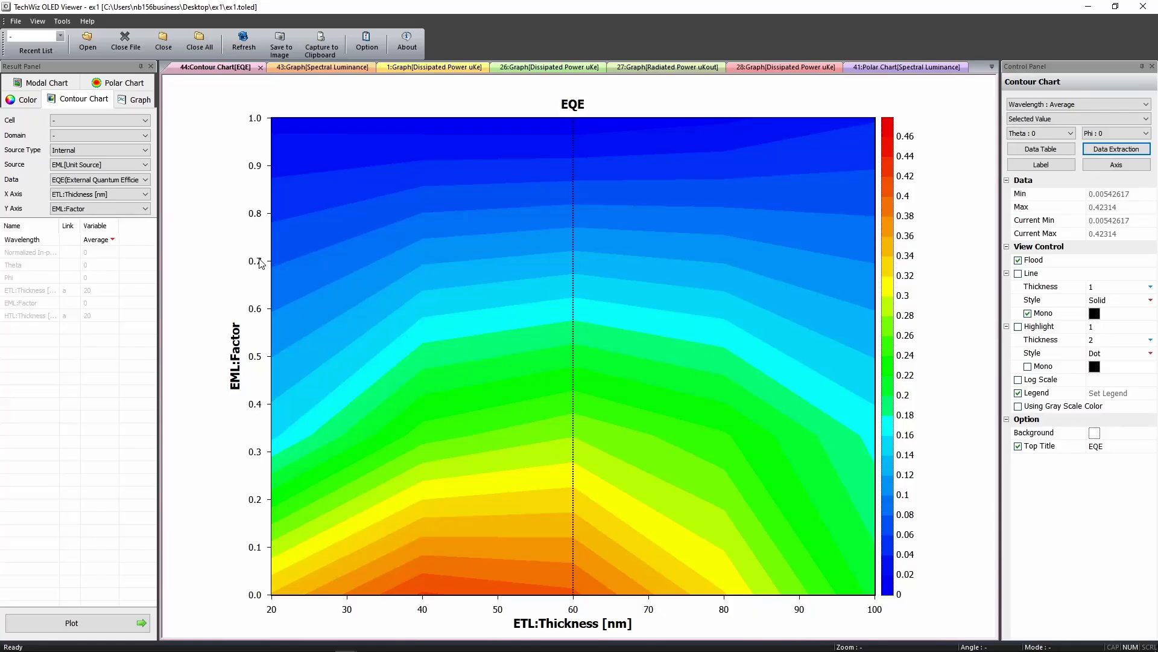
{"action": "left_click", "coordinate": [24, 101]}
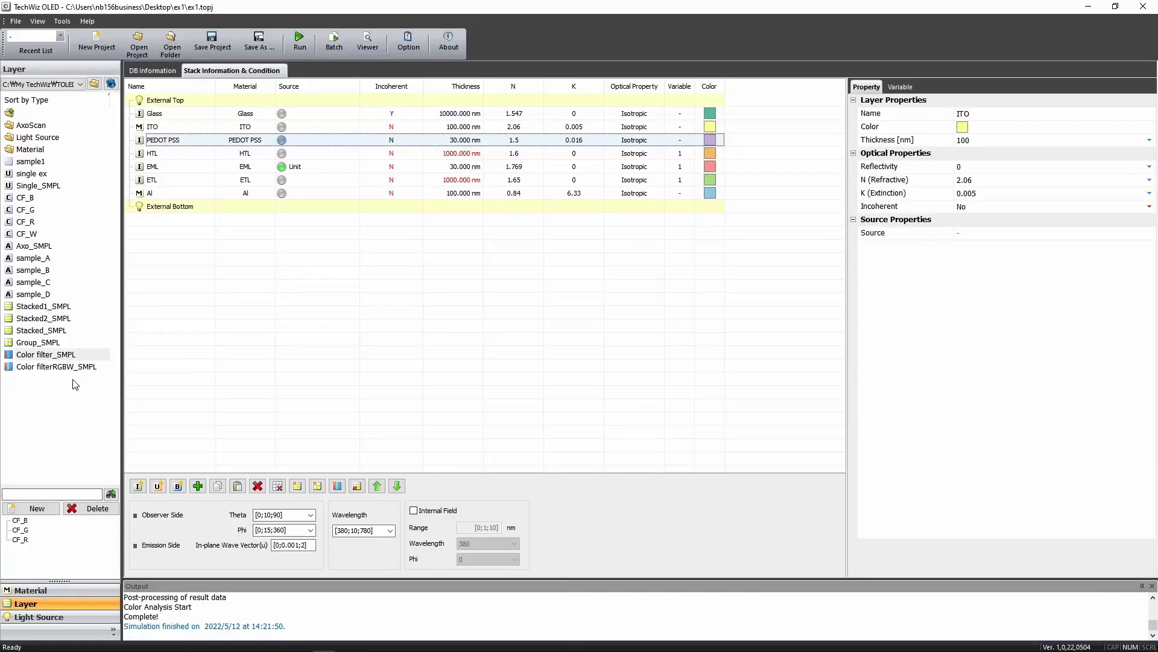
Insert the Color filter_SMPL layer between Glass and ITO and save the project as ex1cf in the ex1 folder
{"action": "mouse_move", "coordinate": [60, 360]}
{"action": "left_mouse_down"}
{"action": "mouse_move", "coordinate": [54, 331]}
{"action": "mouse_move", "coordinate": [183, 123]}
{"action": "left_mouse_up"}
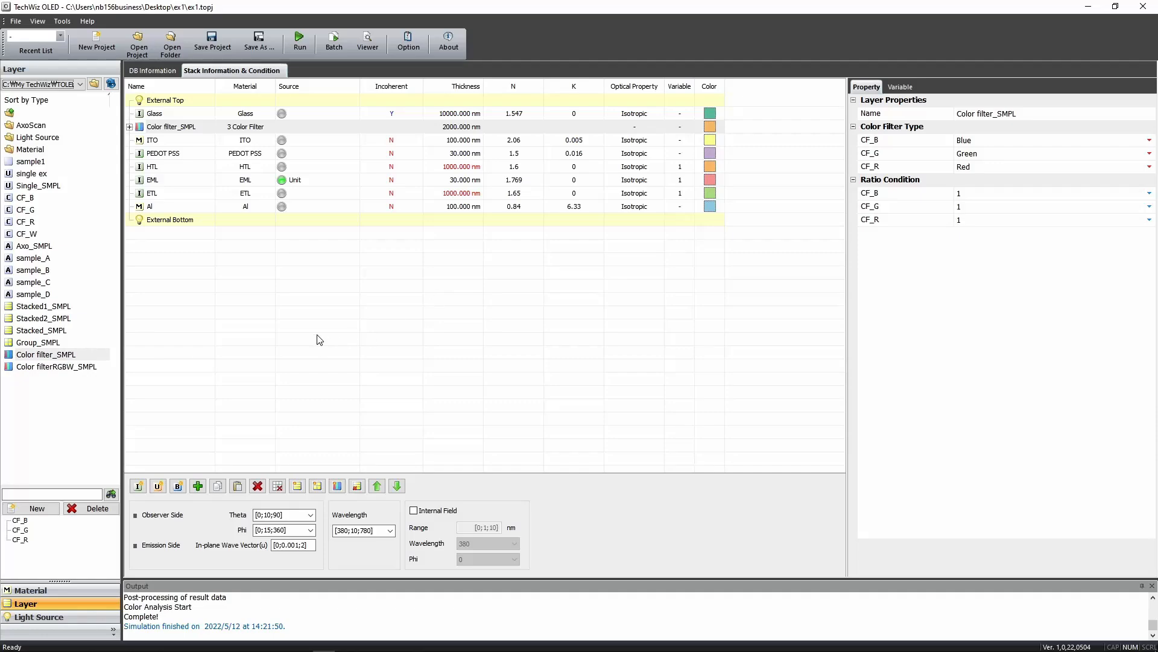
{"action": "left_click", "coordinate": [263, 42]}
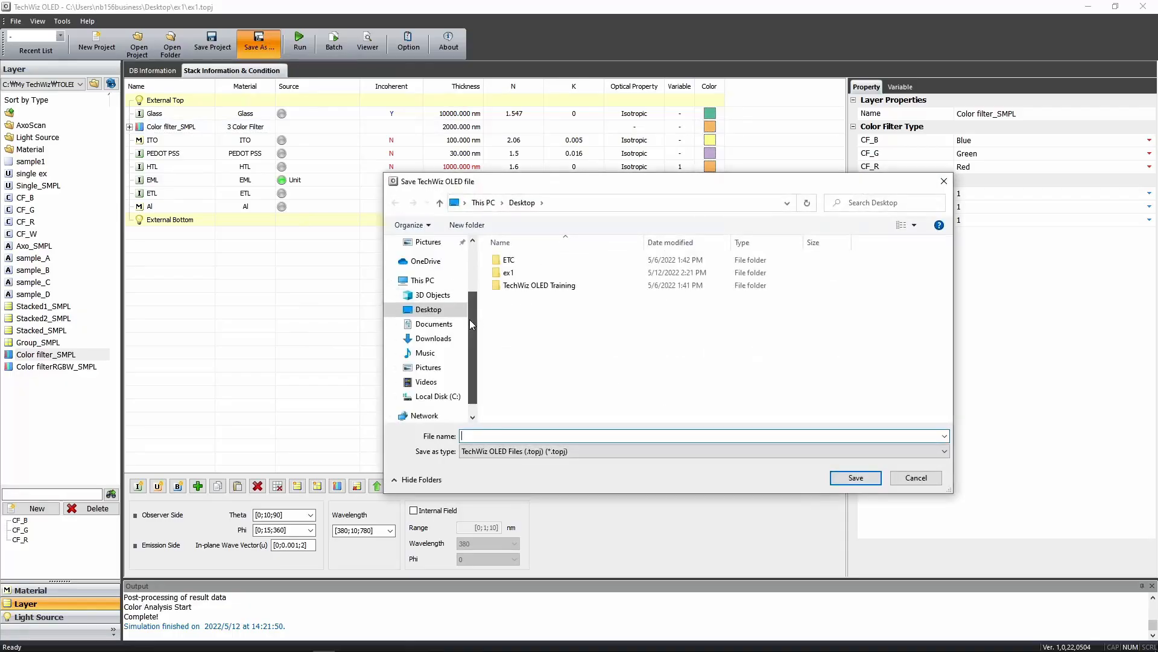
{"action": "left_click", "coordinate": [511, 275]}
{"action": "double_click", "coordinate": [510, 275]}
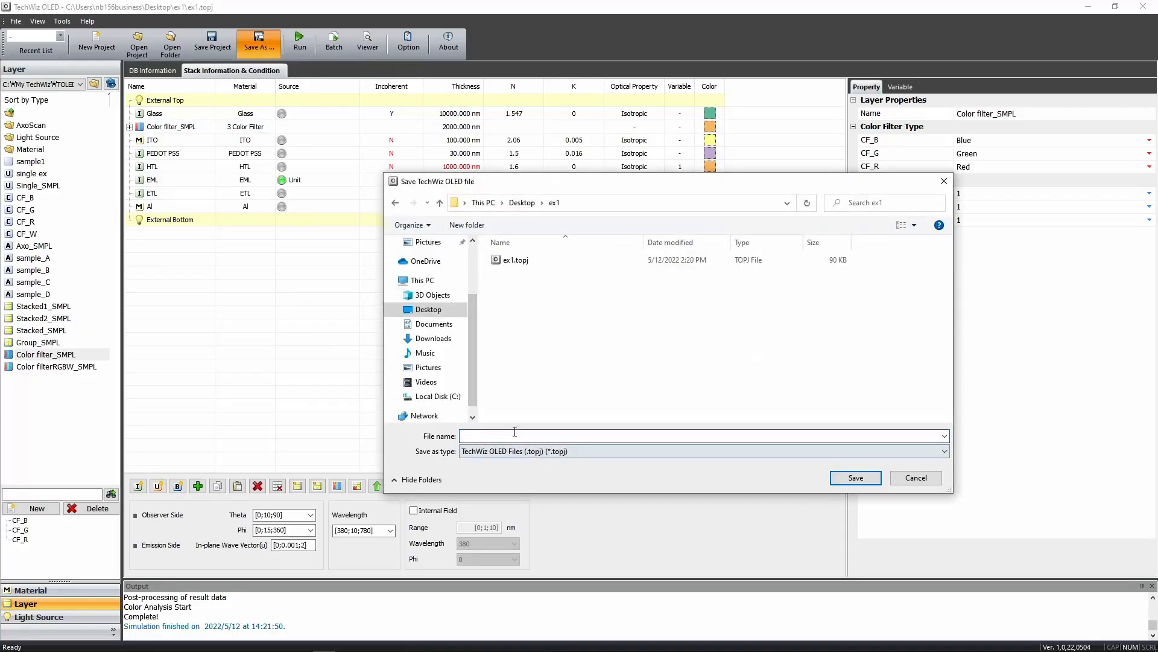
{"action": "type", "text": "ex1"}
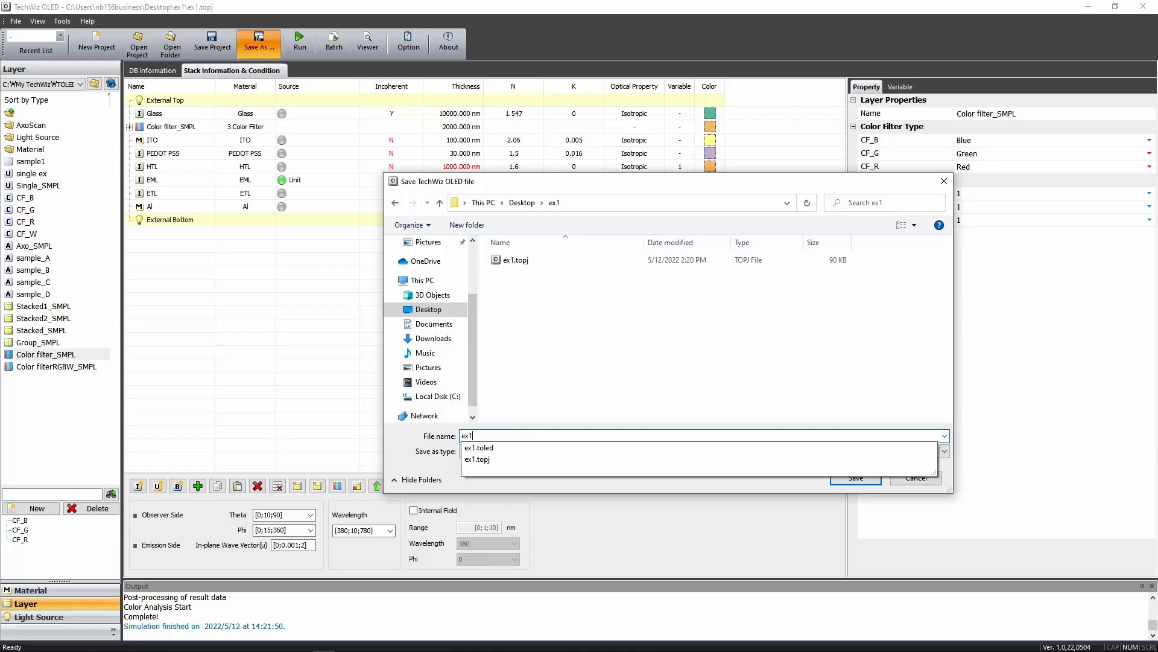
{"action": "type", "text": "cf"}
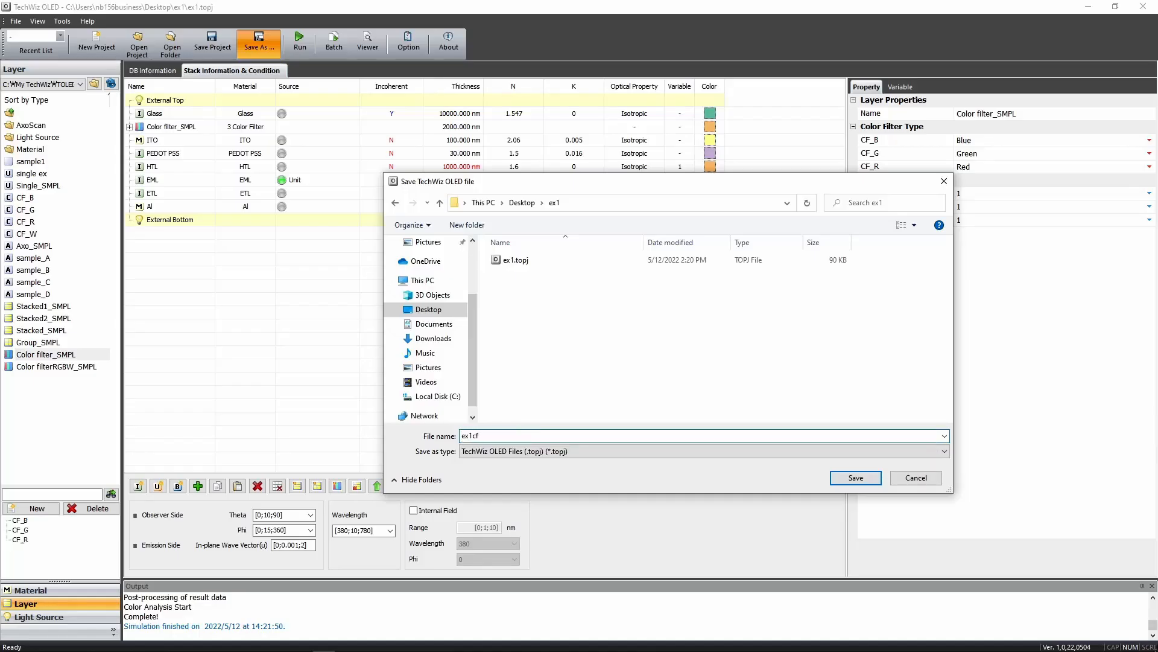
{"action": "left_click", "coordinate": [855, 478]}
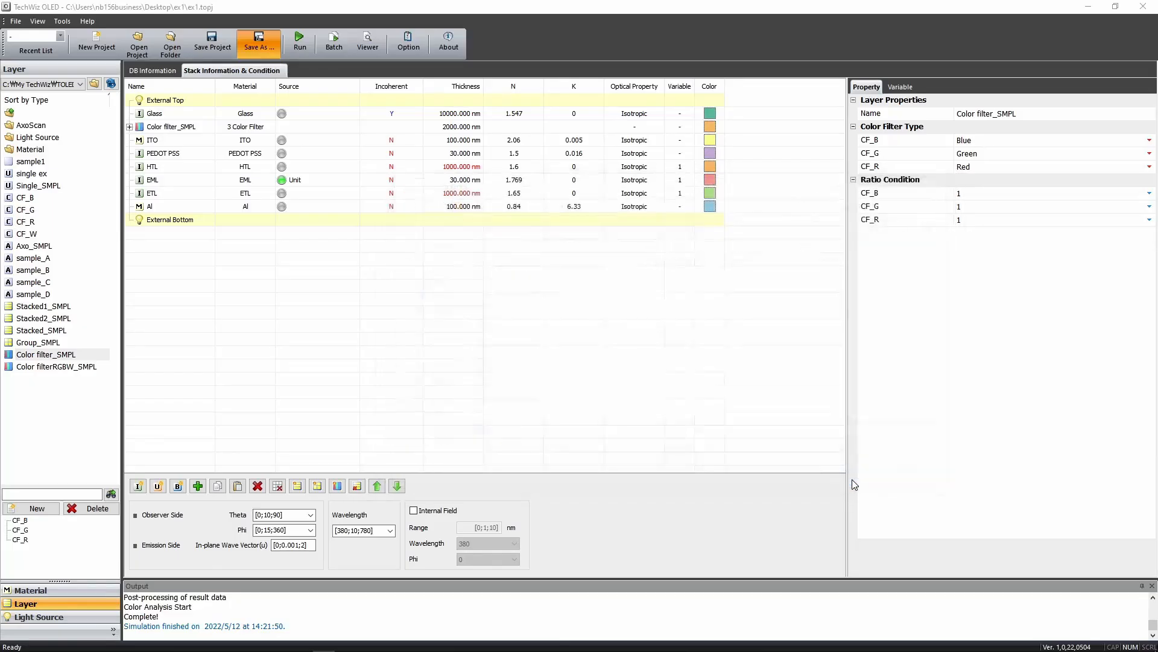
Run the simulation and plot the color diagram with ETL:Thickness as the variable, displaying all thickness values
{"action": "left_click", "coordinate": [298, 48]}
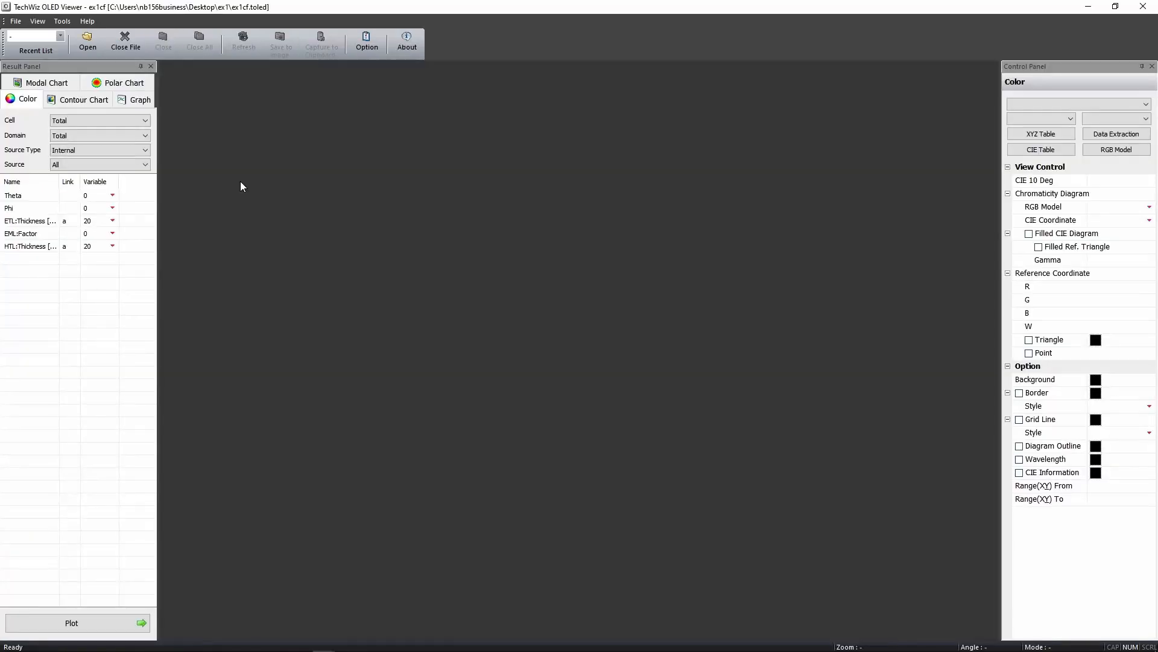
{"action": "left_click", "coordinate": [114, 233]}
{"action": "left_click", "coordinate": [115, 235]}
{"action": "left_click", "coordinate": [112, 222]}
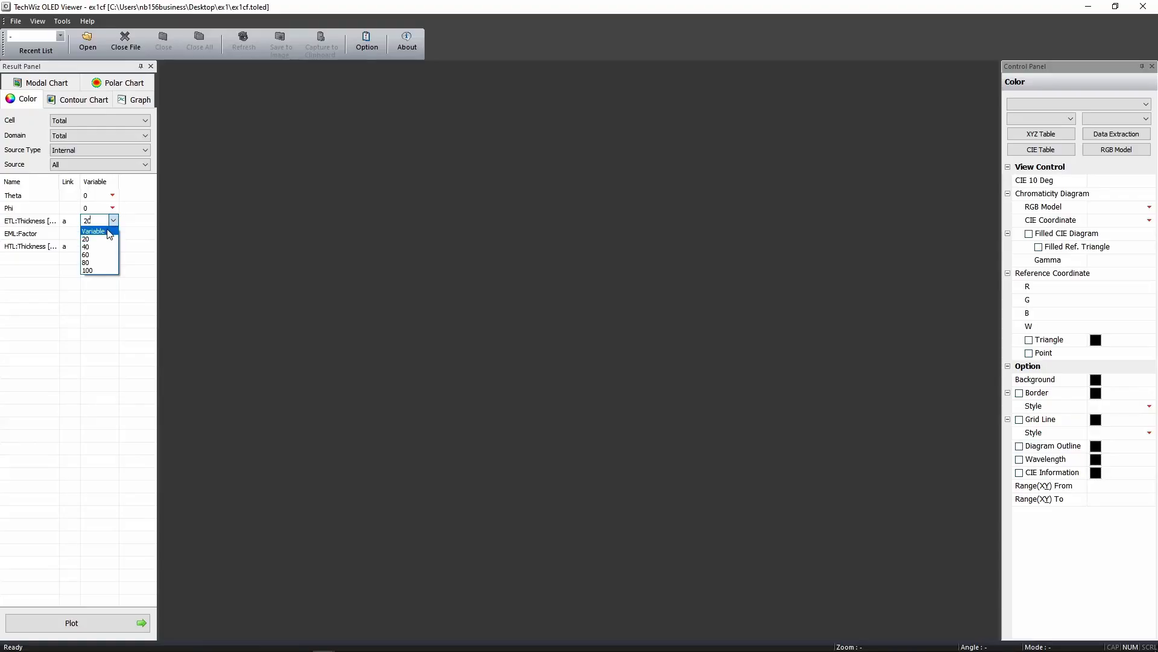
{"action": "left_click", "coordinate": [110, 234]}
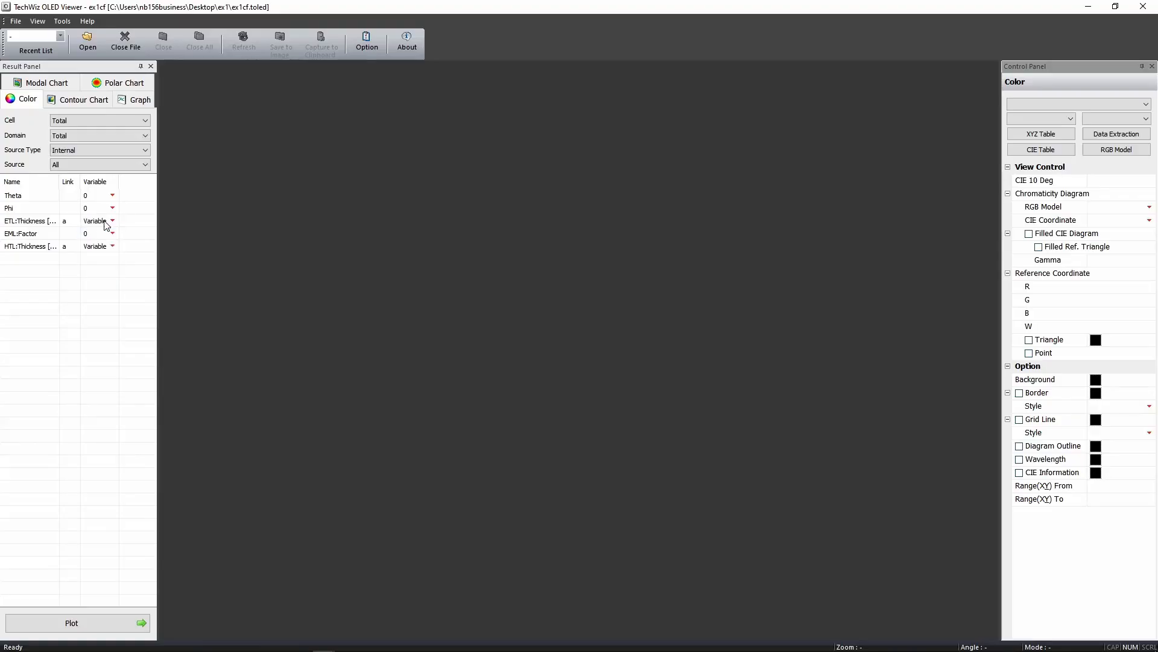
{"action": "left_click", "coordinate": [115, 623]}
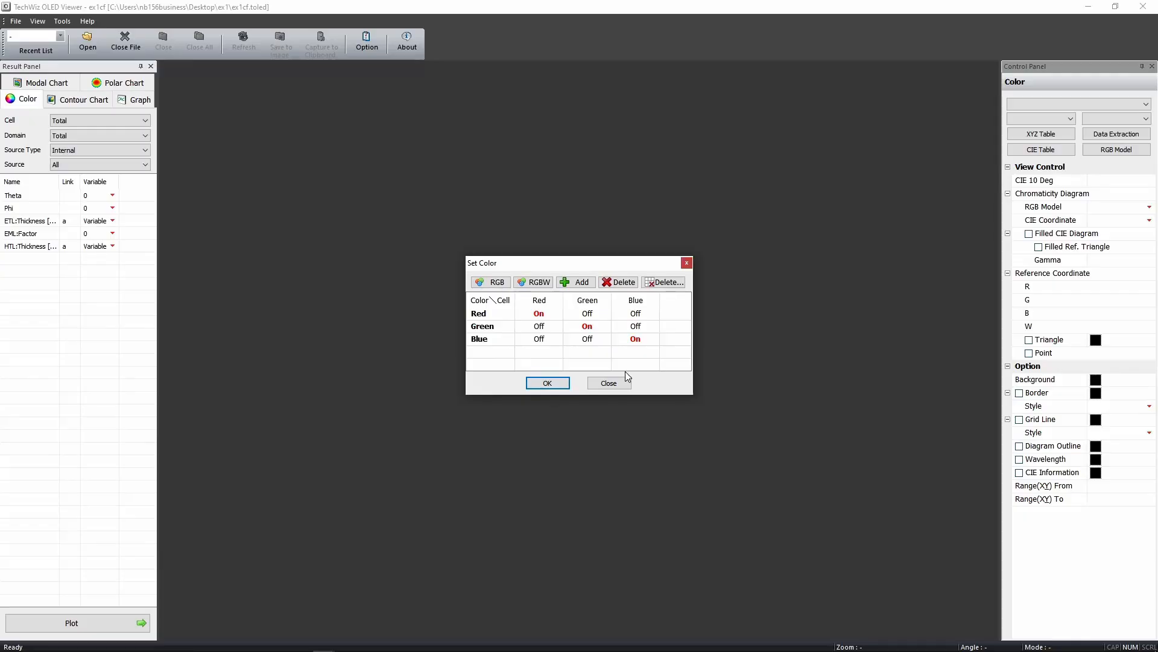
{"action": "left_click", "coordinate": [541, 382]}
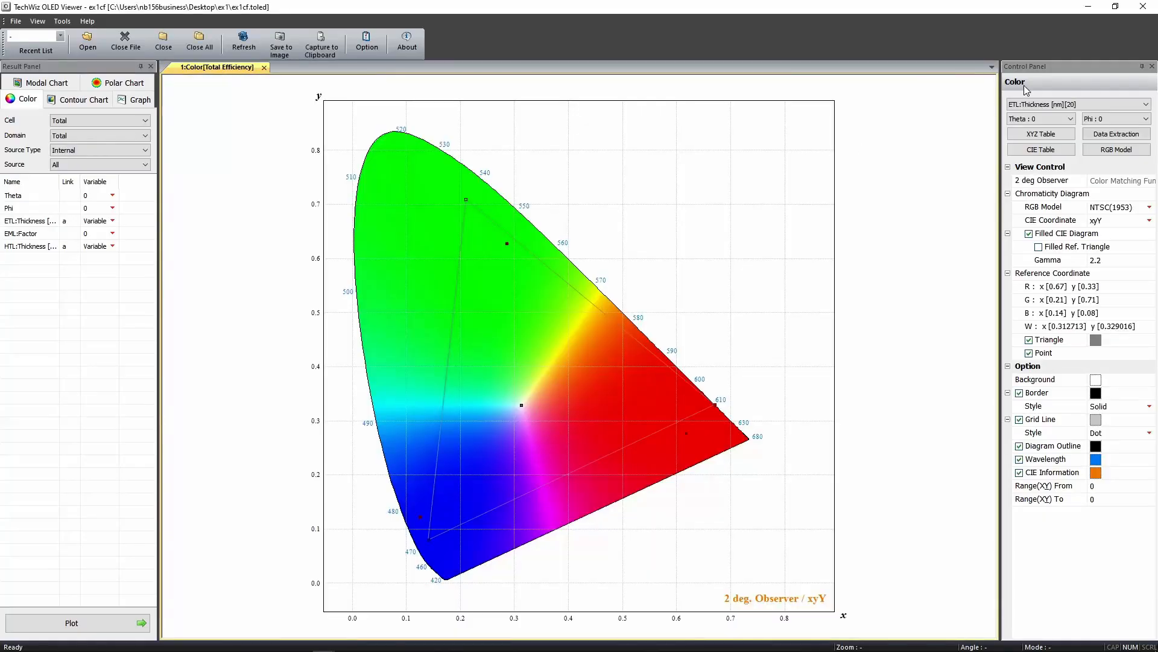
{"action": "left_click", "coordinate": [1031, 106]}
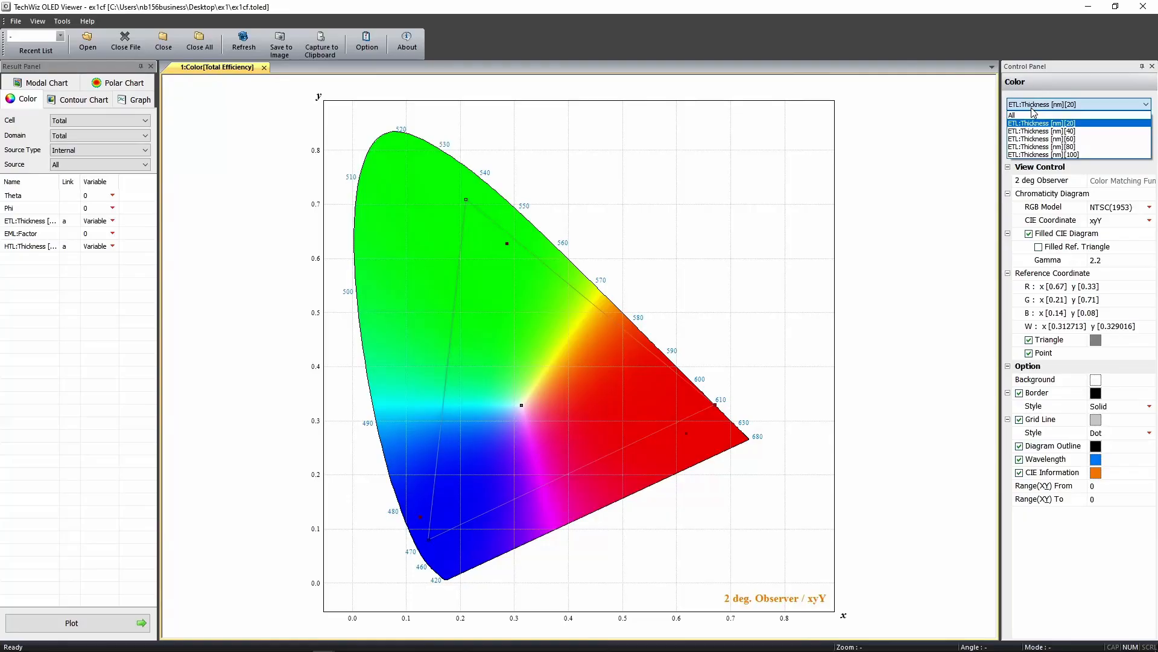
{"action": "left_click", "coordinate": [1034, 115]}
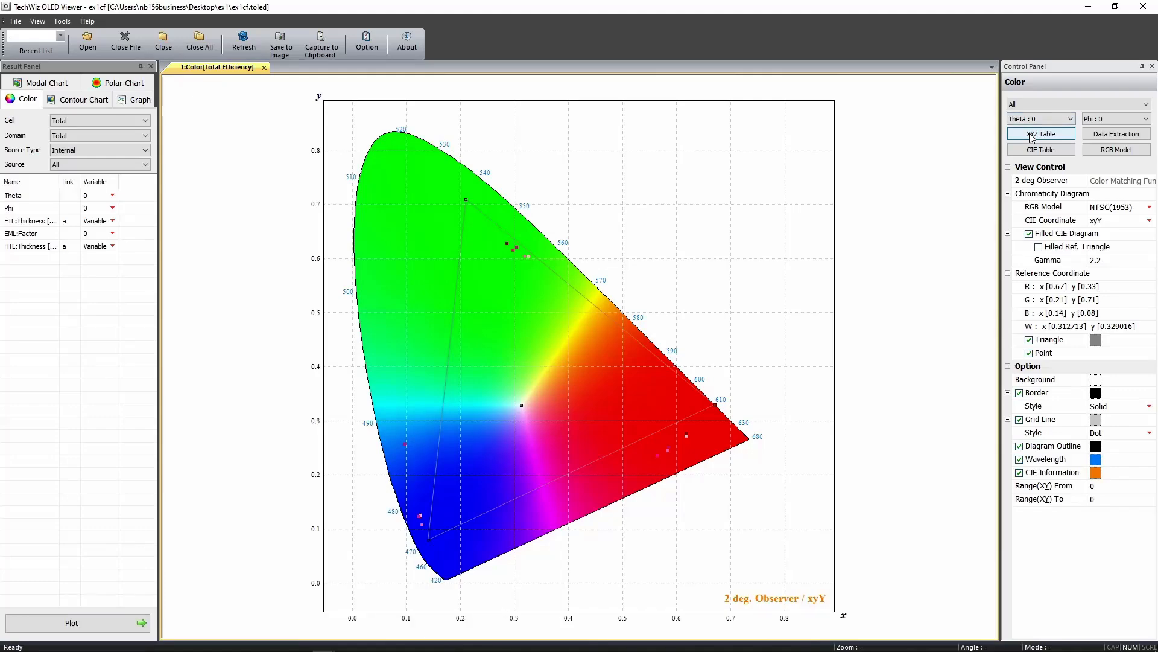
View the color result's XYZ table and its data extraction options, closing each without extracting anything
{"action": "left_click", "coordinate": [1031, 134]}
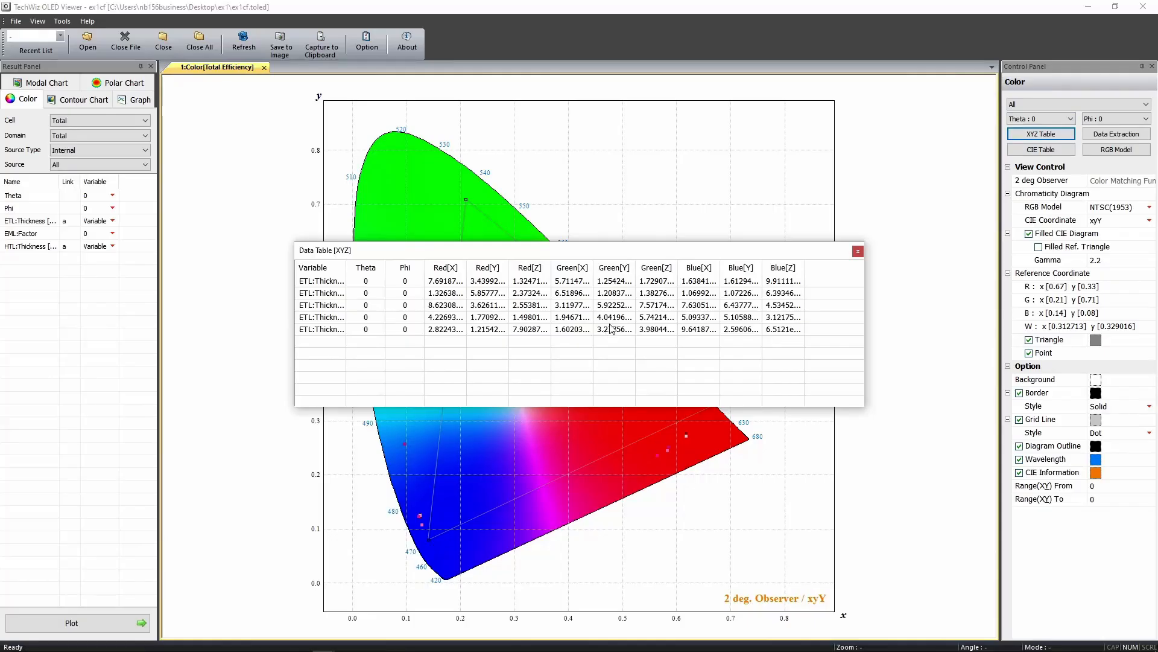
{"action": "left_click", "coordinate": [858, 251]}
{"action": "left_click", "coordinate": [1102, 135]}
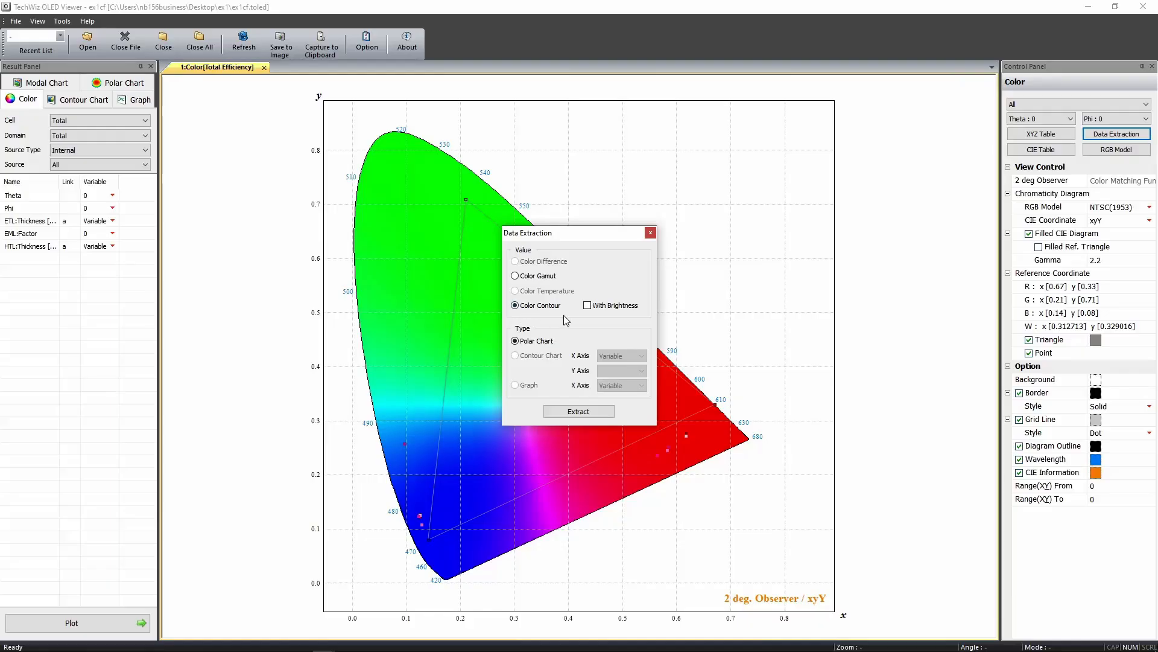
{"action": "left_click", "coordinate": [650, 232]}
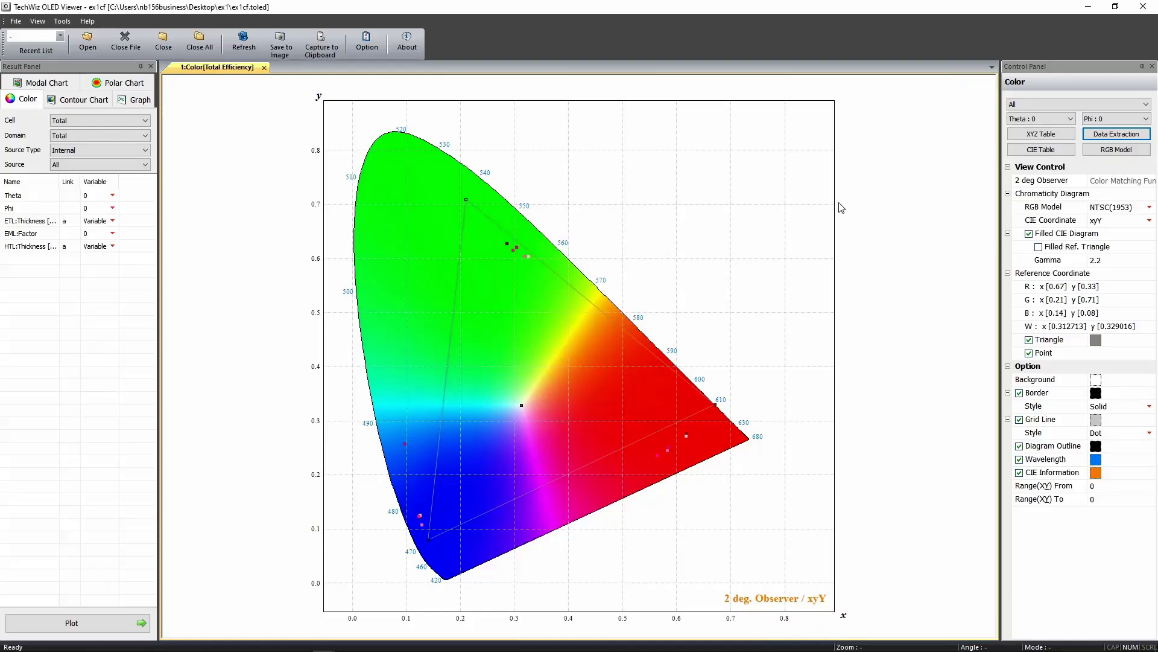
Examine the full width of the CIE table in xyY and Lu'v' coordinates, return to xyY and close the table
{"action": "left_click", "coordinate": [1037, 151]}
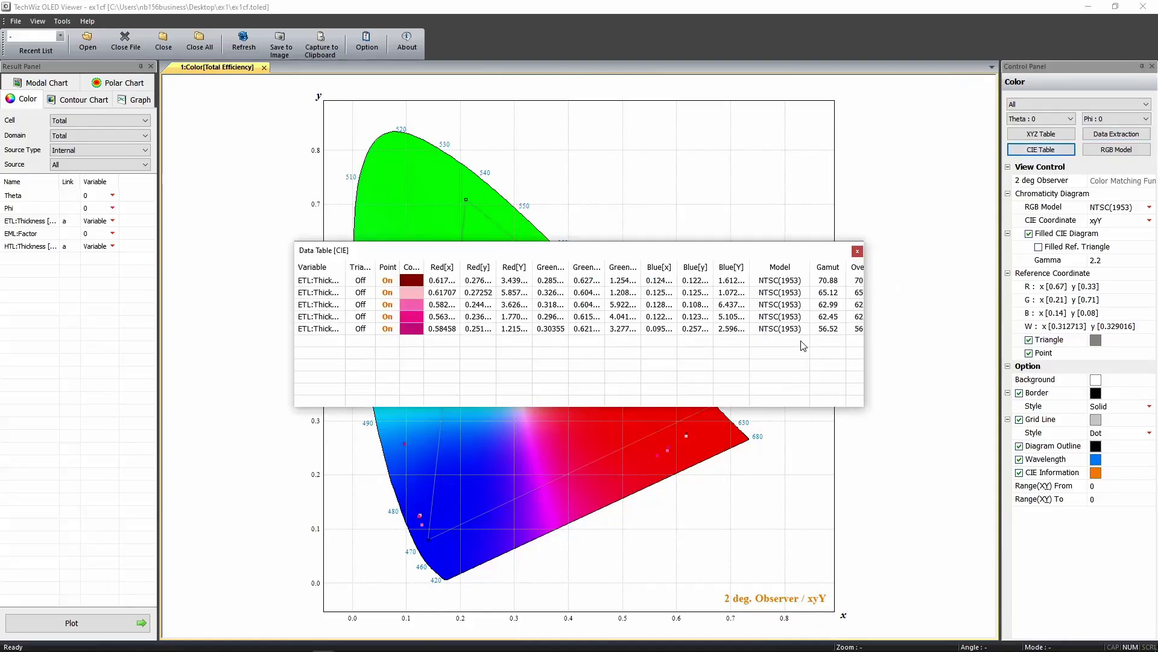
{"action": "left_click_drag", "start_coordinate": [866, 337], "coordinate": [939, 338]}
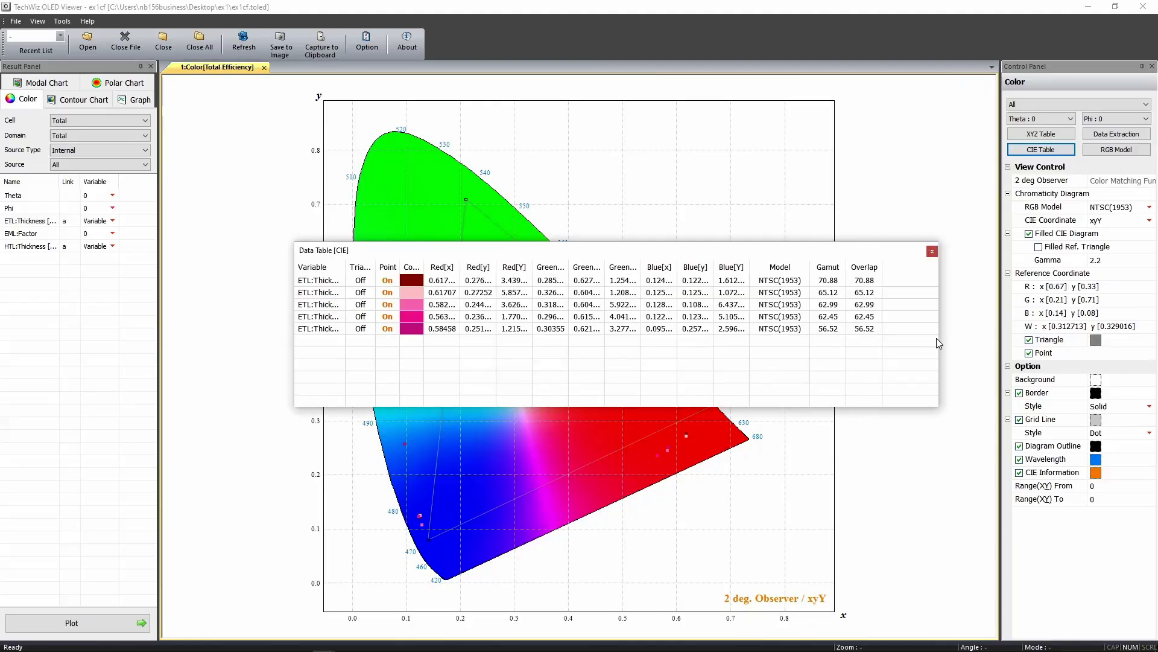
{"action": "left_click", "coordinate": [1045, 224]}
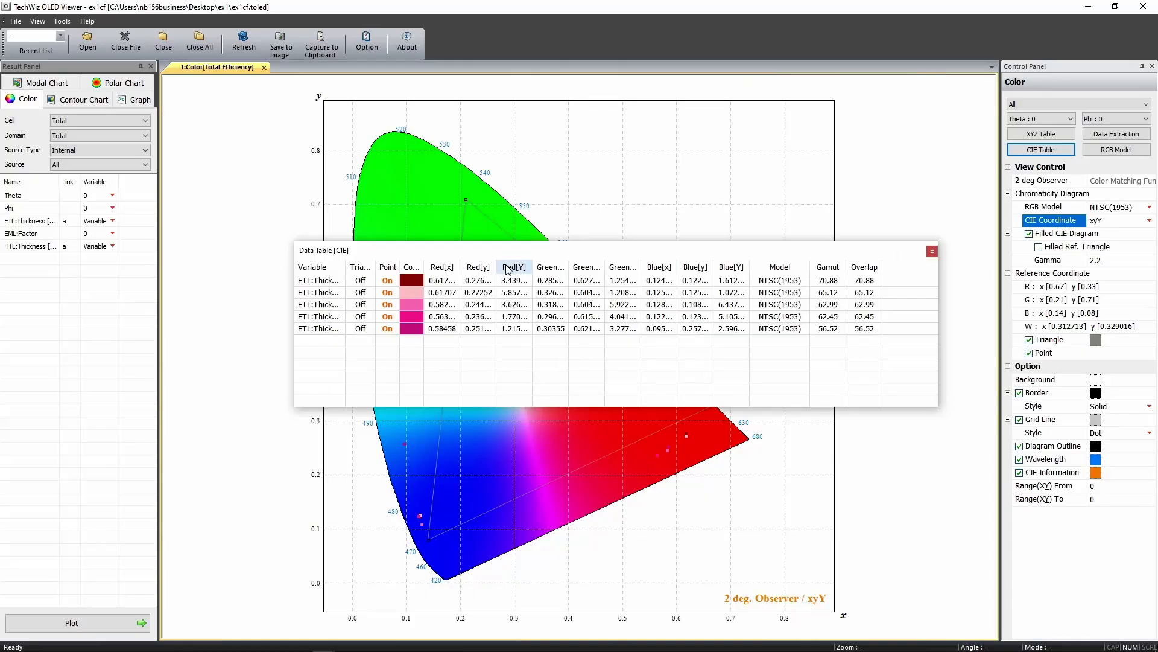
{"action": "left_click", "coordinate": [1130, 222]}
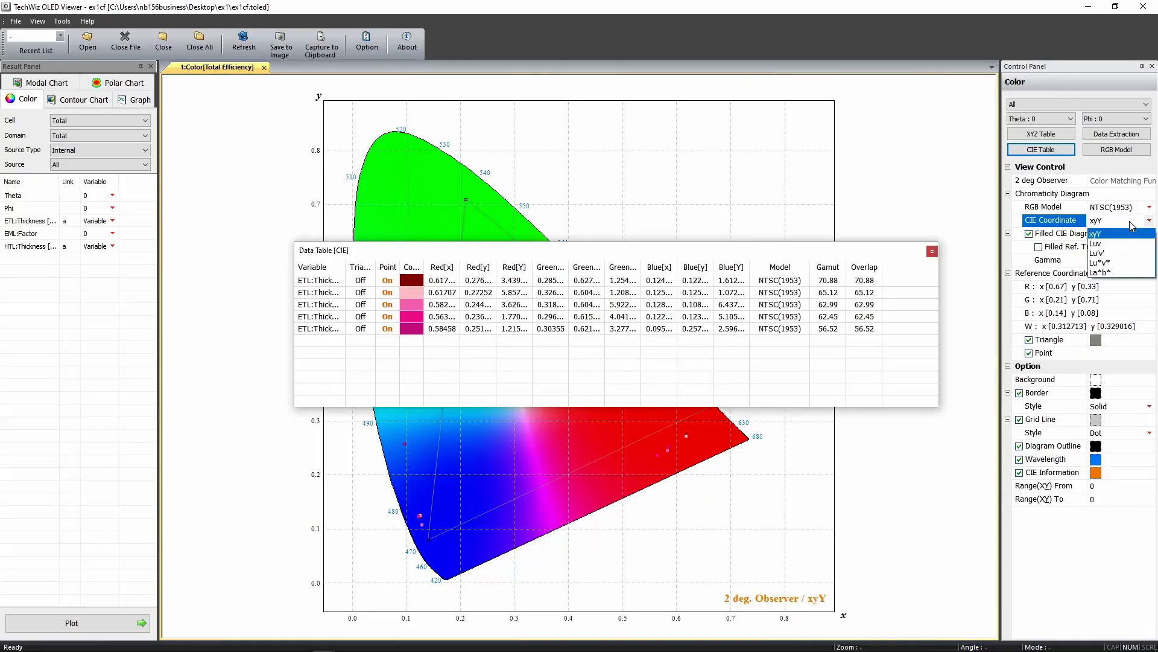
{"action": "left_click", "coordinate": [1123, 254]}
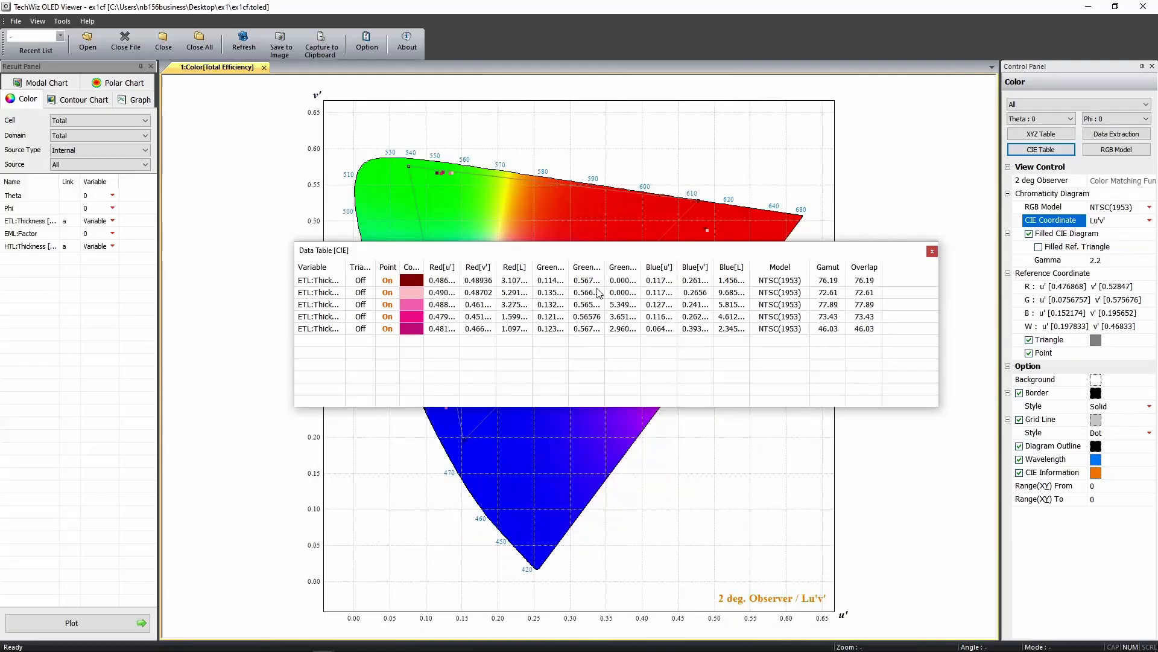
{"action": "left_click", "coordinate": [1144, 221]}
{"action": "left_click", "coordinate": [1127, 234]}
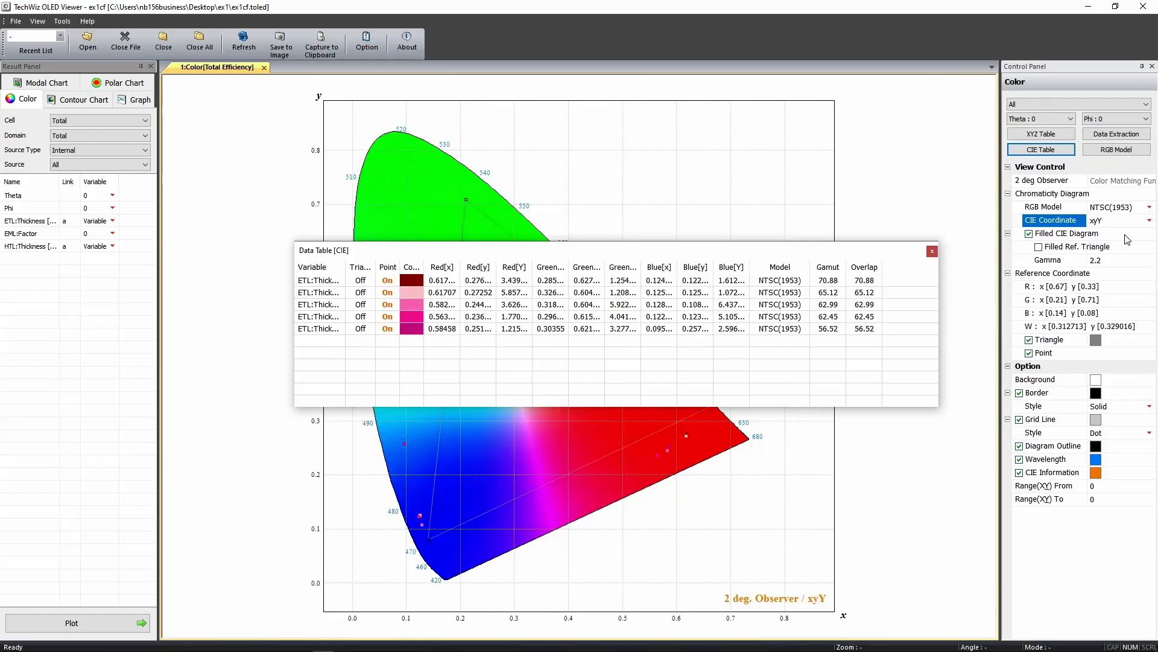
{"action": "left_click", "coordinate": [932, 252]}
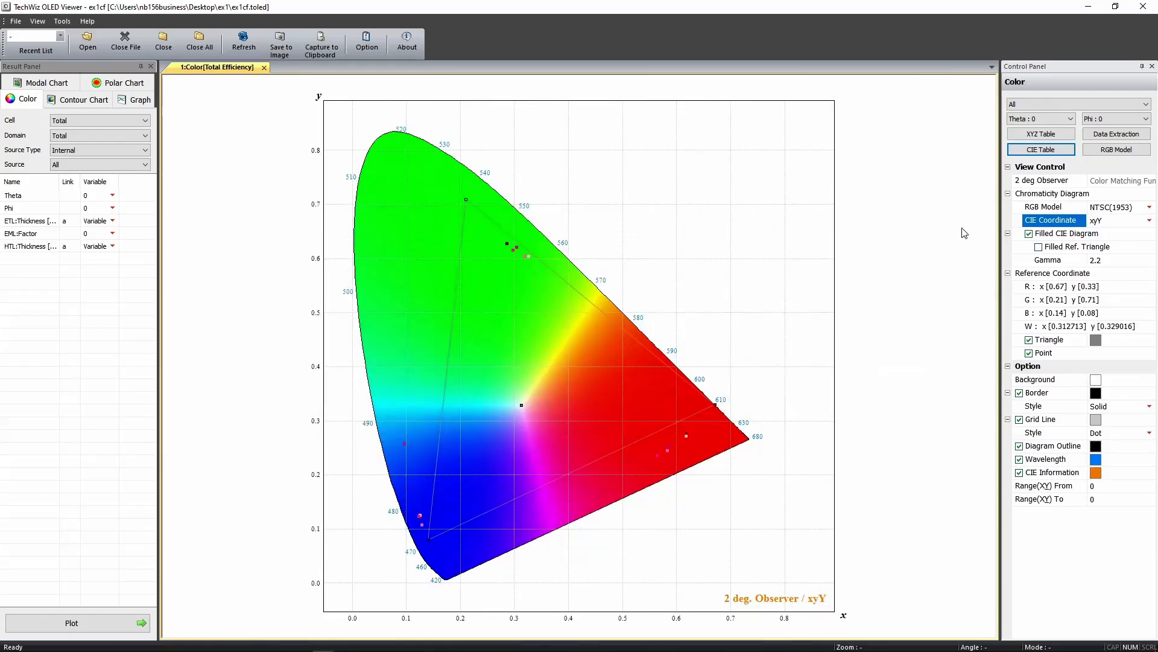
Show the sRGB(BT.709 HDTV), NTSC(1953), SMPTE-C(CCIR 601-1) and Color Match RGB(P22-EBU) model triangles on the chromaticity diagram
{"action": "left_click", "coordinate": [1125, 152]}
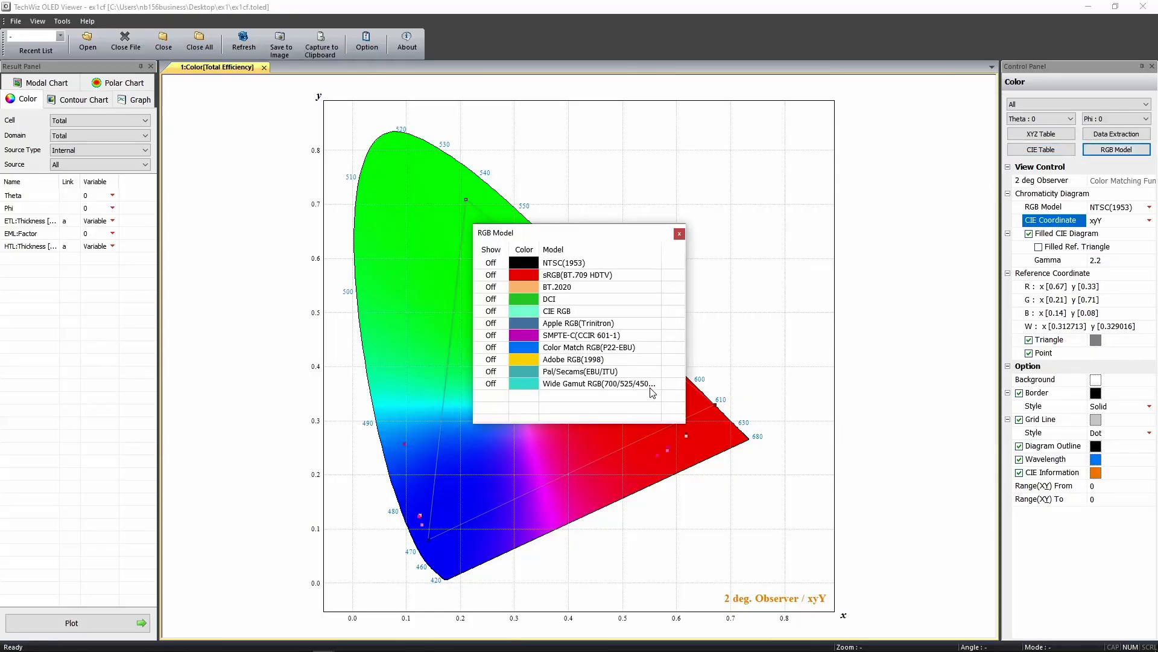
{"action": "left_click", "coordinate": [490, 274]}
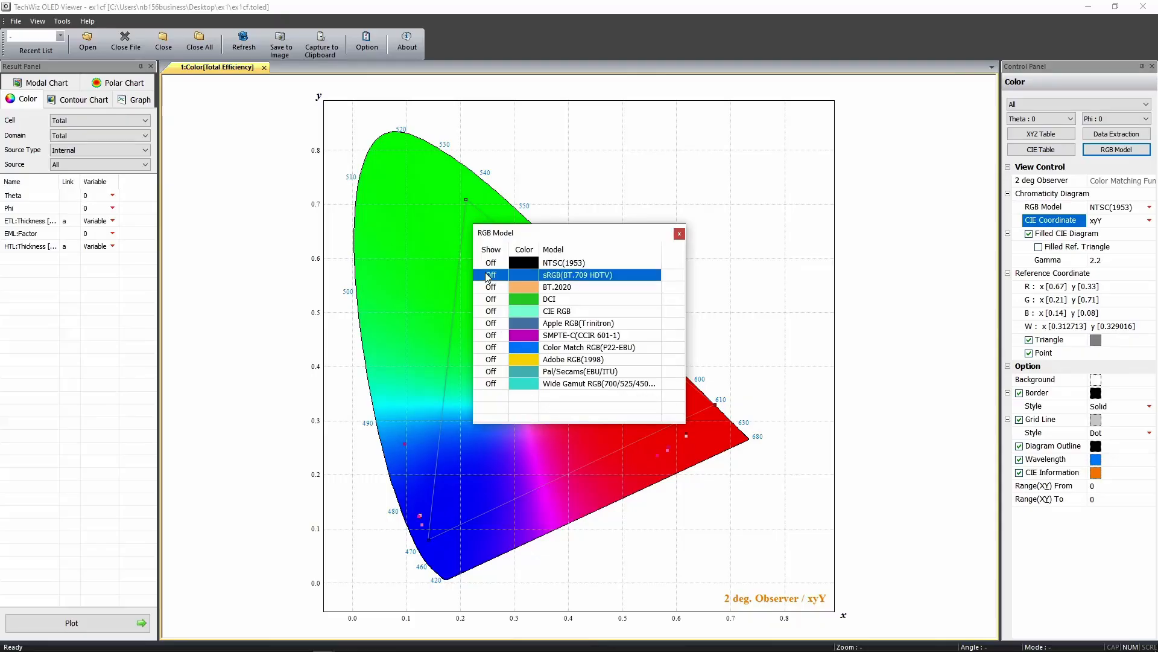
{"action": "left_click", "coordinate": [491, 263]}
{"action": "left_click_drag", "start_coordinate": [539, 233], "coordinate": [769, 216]}
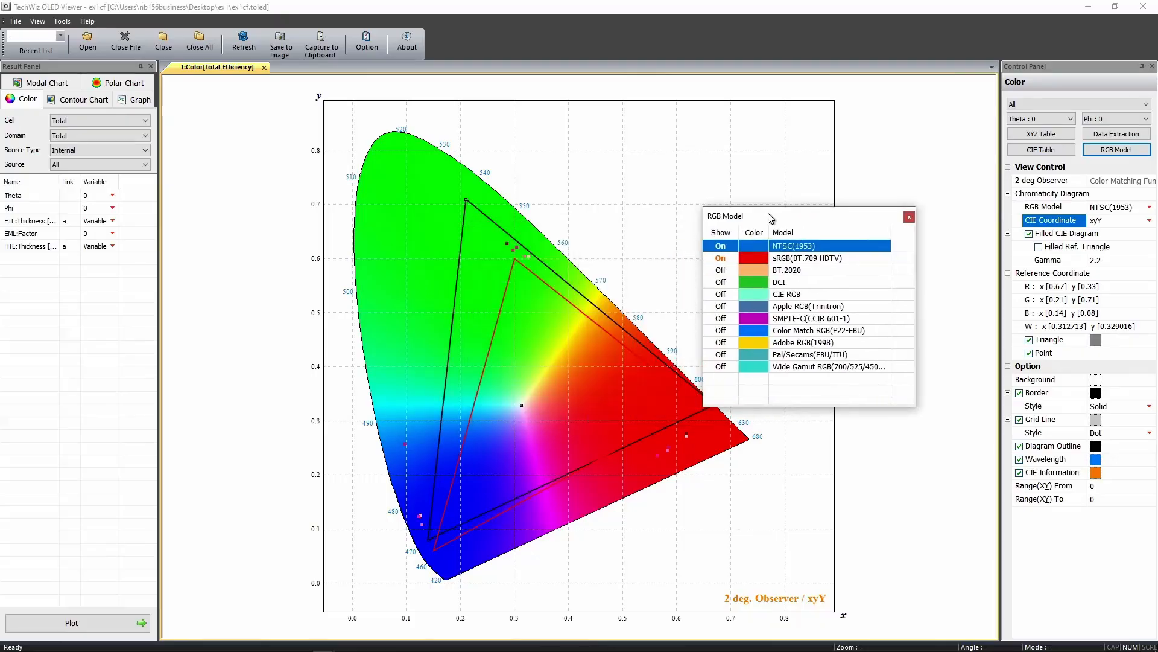
{"action": "left_click", "coordinate": [720, 320]}
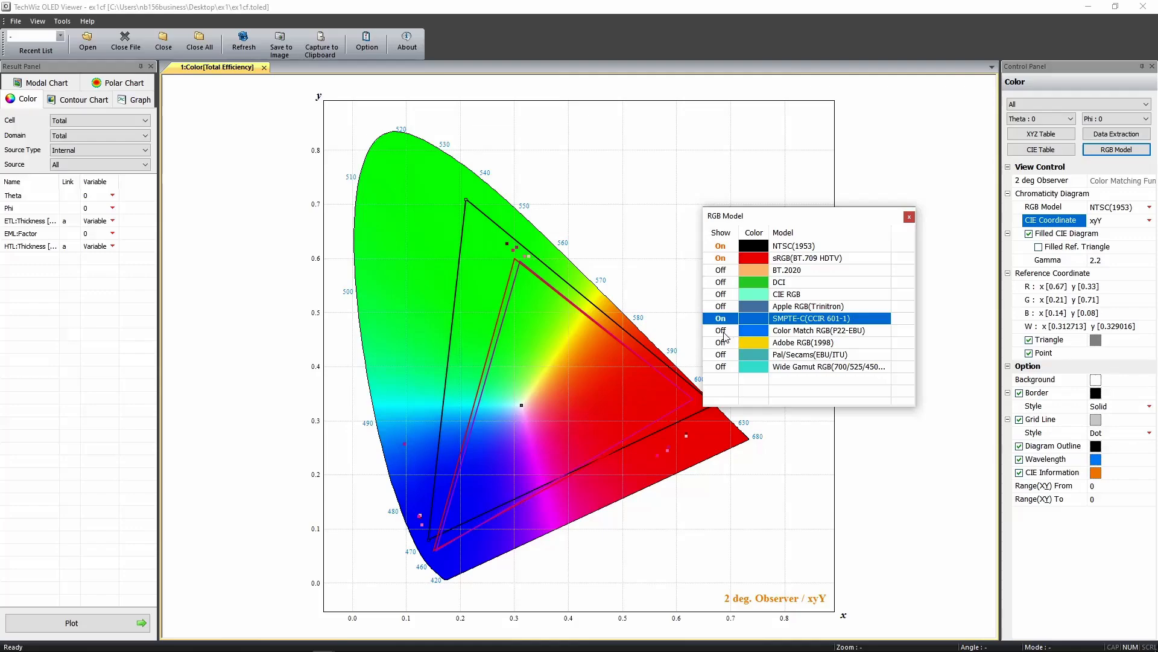
{"action": "left_click", "coordinate": [725, 331]}
Show all RGB models on the chromaticity diagram, hide them all again and close the model list
{"action": "left_click", "coordinate": [720, 233]}
{"action": "left_click", "coordinate": [719, 233]}
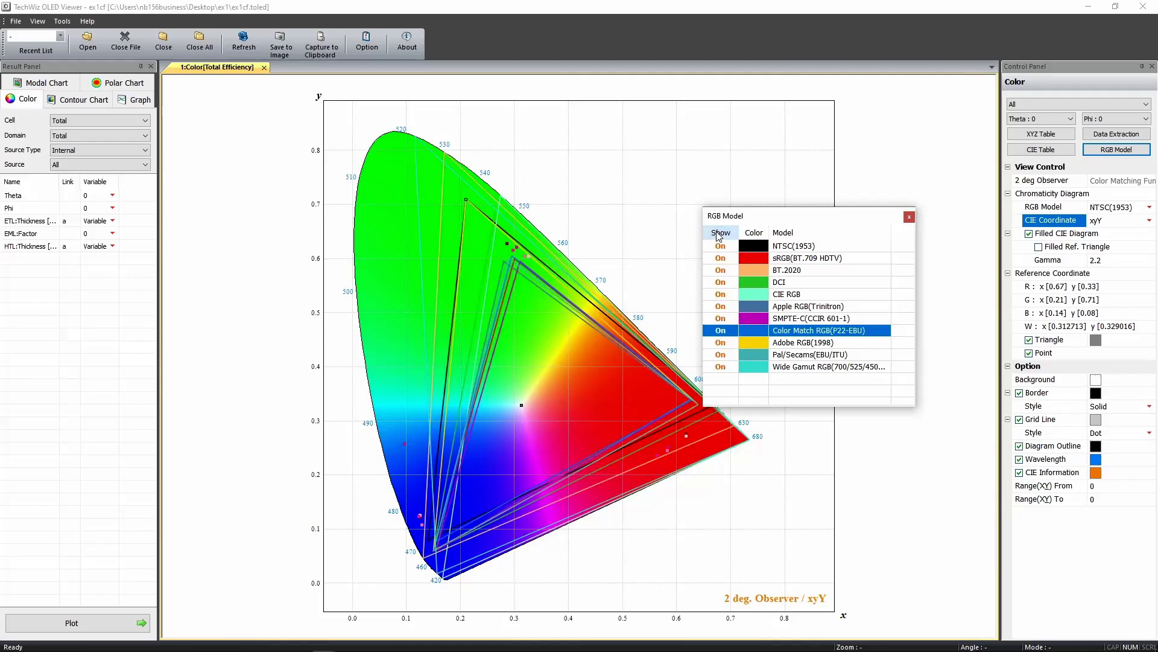
{"action": "left_click", "coordinate": [720, 232]}
{"action": "left_click", "coordinate": [909, 217]}
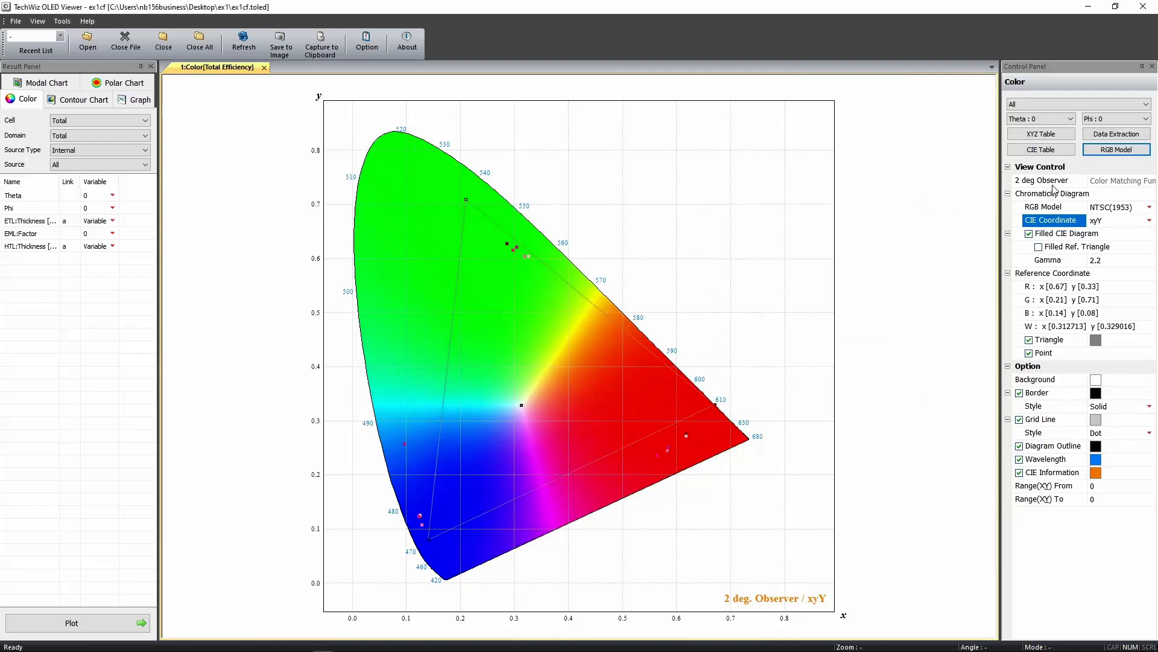
View the Color options in TechWiz OLED and the 2 deg observer's Color Matching Function in TechWiz OLED Viewer
{"action": "left_click", "coordinate": [1054, 182]}
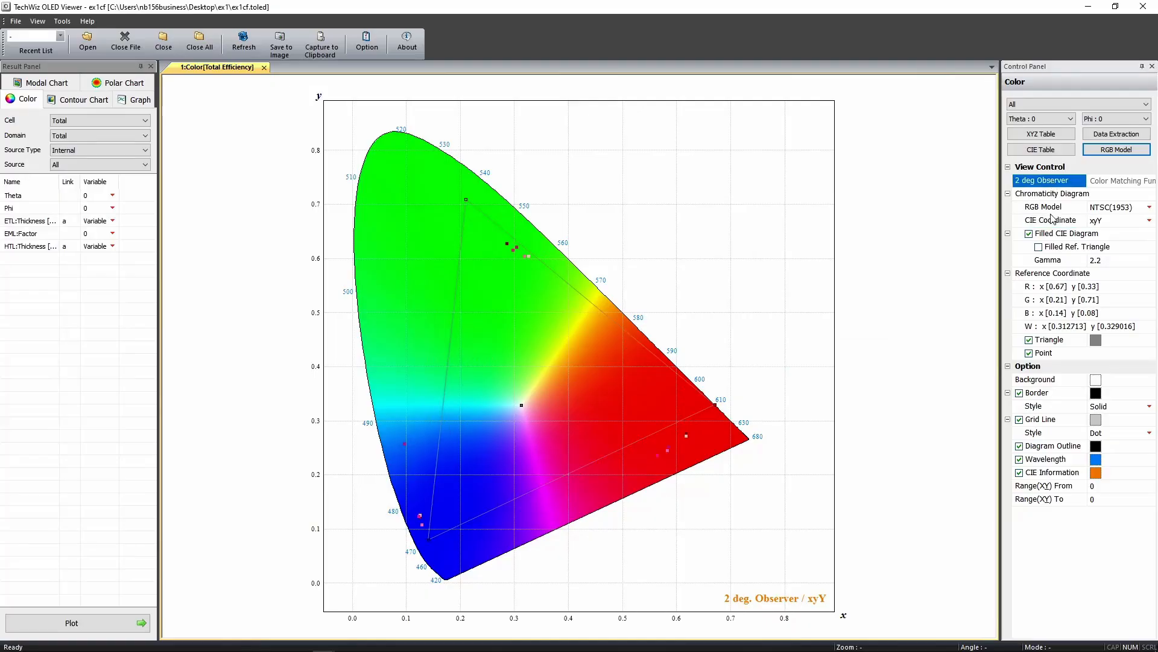
{"action": "key", "text": "alt+Tab"}
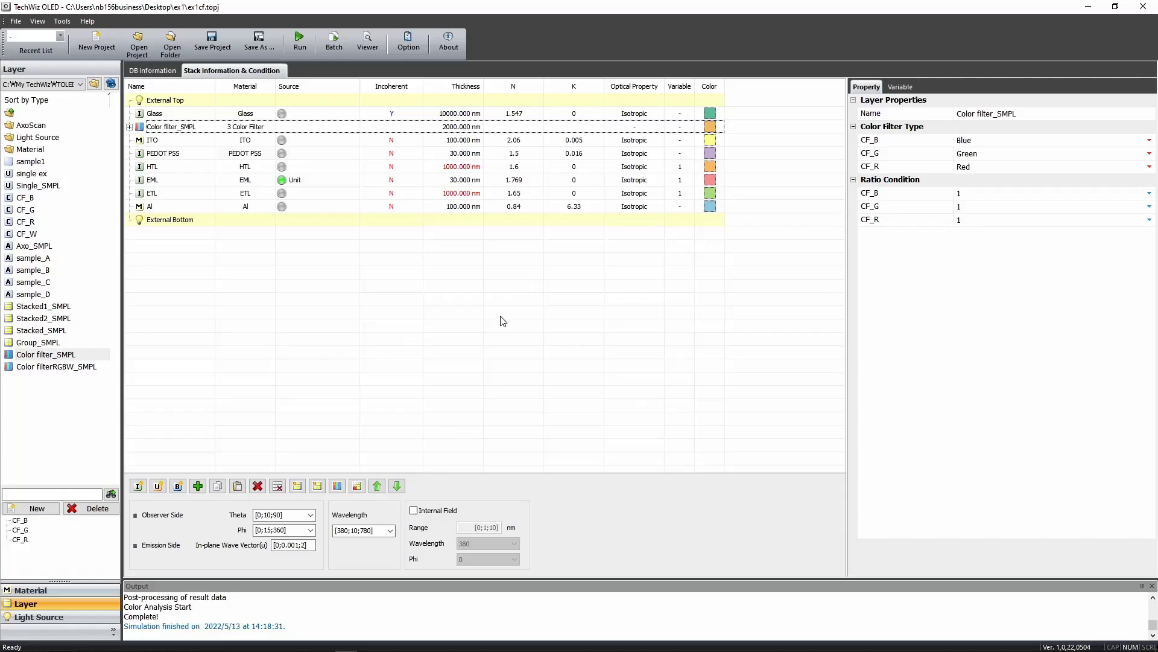
{"action": "left_click", "coordinate": [408, 42]}
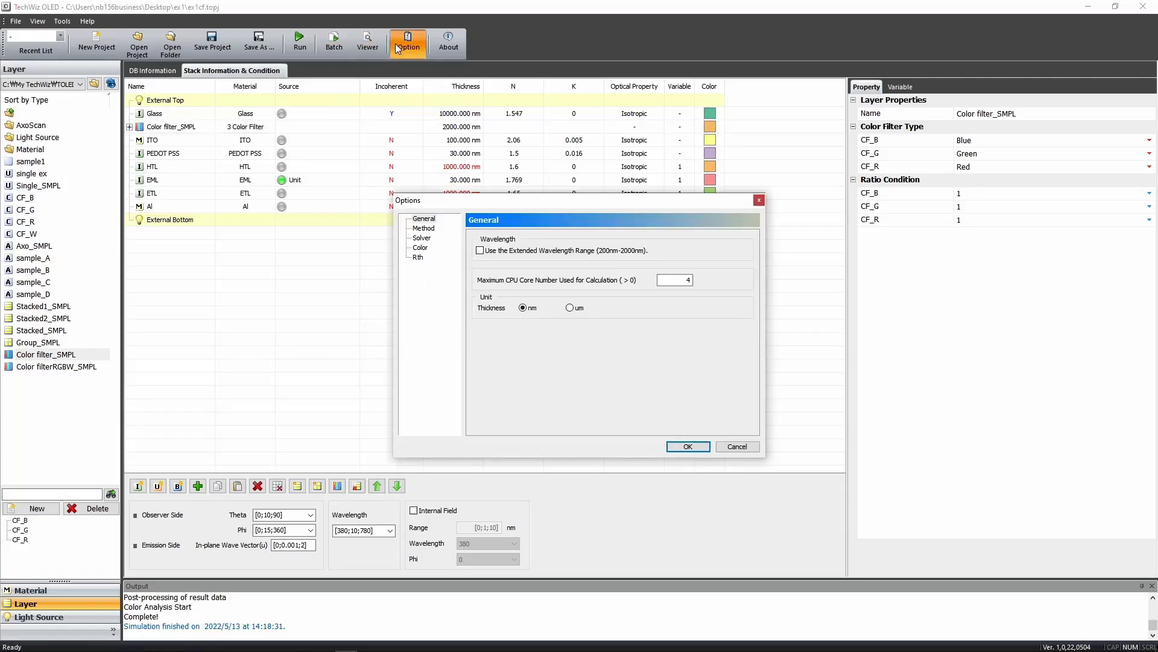
{"action": "left_click", "coordinate": [421, 248]}
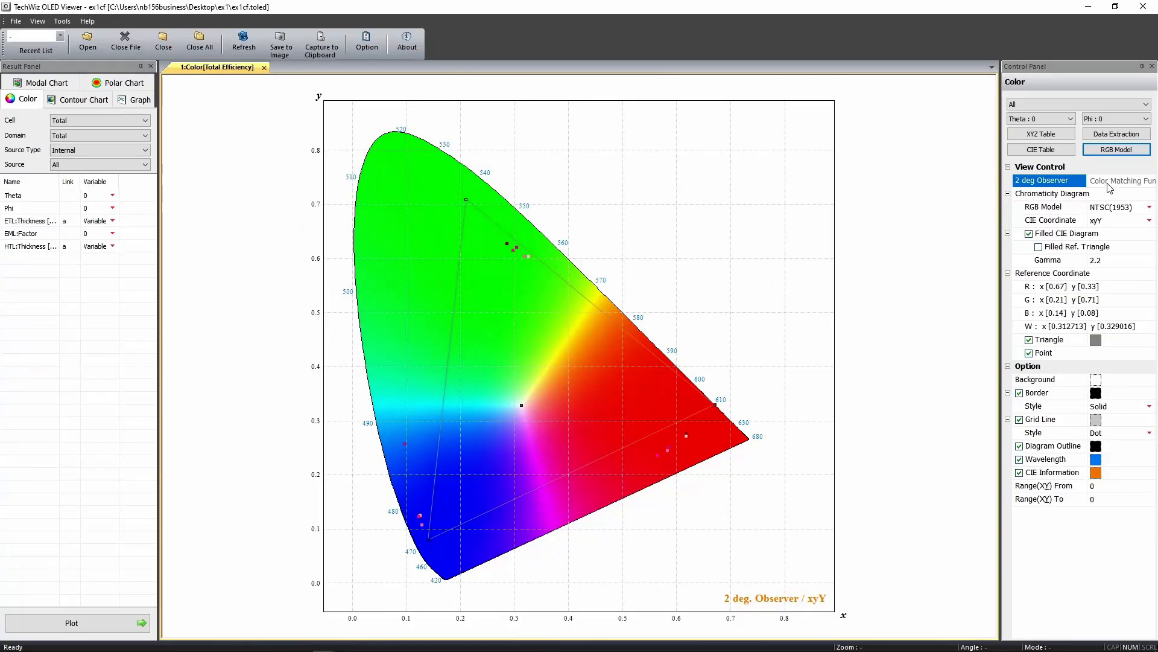
{"action": "left_click", "coordinate": [1109, 182]}
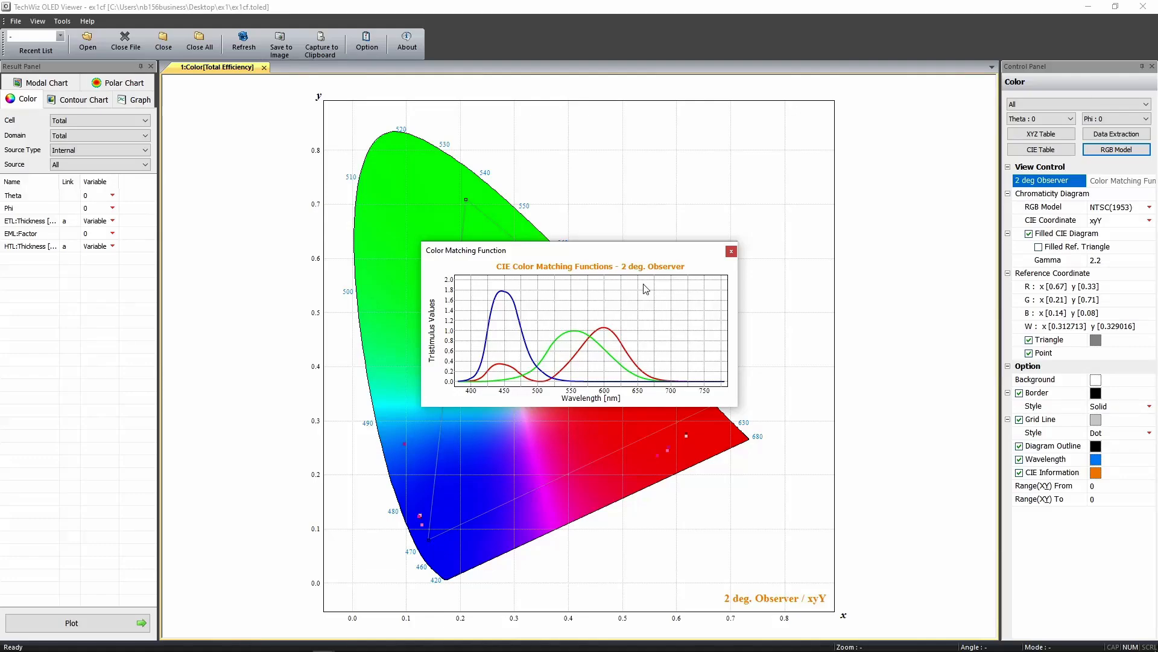
{"action": "left_click", "coordinate": [731, 252]}
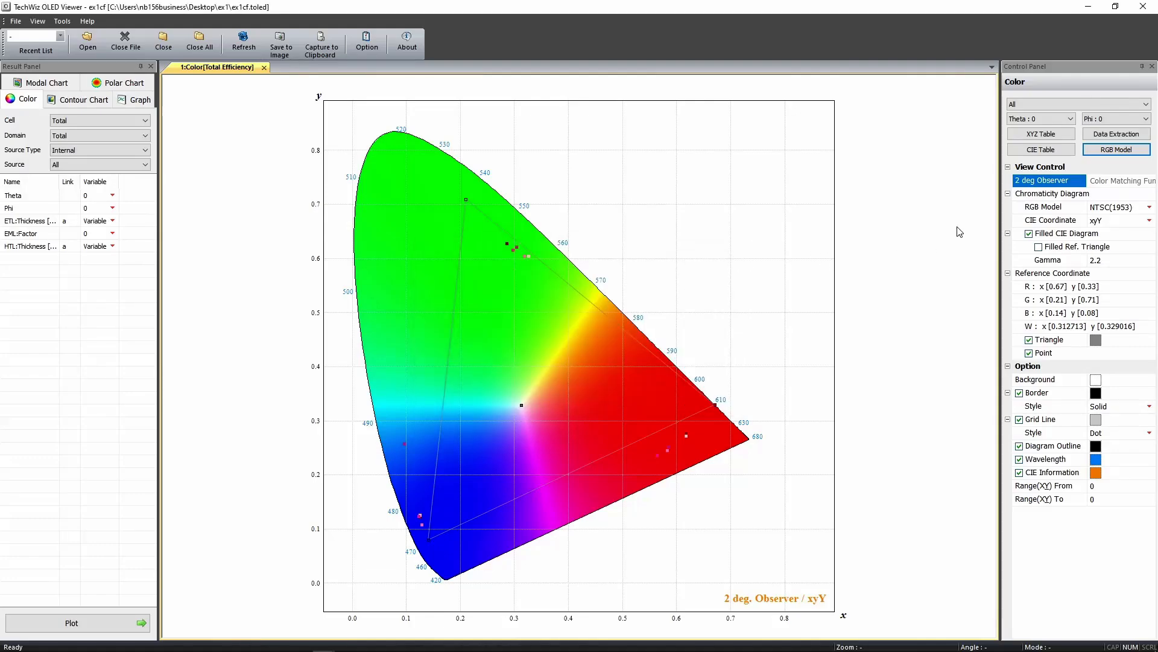
Set the chromaticity diagram's RGB model to sRGB(BT.709 HDTV) and its CIE coordinate to Luv
{"action": "left_click", "coordinate": [1042, 194]}
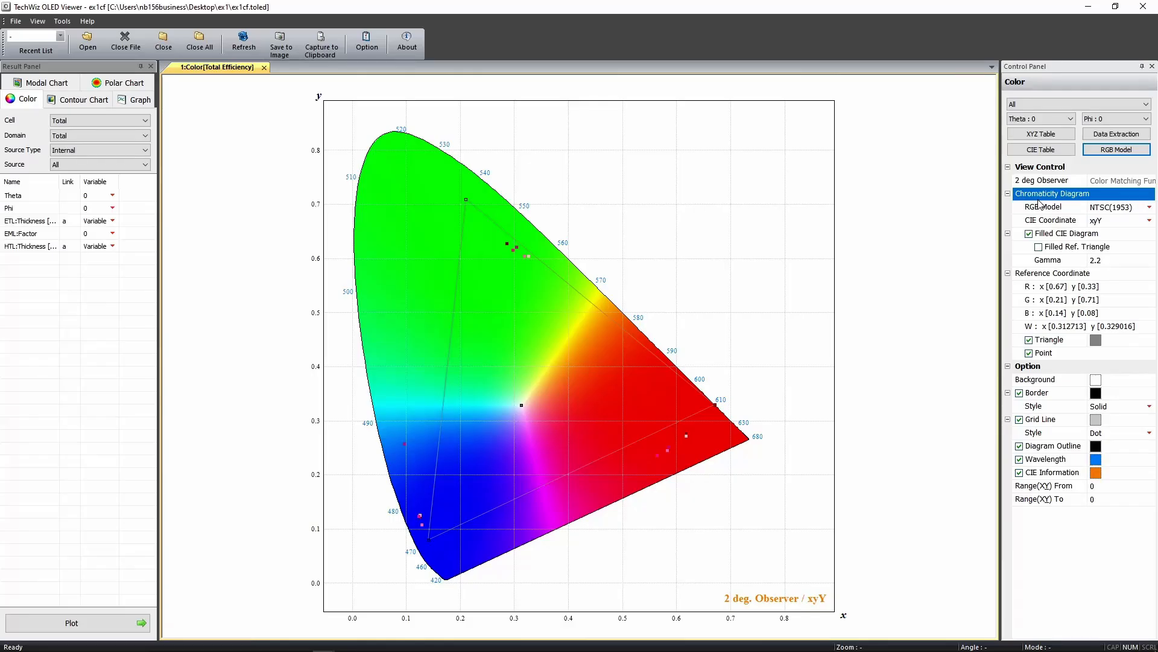
{"action": "left_click", "coordinate": [1113, 214]}
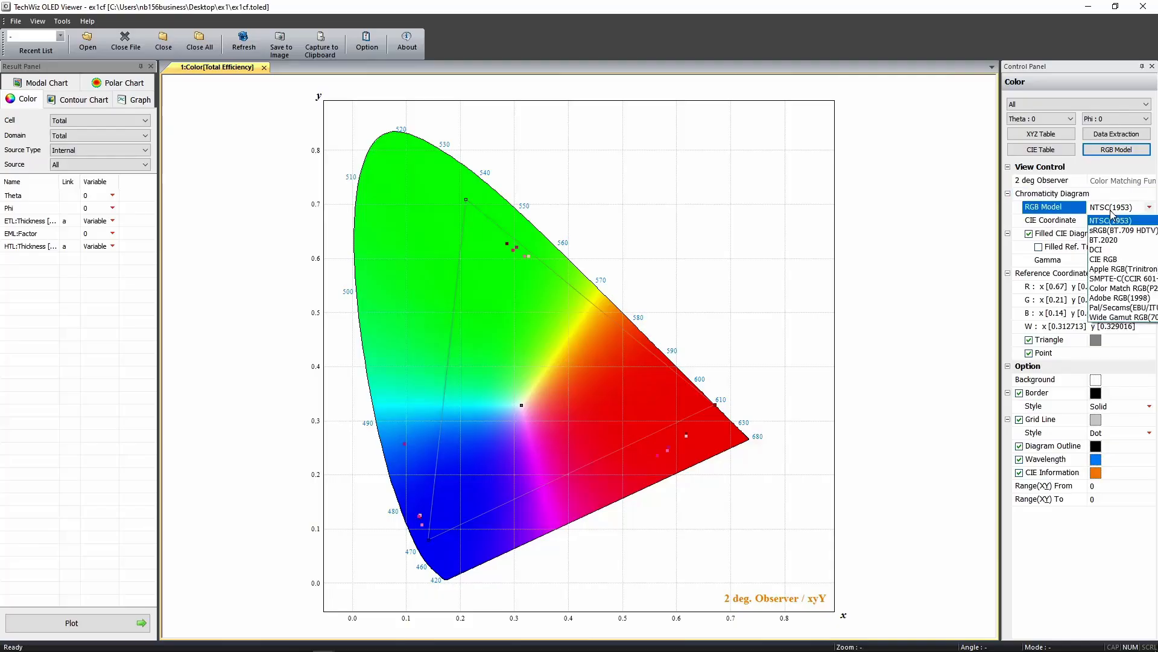
{"action": "left_click", "coordinate": [1108, 231]}
{"action": "left_click", "coordinate": [1111, 221]}
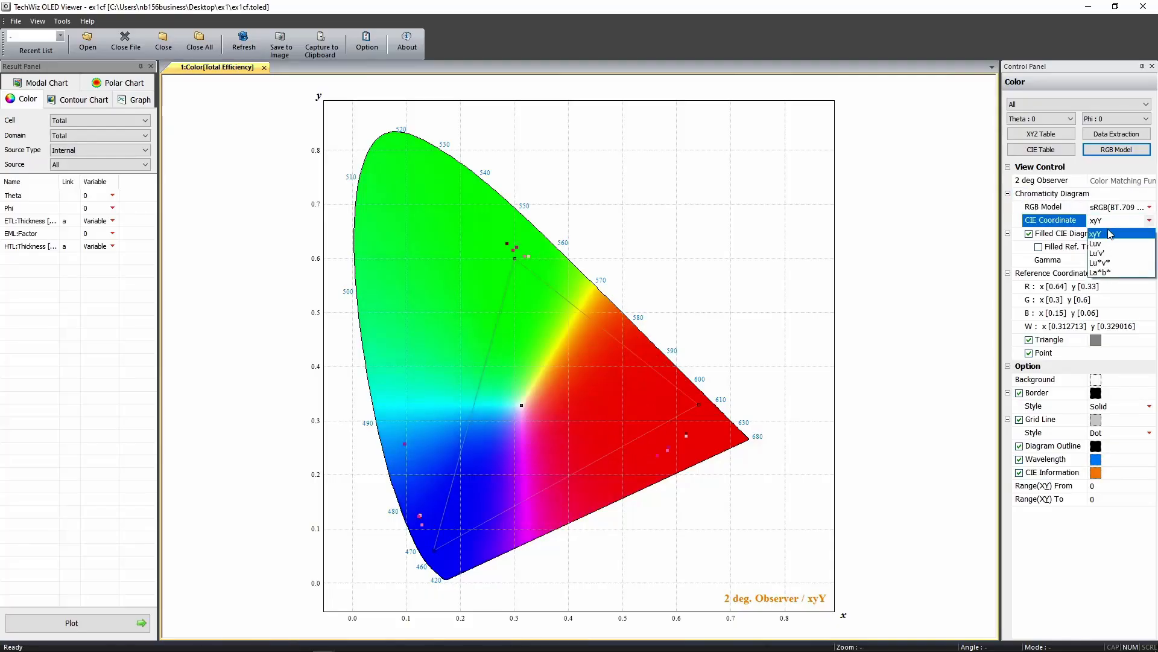
{"action": "left_click", "coordinate": [1110, 249]}
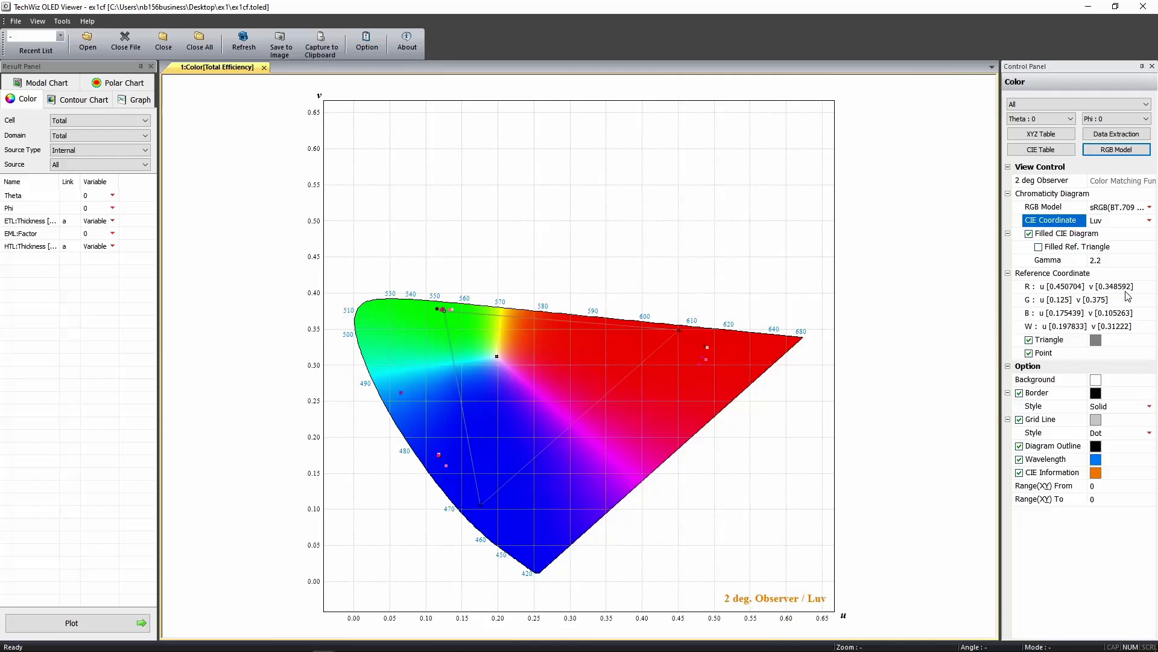
Change the reference RGB model of the Luv diagram to CIE RGB and after that to SMPTE-C(CCIR 601-1)
{"action": "left_click", "coordinate": [1128, 209]}
{"action": "left_click", "coordinate": [1119, 261]}
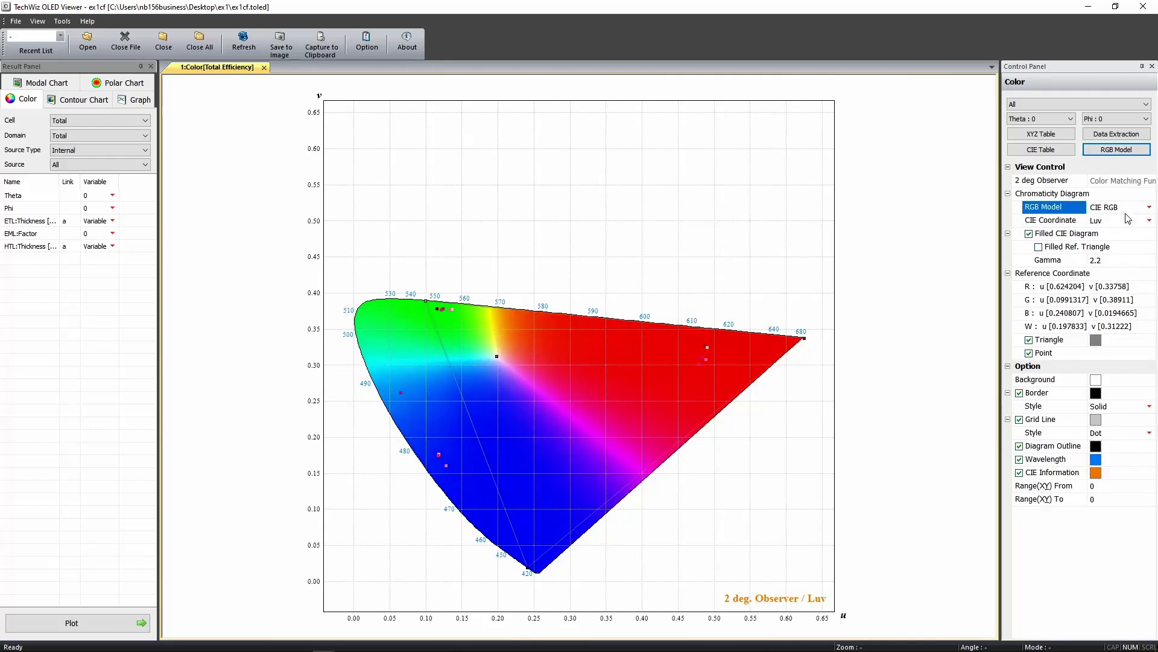
{"action": "left_click", "coordinate": [1127, 211]}
{"action": "left_click", "coordinate": [1126, 242]}
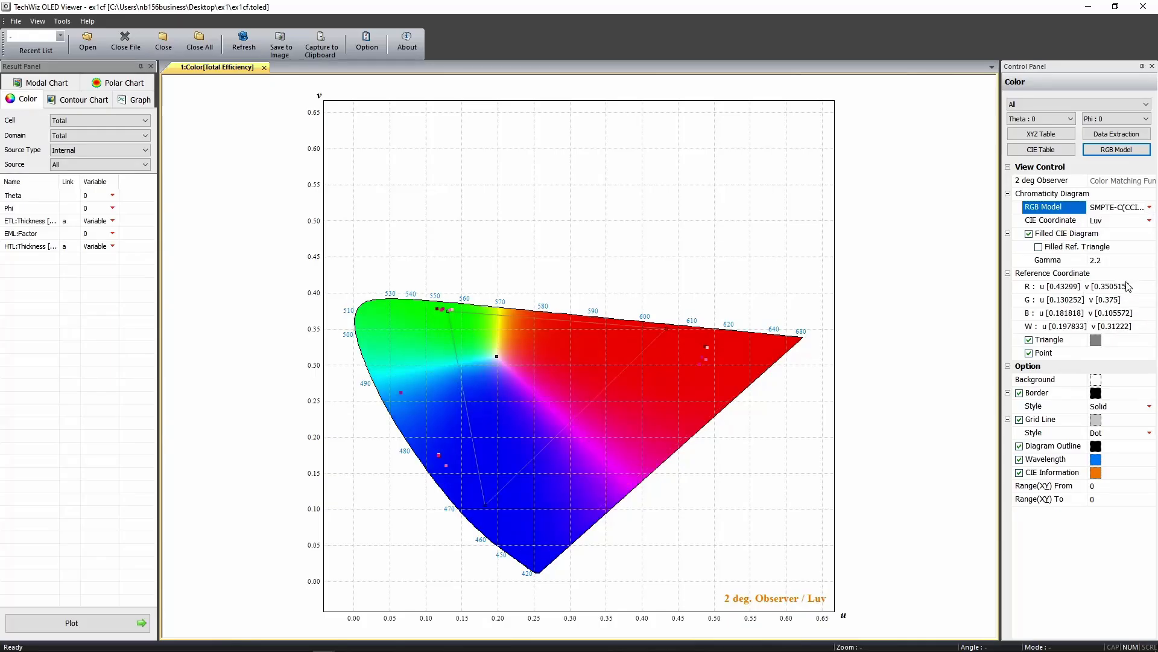